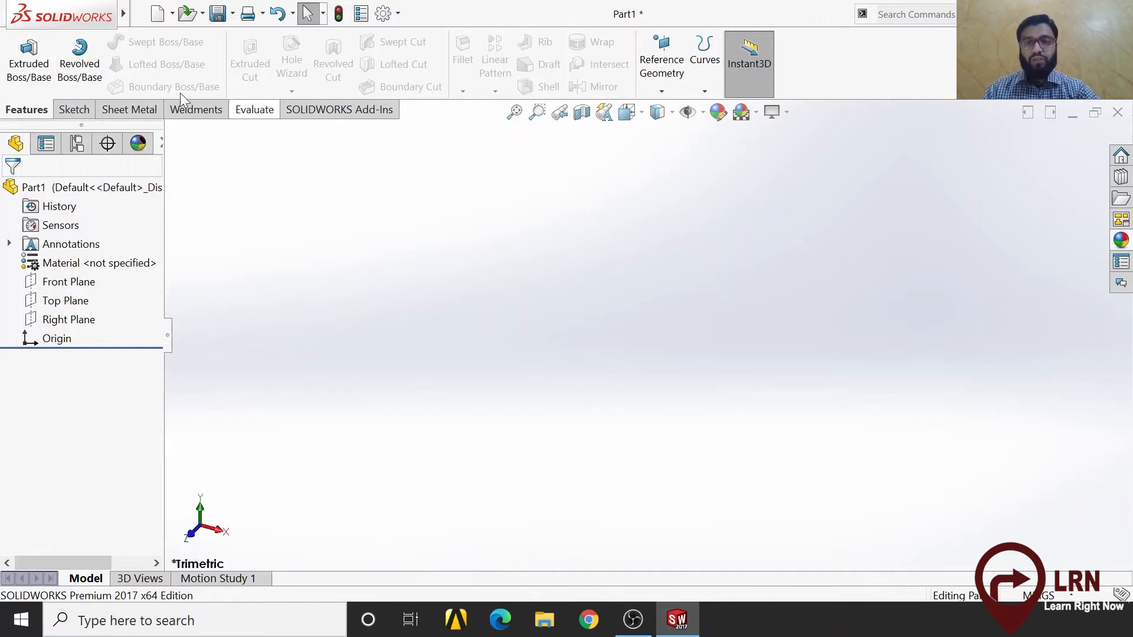
Sketch a center rectangle about 170 by 79 mm on the Front Plane, centered on the origin.
left_click(73, 109)
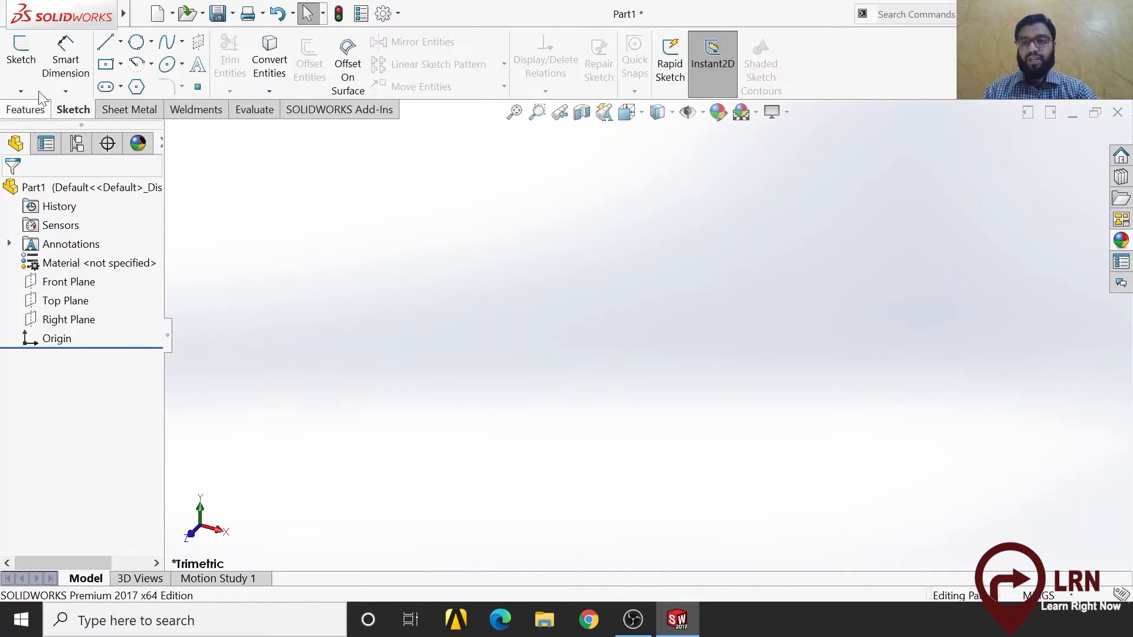
left_click(21, 55)
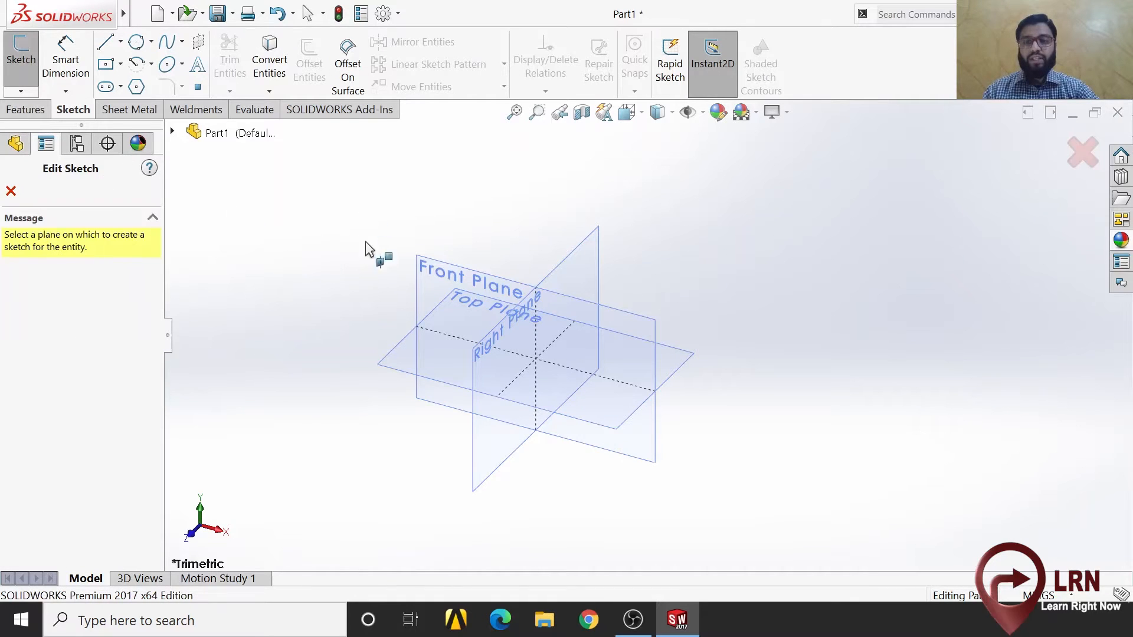
left_click(429, 278)
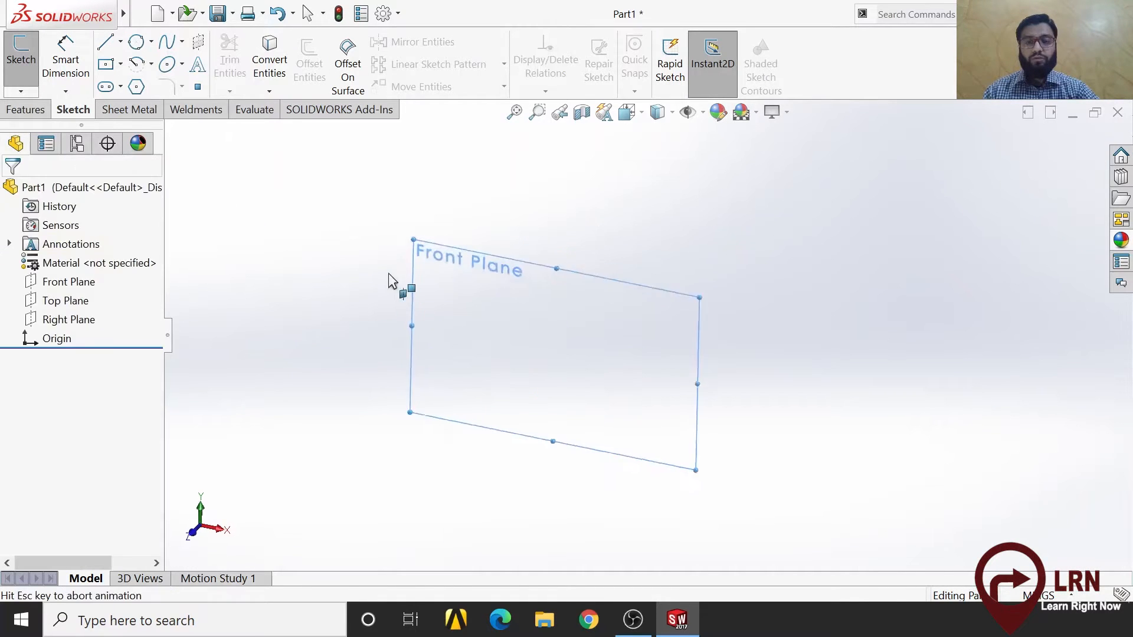
left_click(105, 67)
left_click(648, 334)
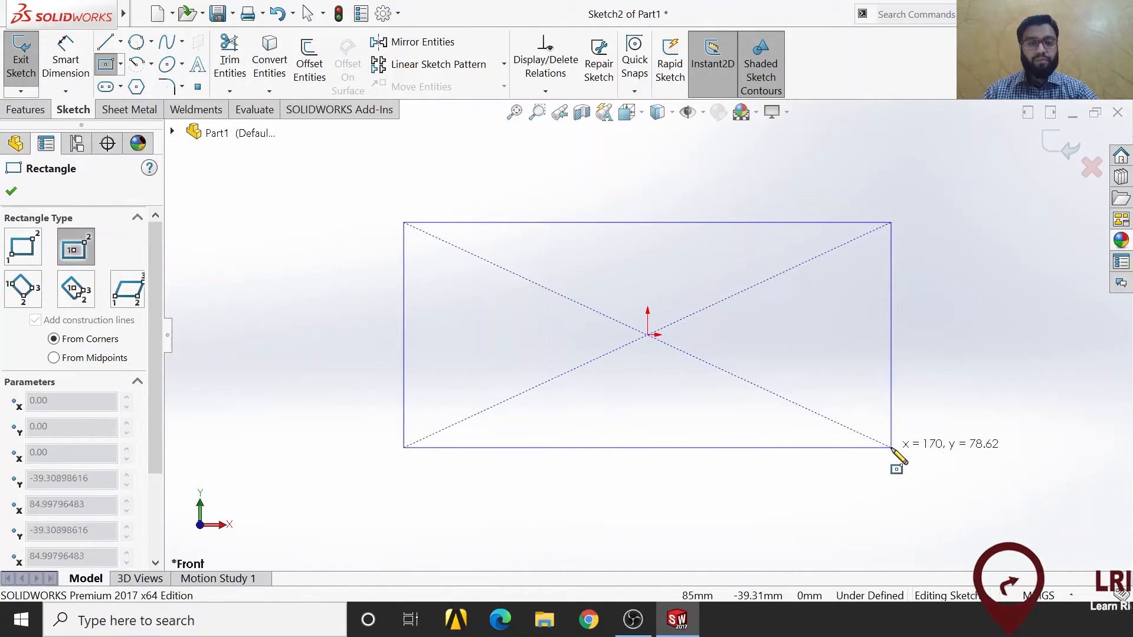
left_click(890, 447)
Dimension the rectangle's upper horizontal edge to 150 mm.
left_click(73, 70)
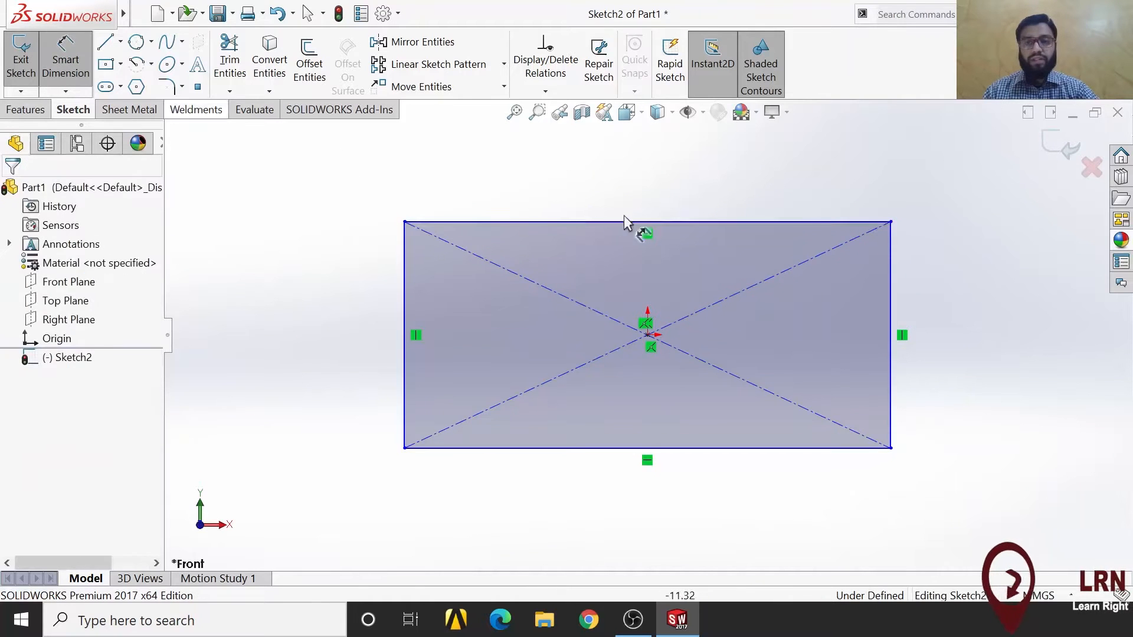
left_click(628, 221)
left_click(642, 176)
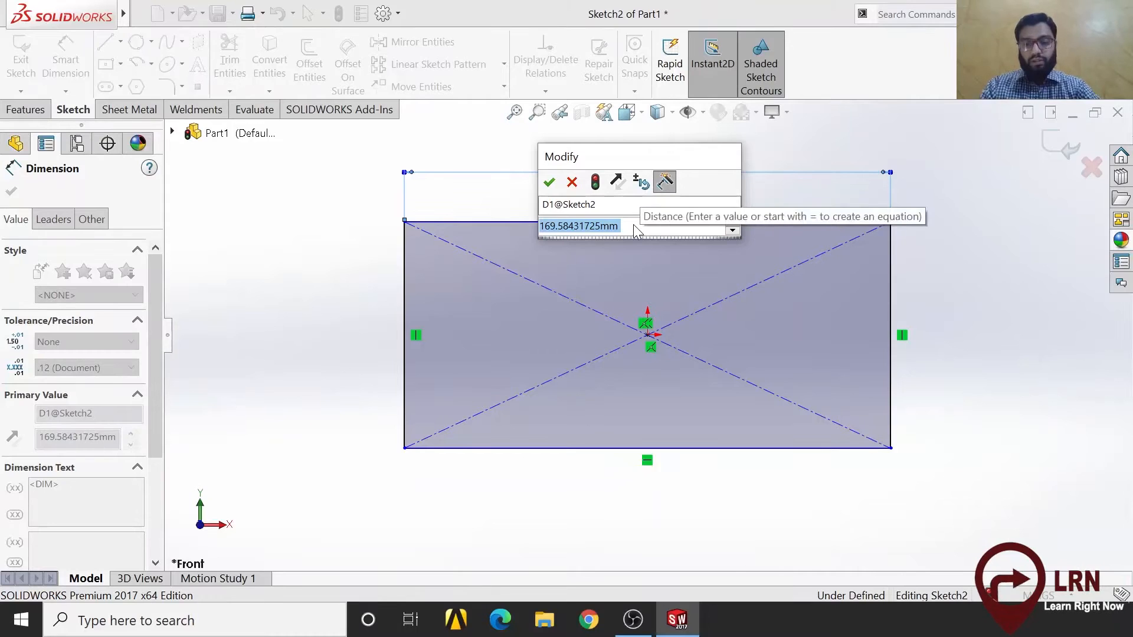
type("150")
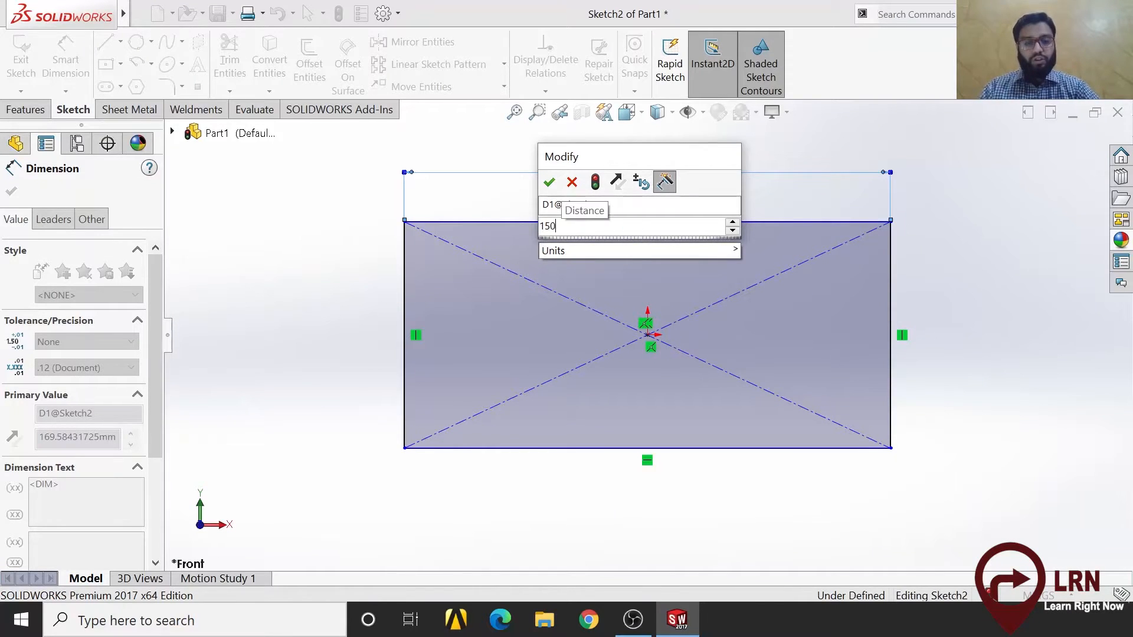
key("Return")
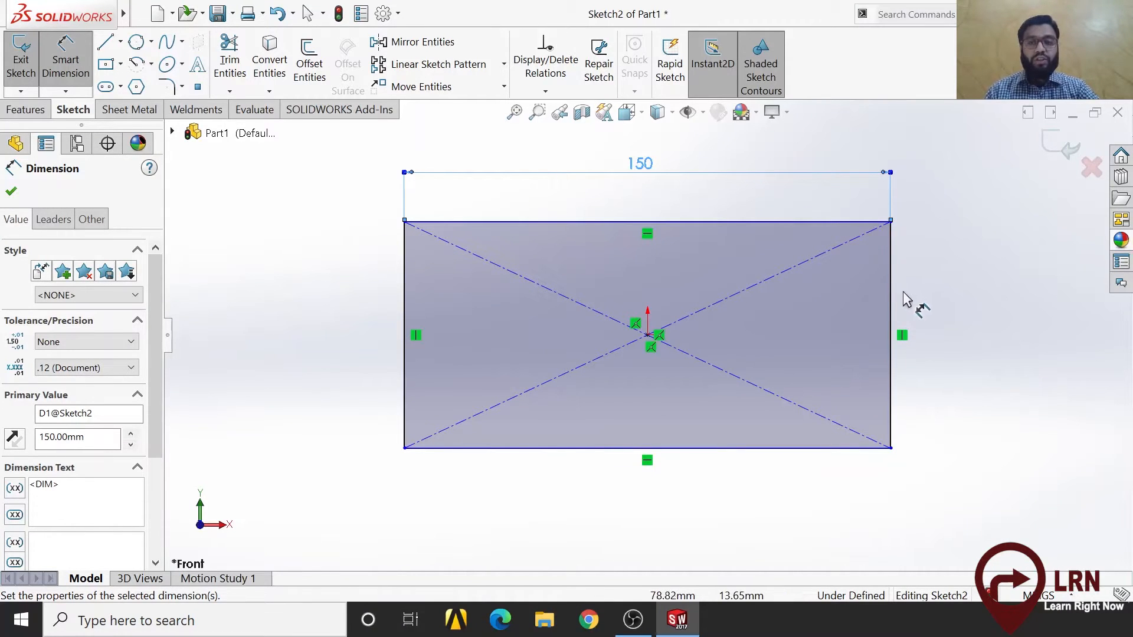
key("Escape")
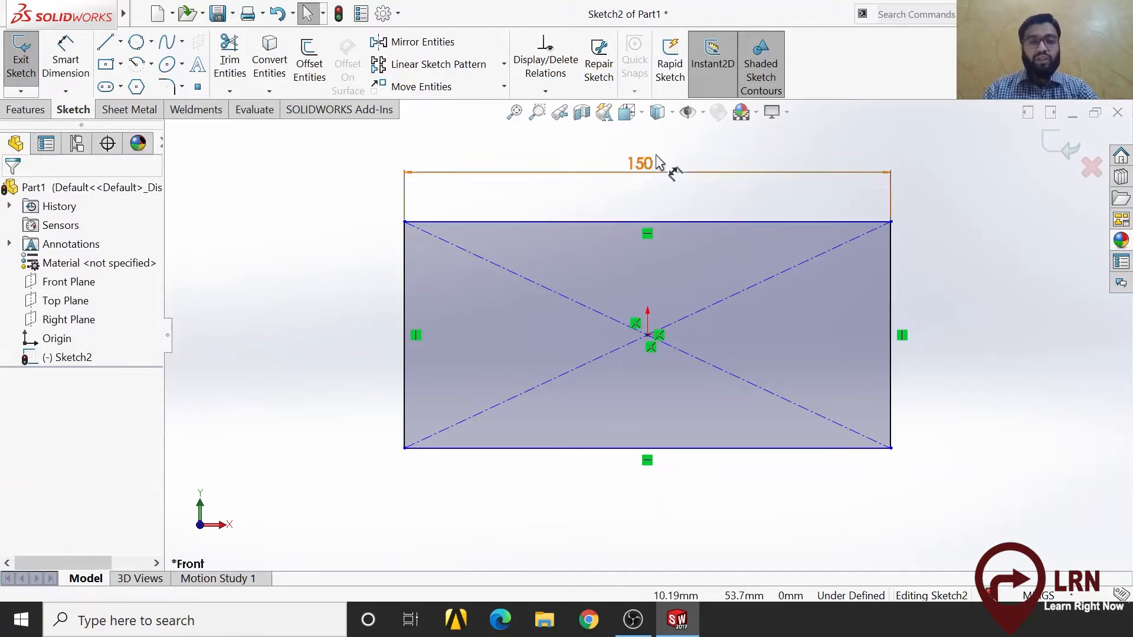
Add an Equal relation between the rectangle's right vertical edge and its upper horizontal edge.
left_click(890, 277)
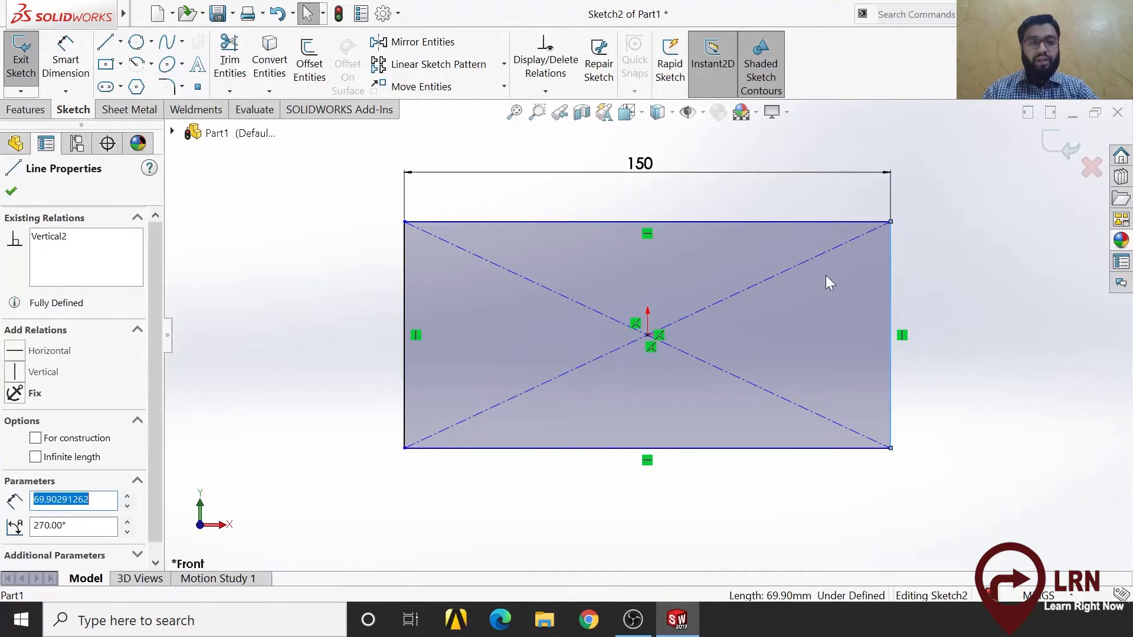
left_click(809, 222, "ctrl")
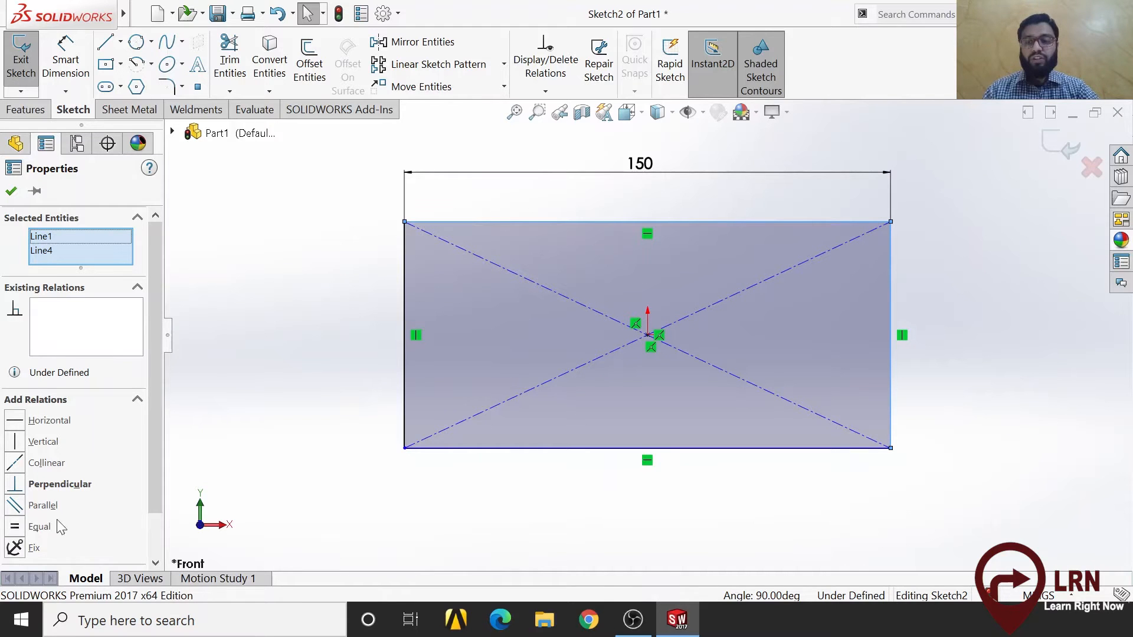
left_click(18, 527)
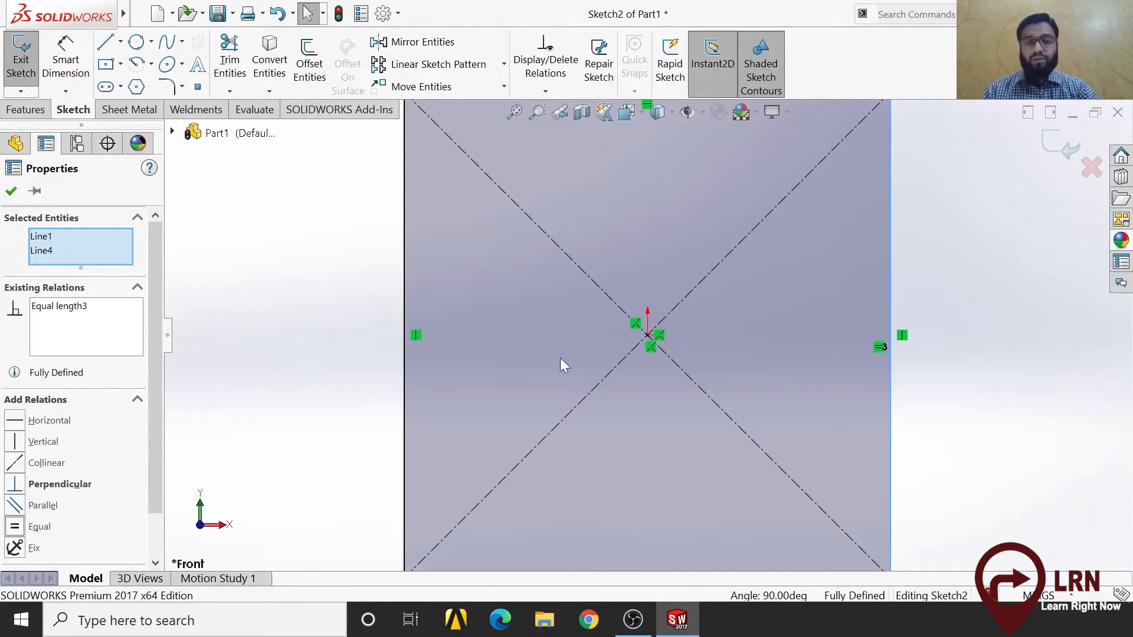
Delete the Equal relation between the two selected edges.
key("f")
right_click(73, 317)
left_click(141, 331)
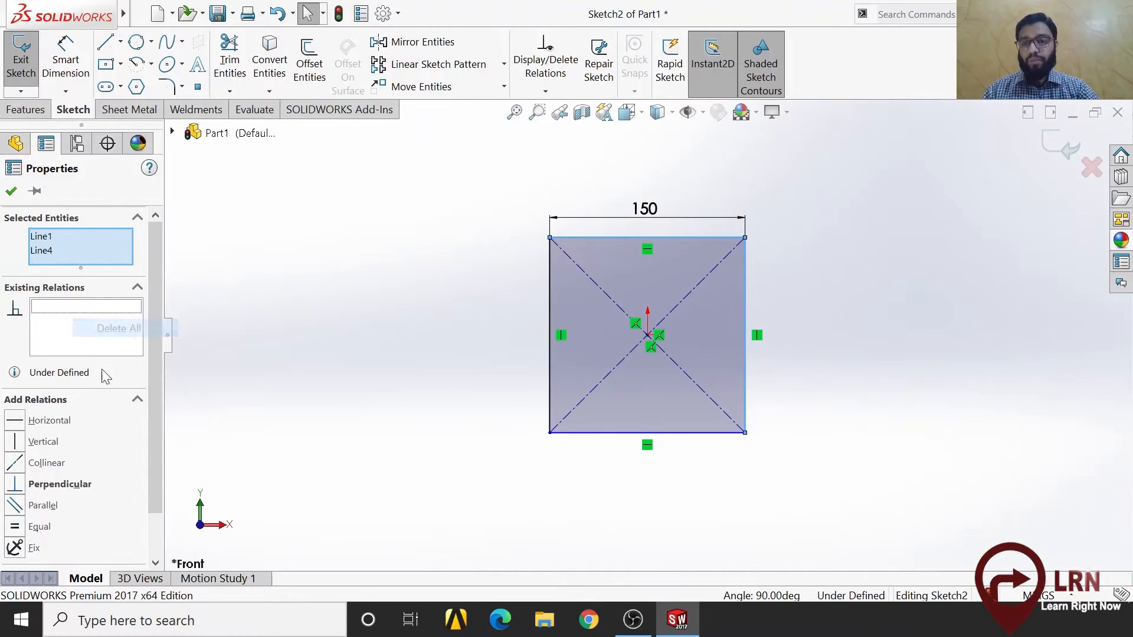
Reapply the Equal relation to the two selected edges to make the rectangle a square.
left_click(21, 528)
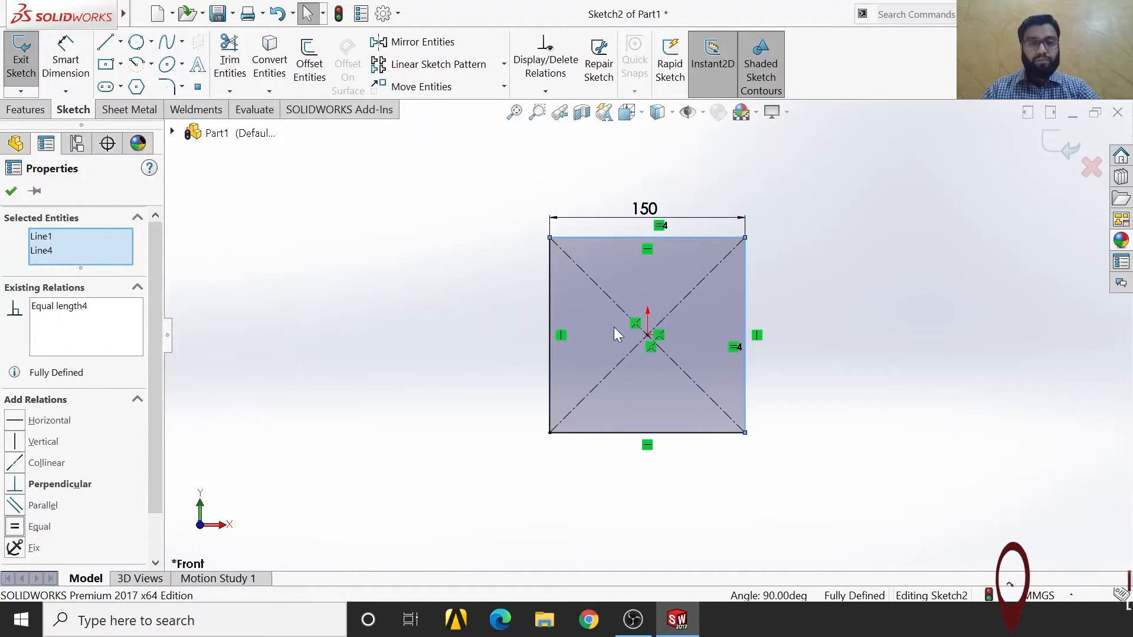
scroll(767, 327, "down", 3)
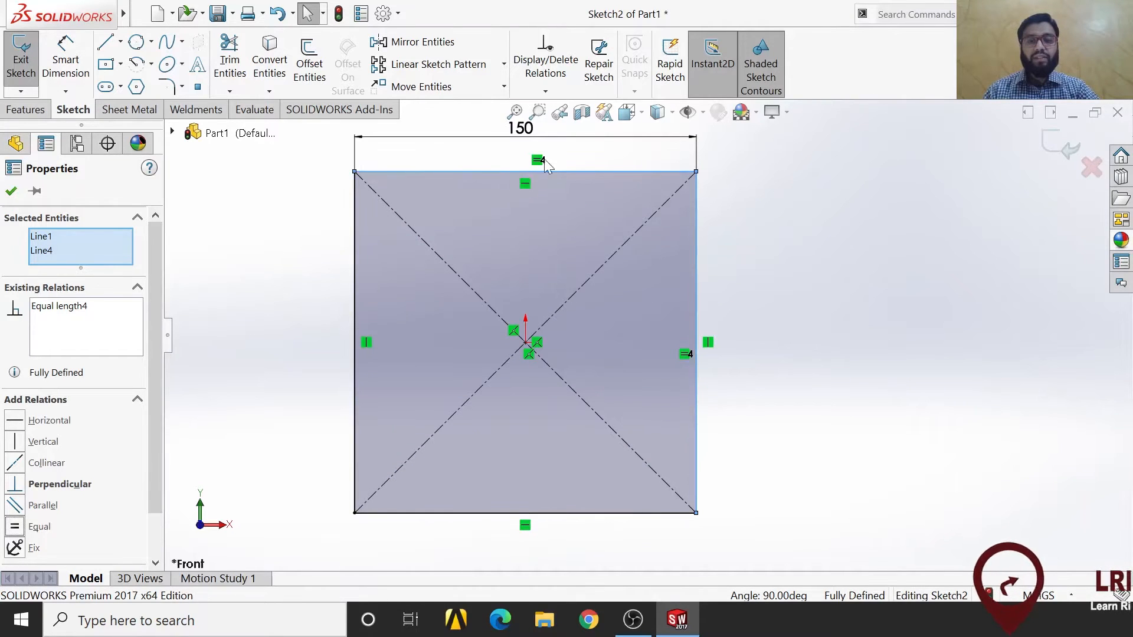
left_click(685, 354)
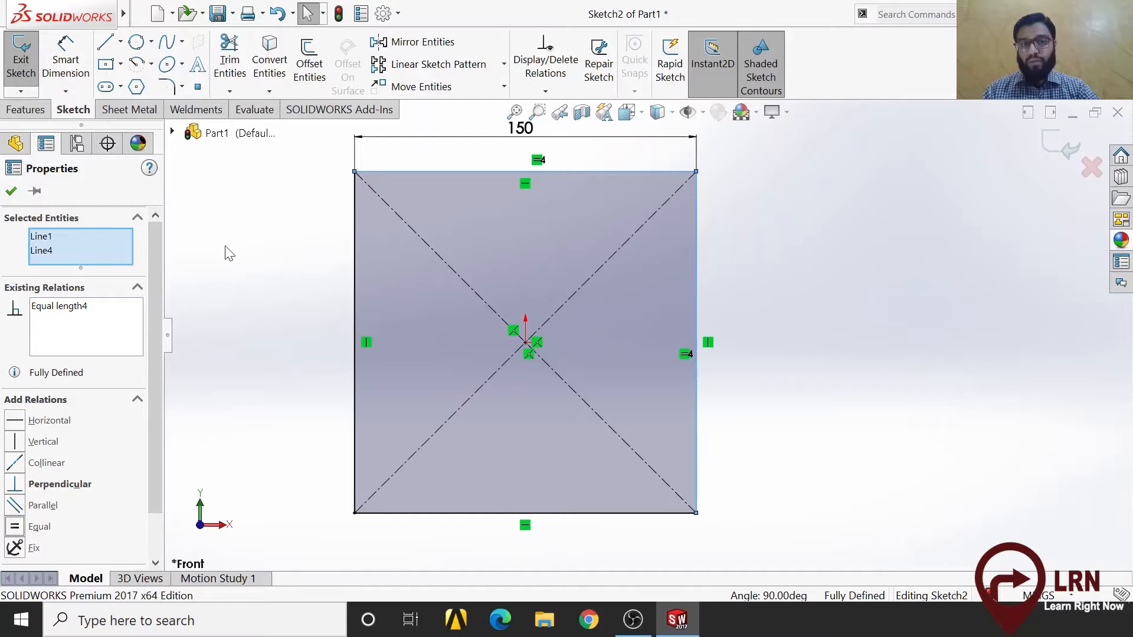
left_click(11, 190)
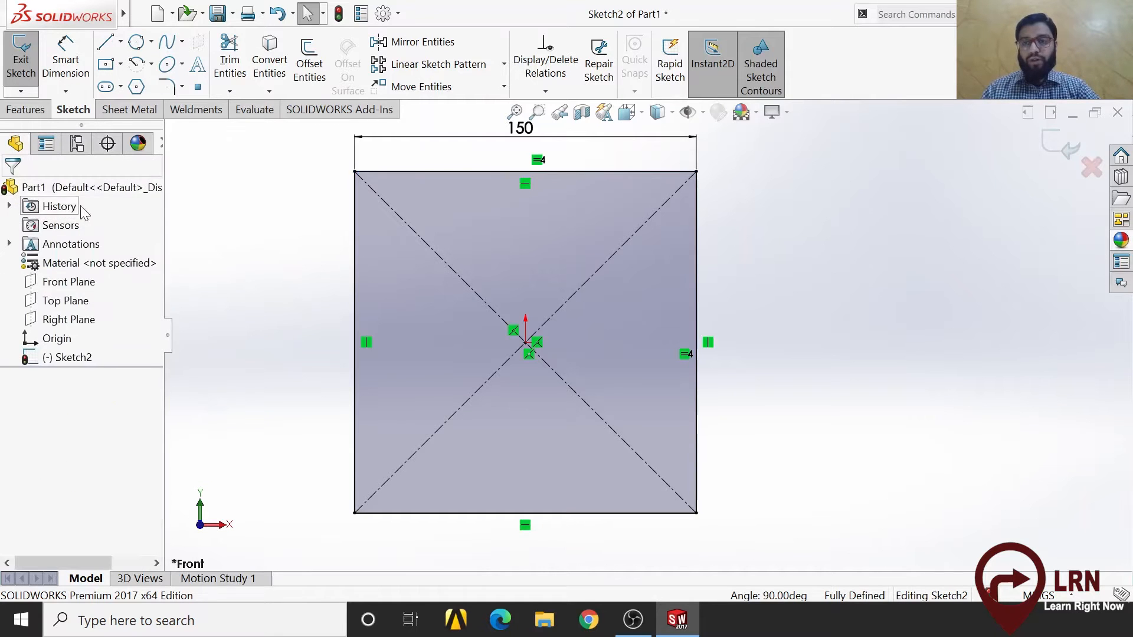
Extrude the square sketch as a boss with a blind depth of 20 mm.
scroll(569, 392, "down", 3)
scroll(643, 285, "up", 5)
scroll(537, 333, "down", 1)
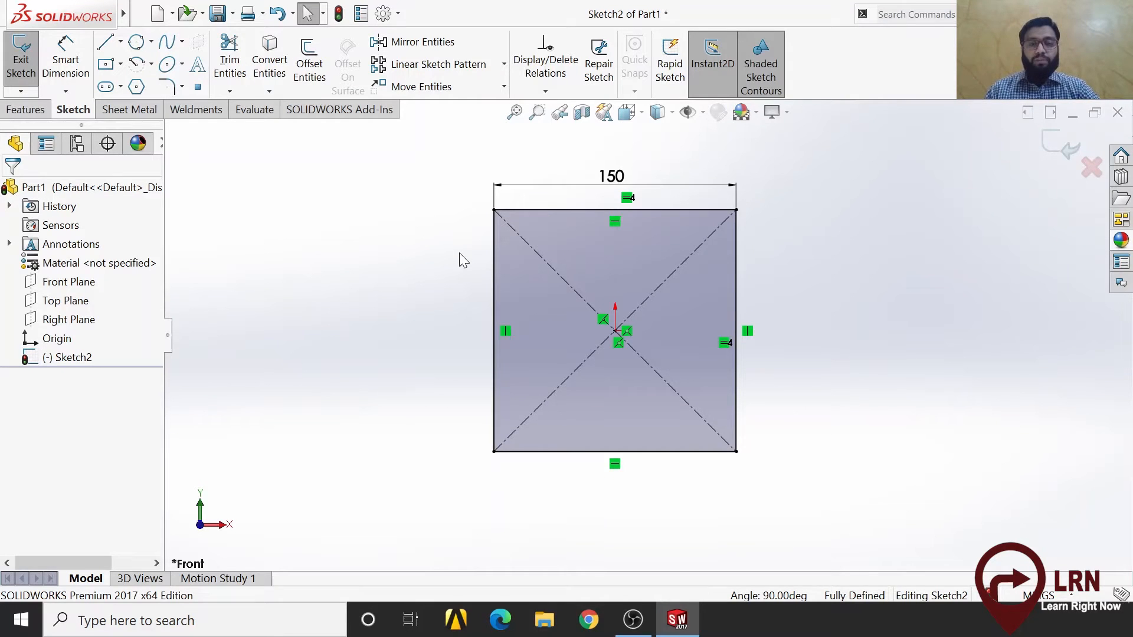
scroll(581, 354, "up", 2)
mouse_move(611, 454)
middle_mouse_down()
mouse_move(579, 458)
mouse_move(569, 476)
middle_mouse_up()
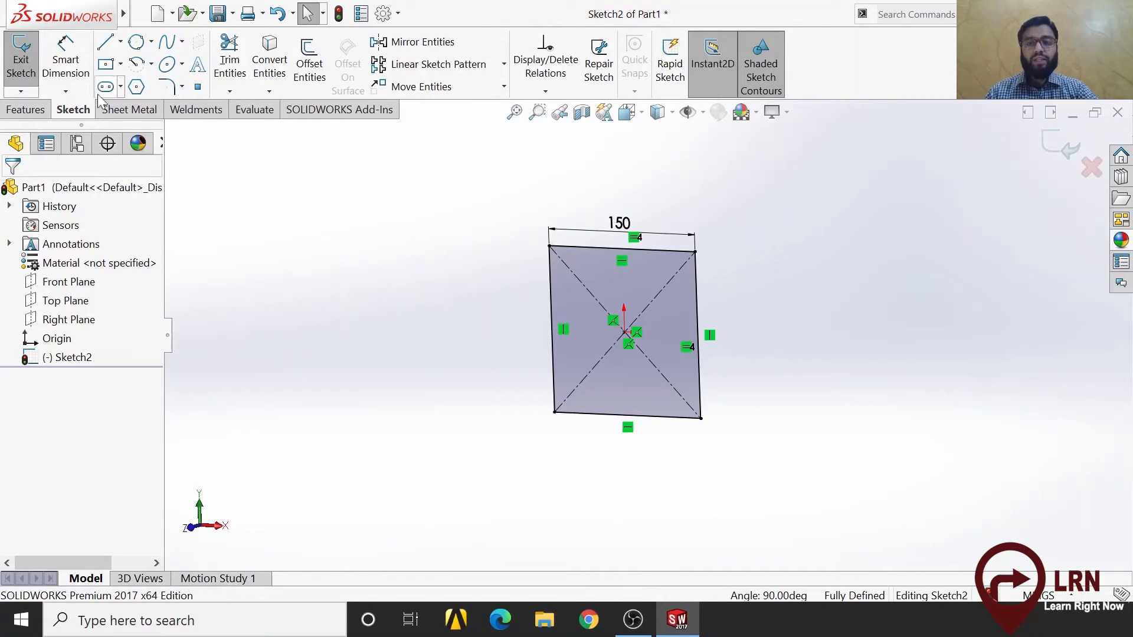
left_click(24, 109)
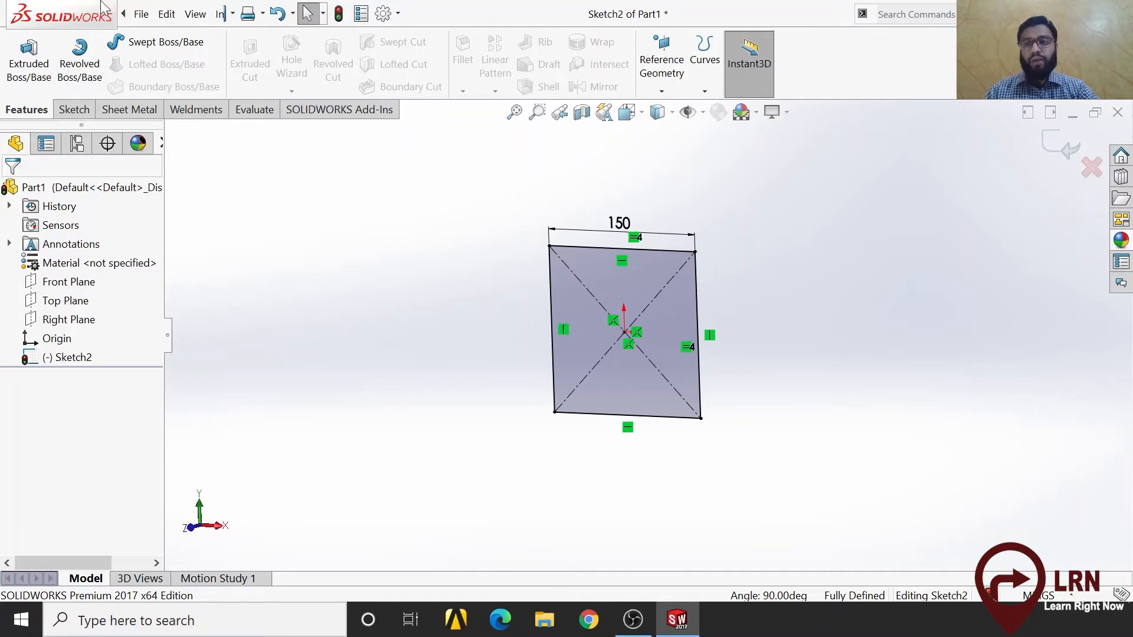
left_click(31, 79)
mouse_move(428, 348)
middle_mouse_down()
mouse_move(407, 370)
mouse_move(570, 239)
middle_mouse_up()
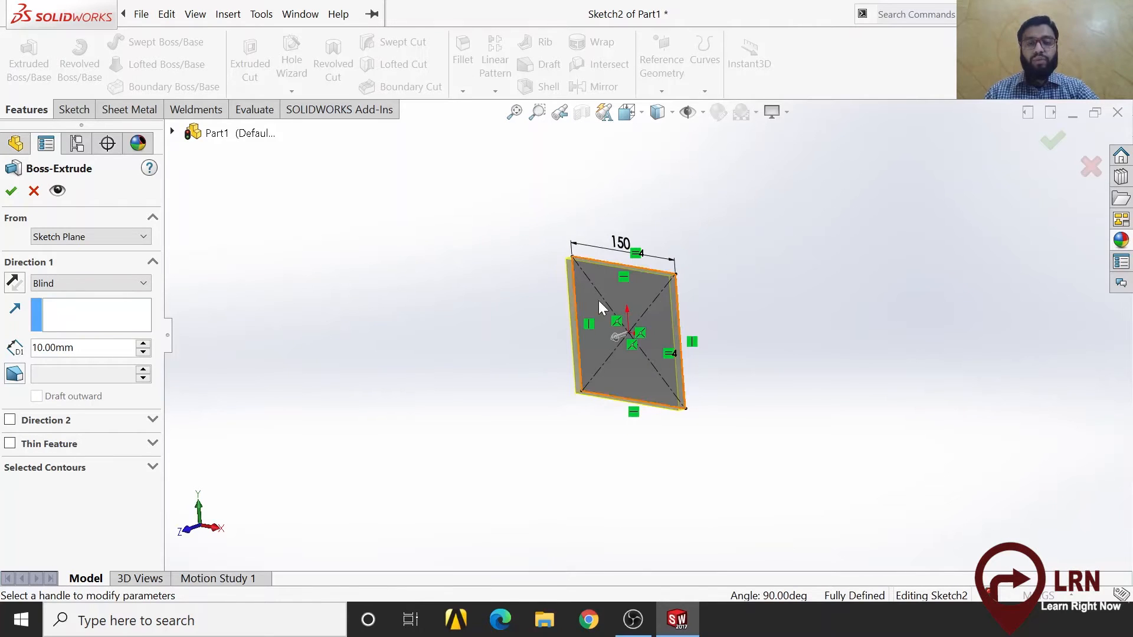
scroll(705, 358, "down", 2)
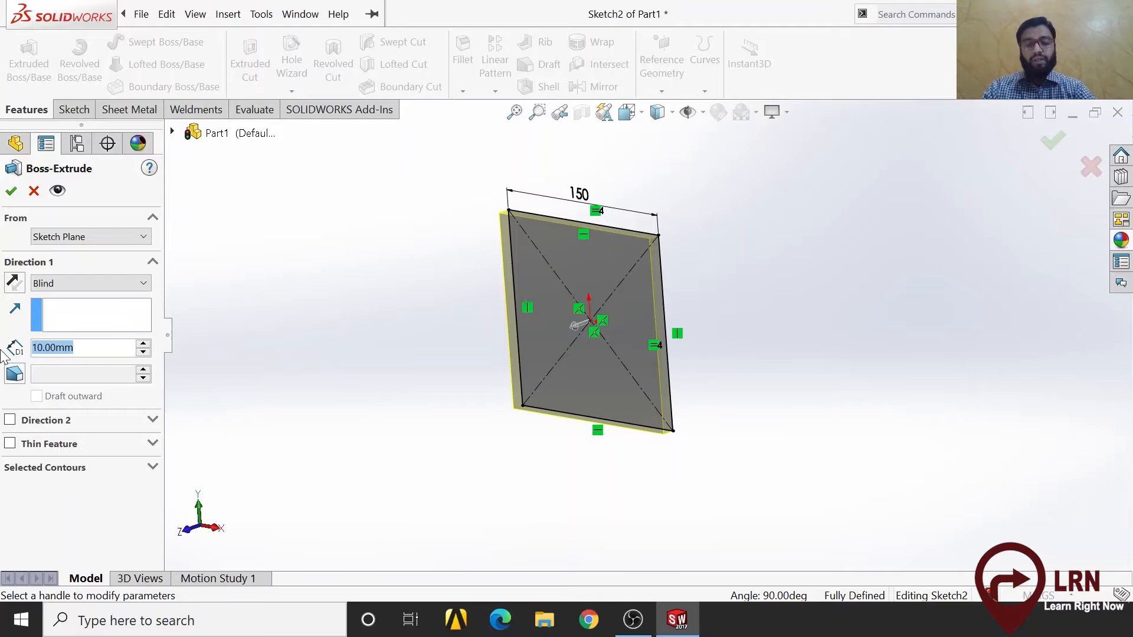
type("20")
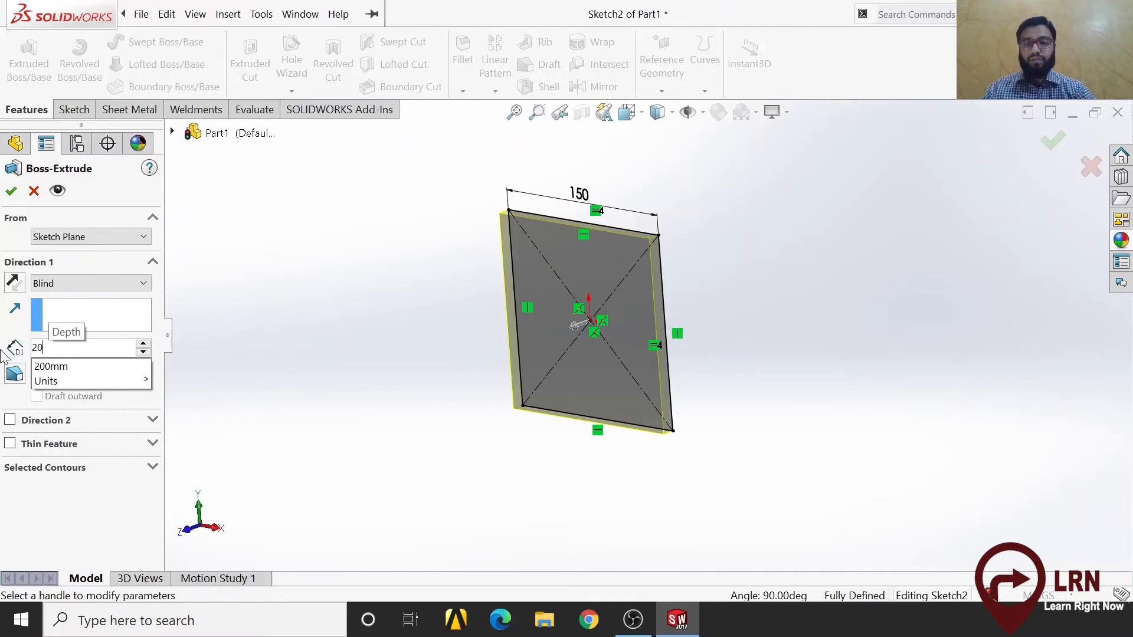
key("Return")
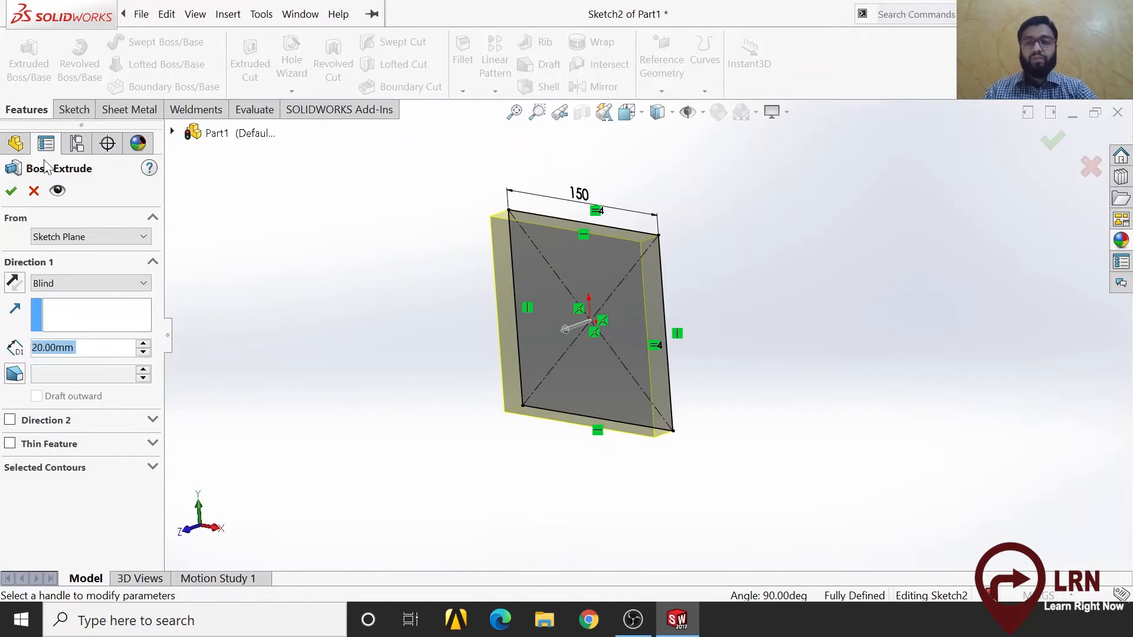
left_click(13, 191)
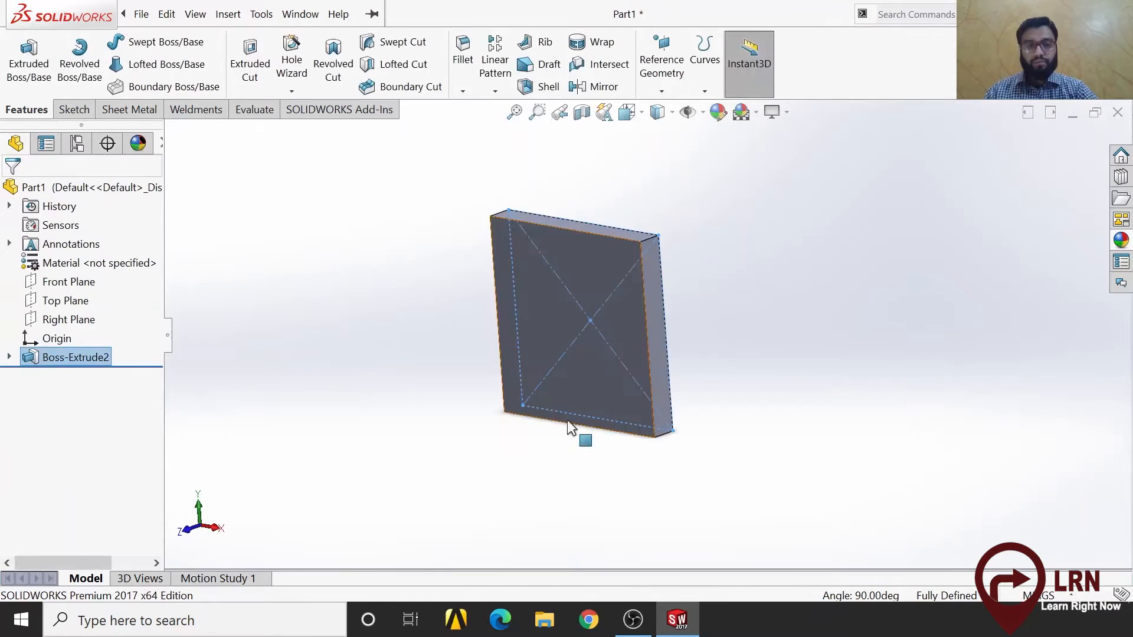
Start a linear pattern of the extruded plate, using a short thickness edge at its corner as the Direction 1 reference.
middle_click_drag(557, 455, 667, 467)
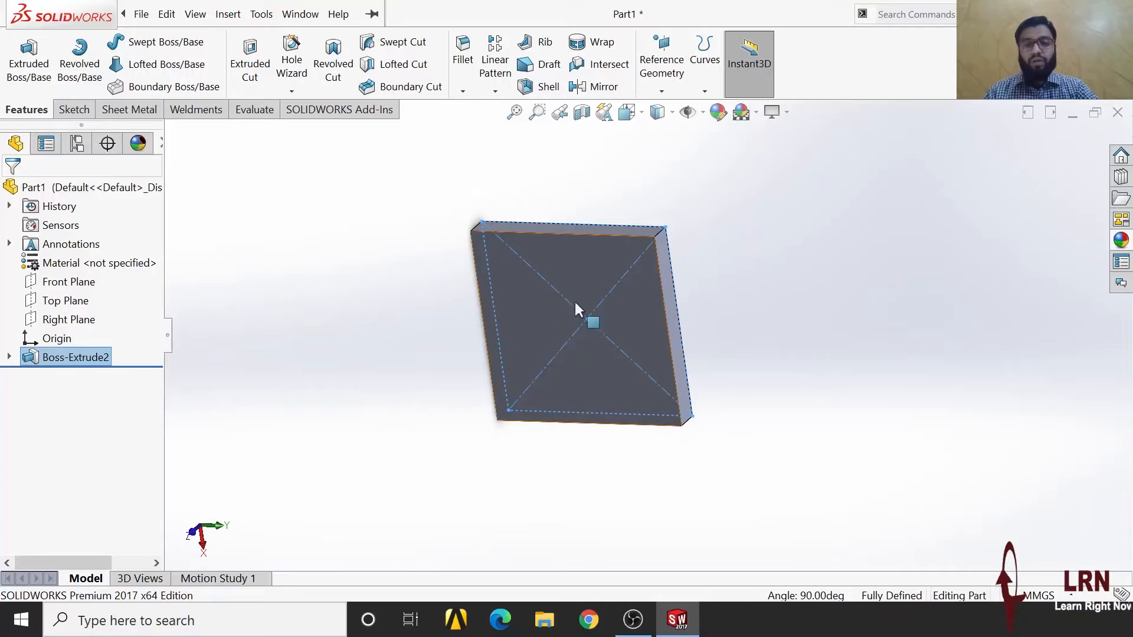
scroll(608, 285, "up", 2)
scroll(610, 286, "down", 3)
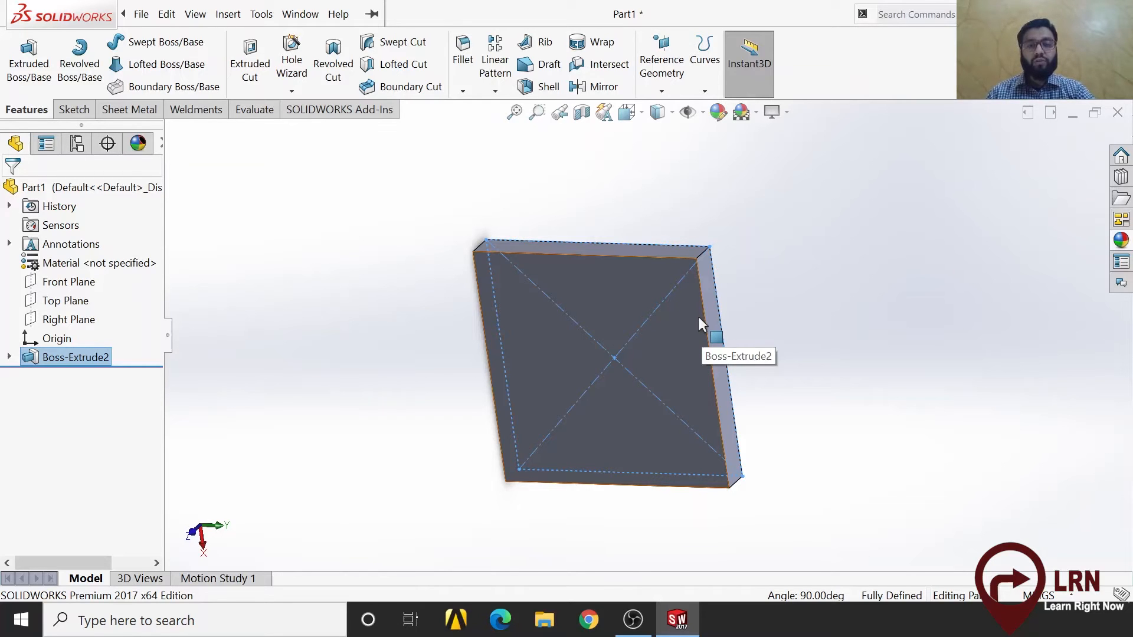
scroll(740, 395, "up", 2)
scroll(708, 337, "down", 2)
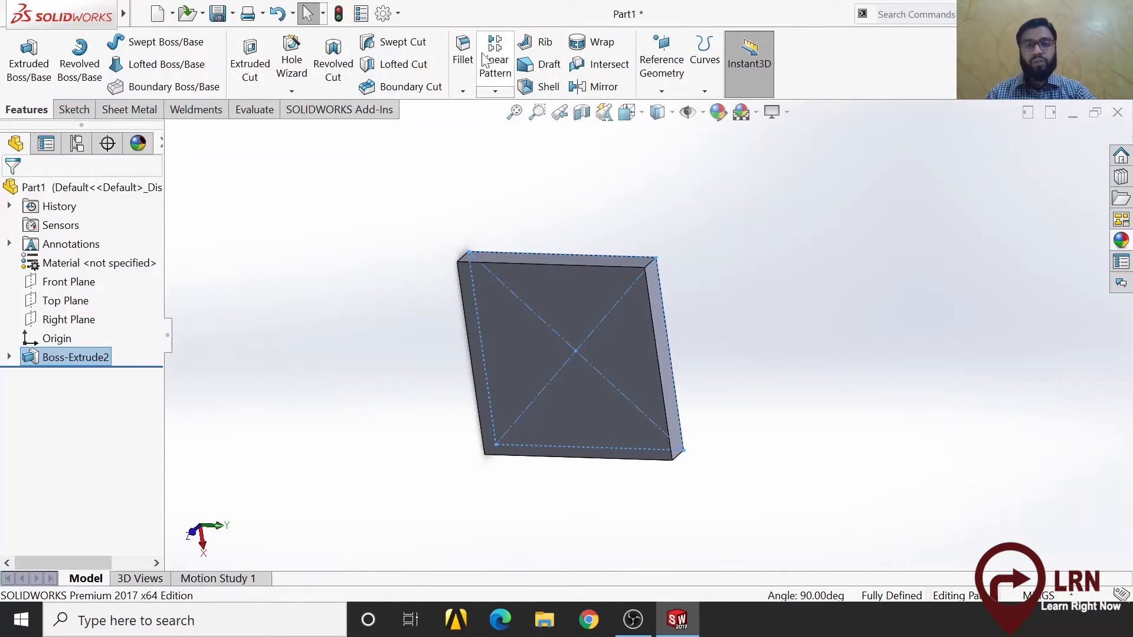
left_click(496, 74)
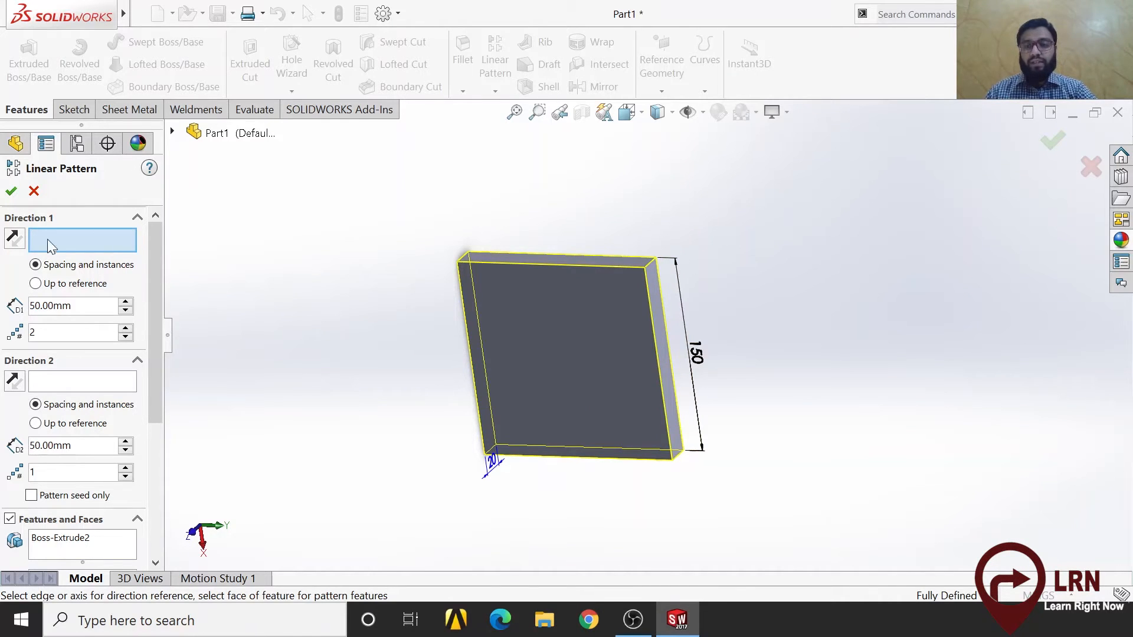
scroll(668, 254, "down", 5)
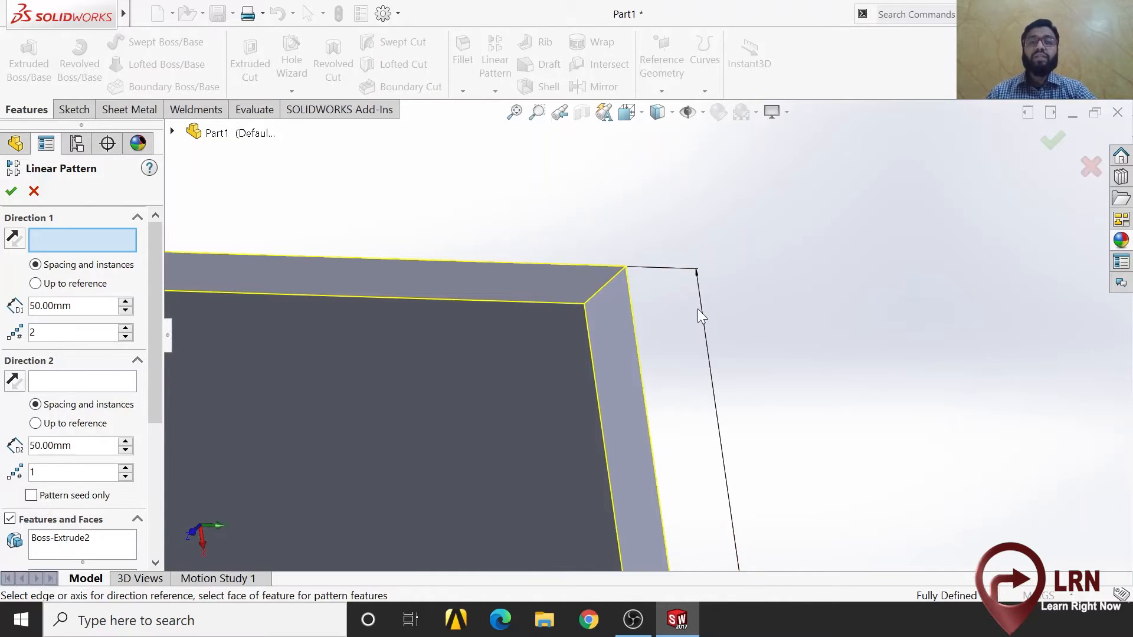
left_click(600, 288)
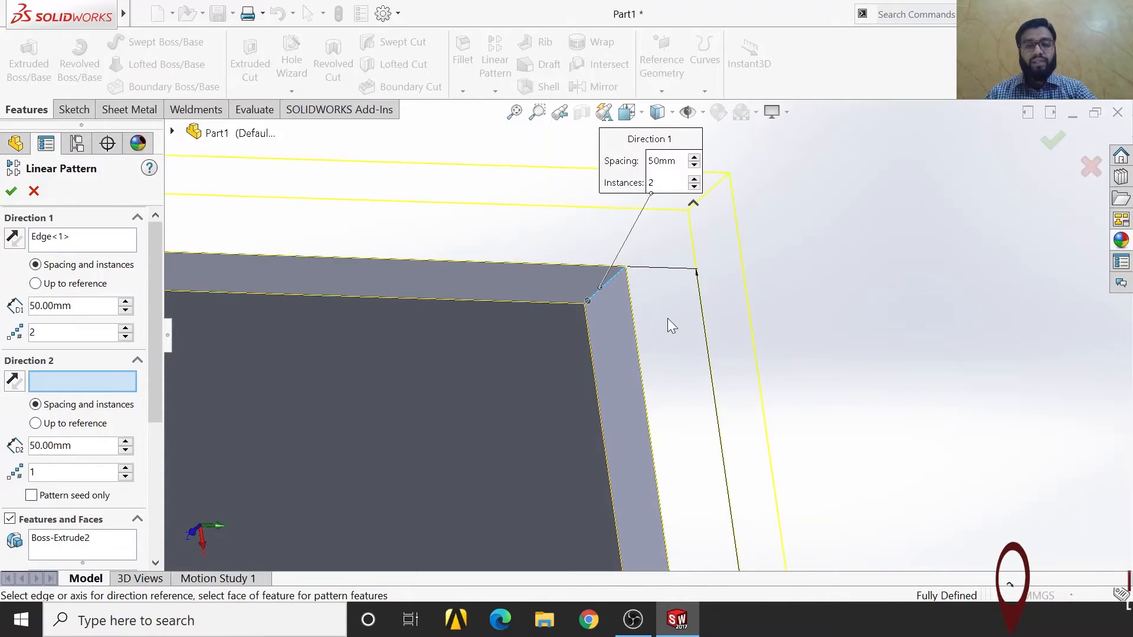
Set Direction 1 of the linear pattern to 100 mm spacing and 4 instances.
scroll(668, 317, "up", 3)
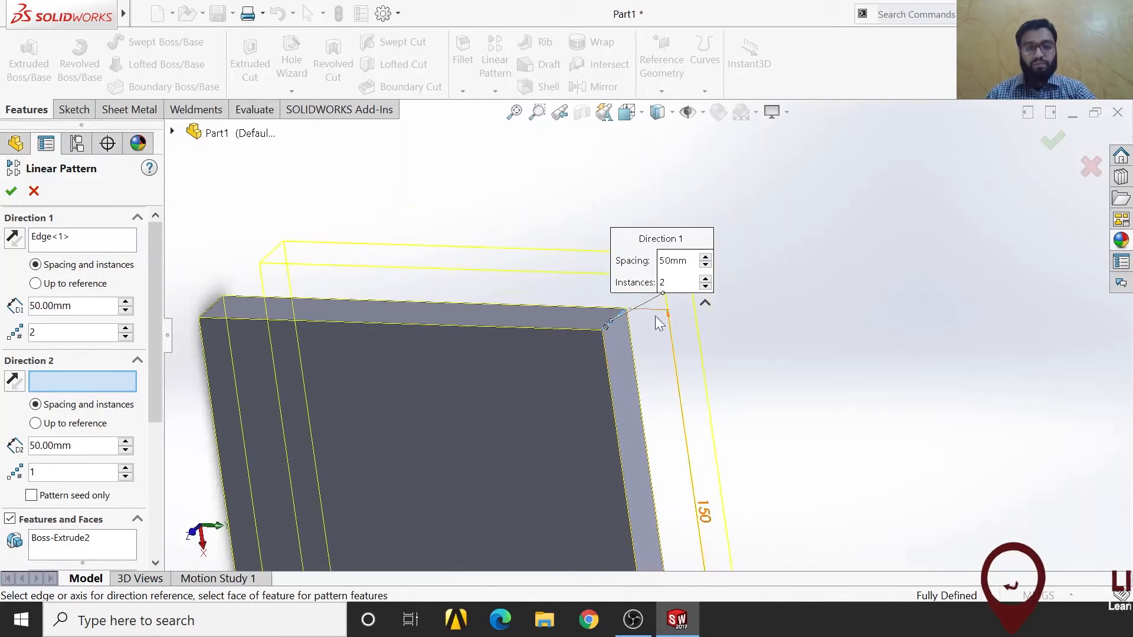
scroll(614, 326, "down", 2)
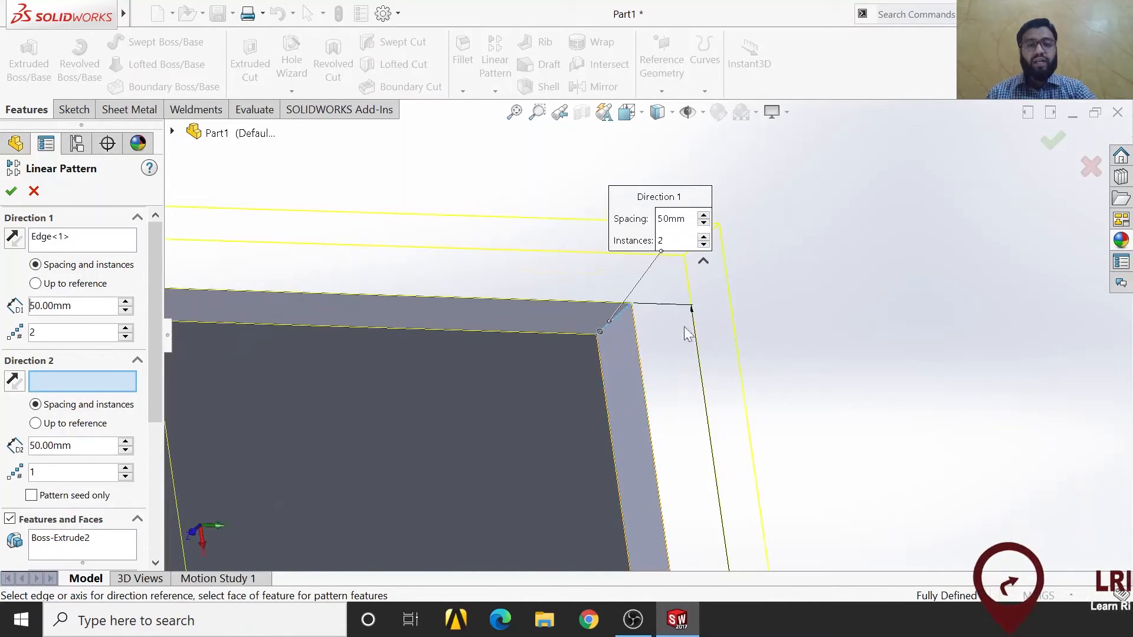
scroll(702, 348, "up", 3)
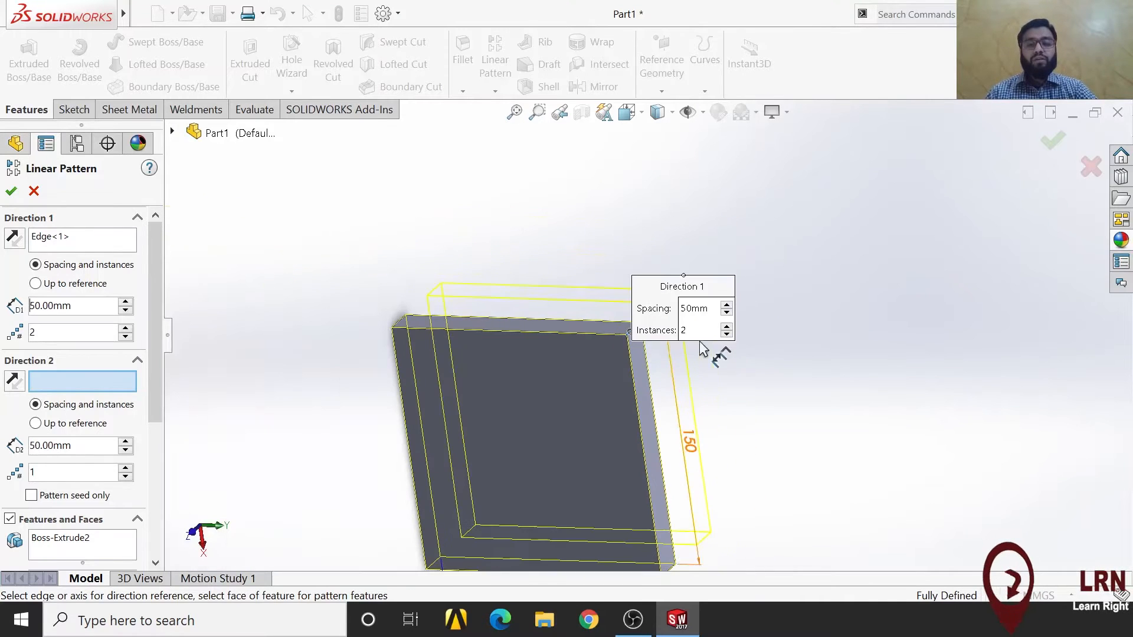
middle_click_drag(625, 450, 597, 493)
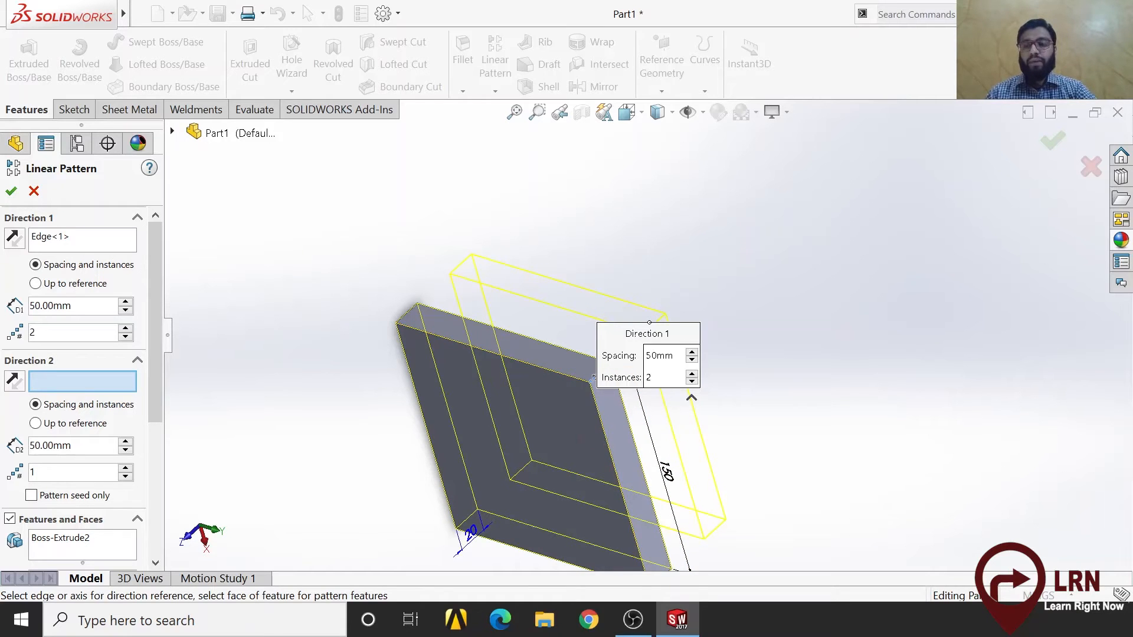
key("Return")
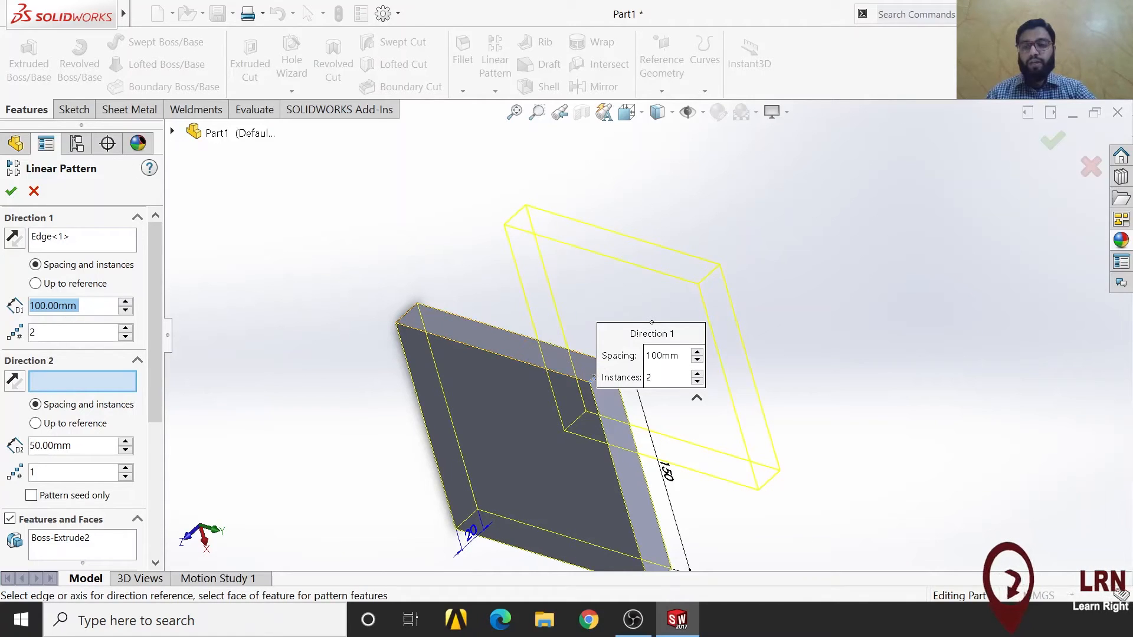
left_click(125, 329)
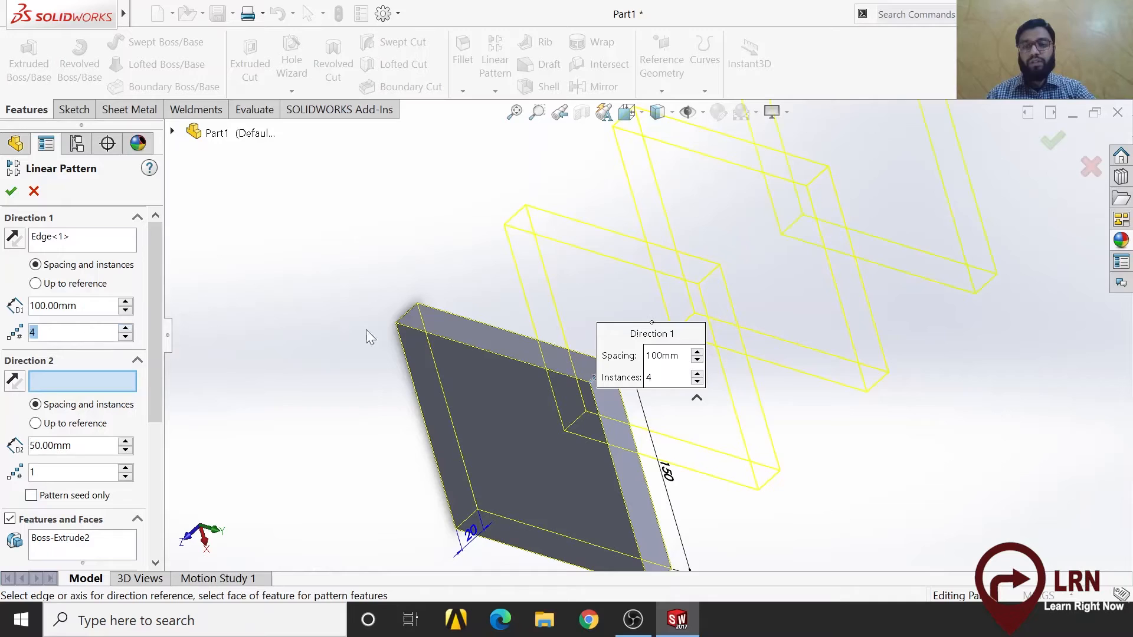
scroll(764, 327, "up", 2)
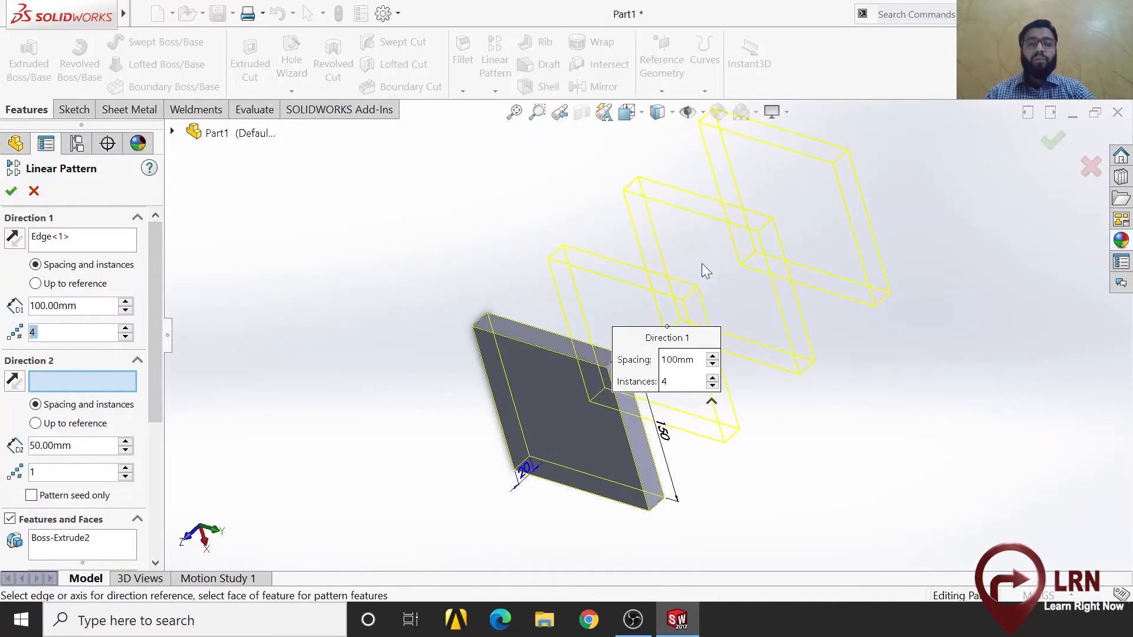
scroll(702, 266, "up", 3)
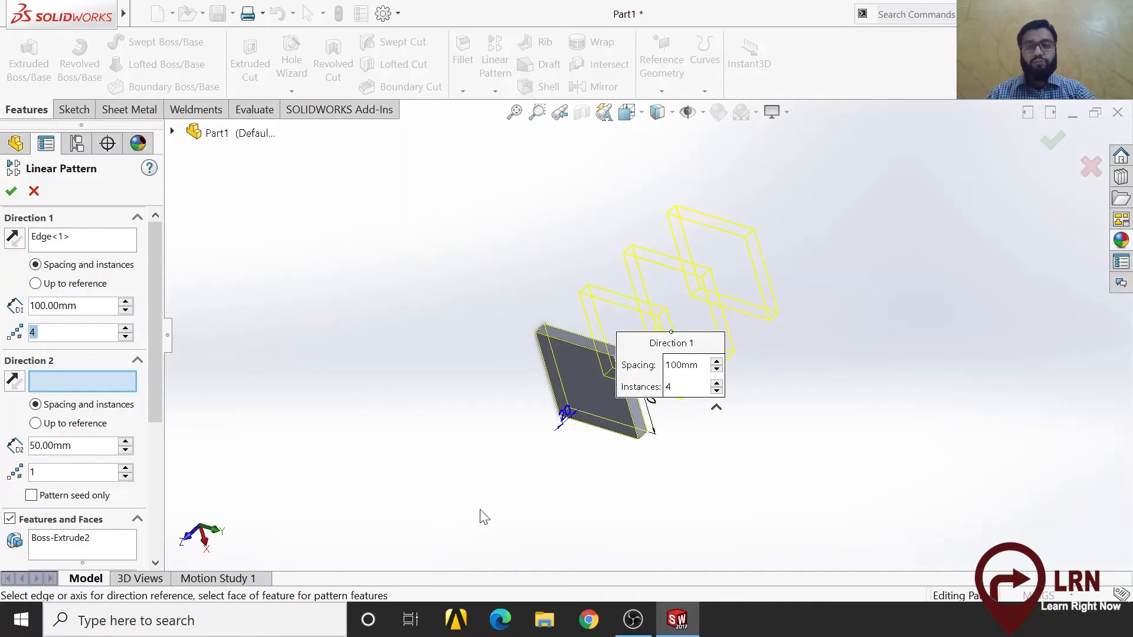
Reverse the Direction 1 arrow, flip it back to the original side, and accept the linear pattern.
left_click(13, 241)
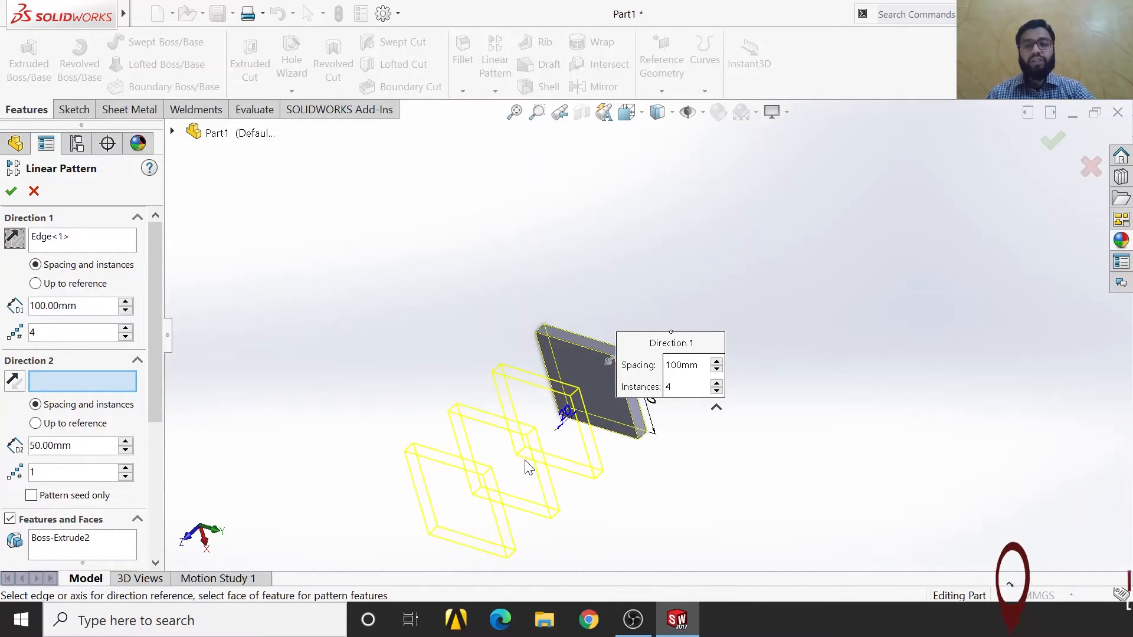
left_click(14, 241)
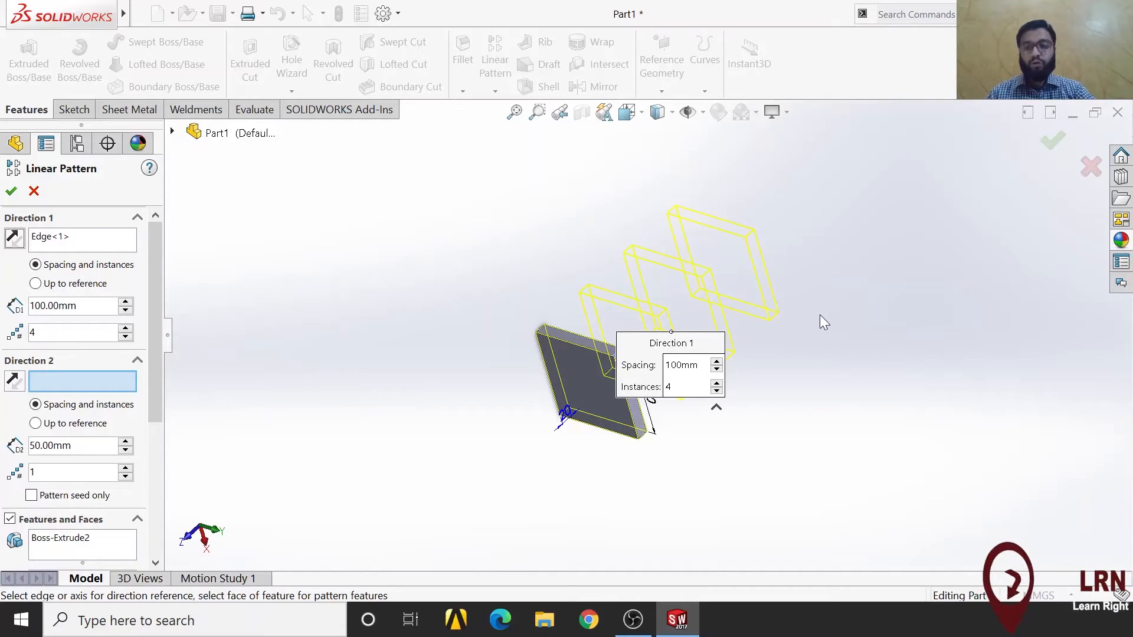
mouse_move(151, 323)
left_mouse_down()
mouse_move(151, 424)
mouse_move(154, 325)
left_mouse_up()
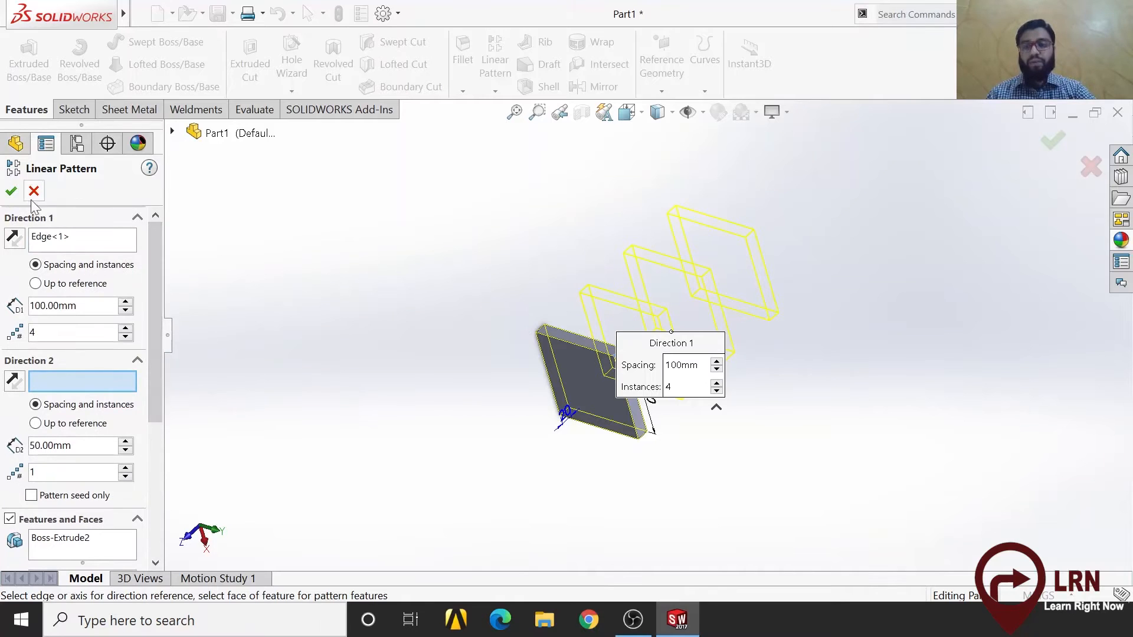
left_click(10, 193)
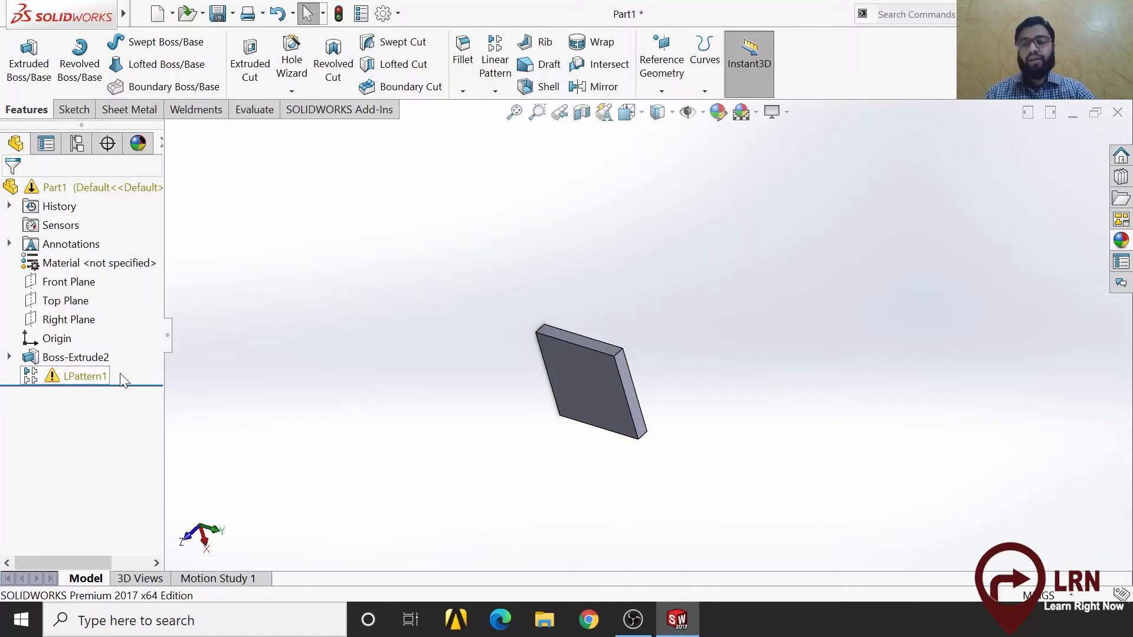
Edit the linear pattern to turn off Features and Faces and pattern the plate's solid body through the Bodies option.
mouse_move(35, 378)
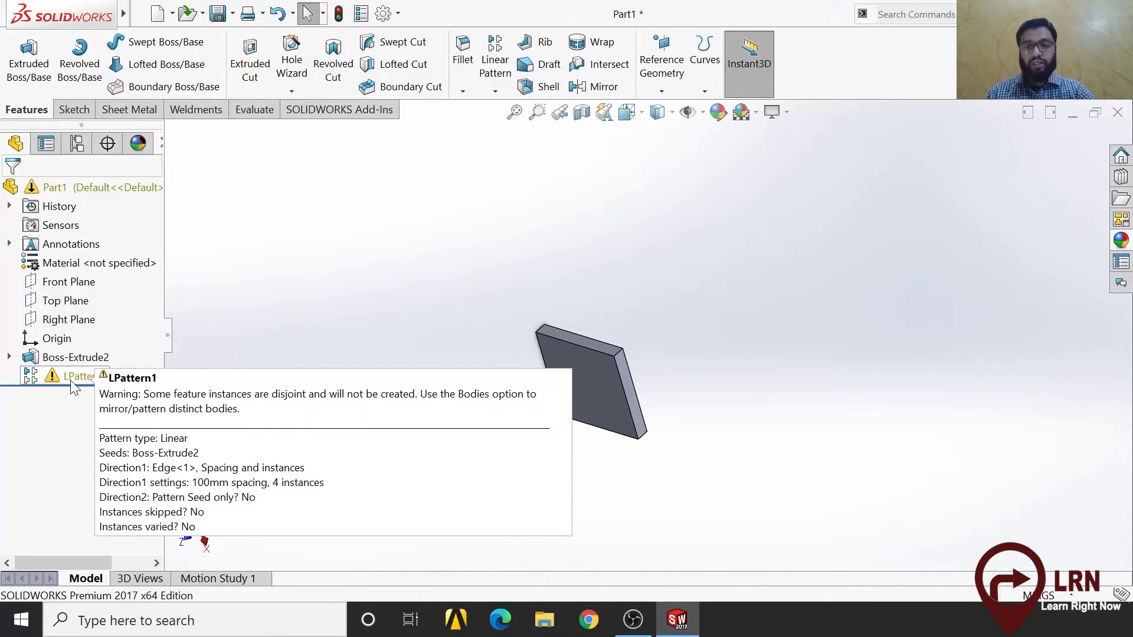
mouse_move(84, 387)
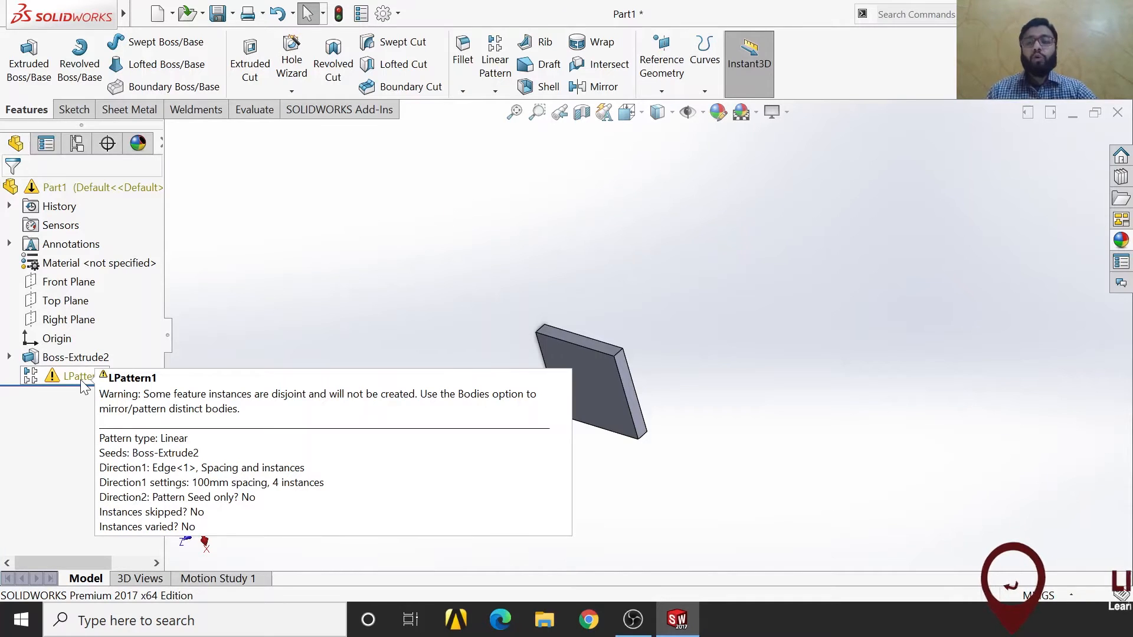
right_click(80, 380)
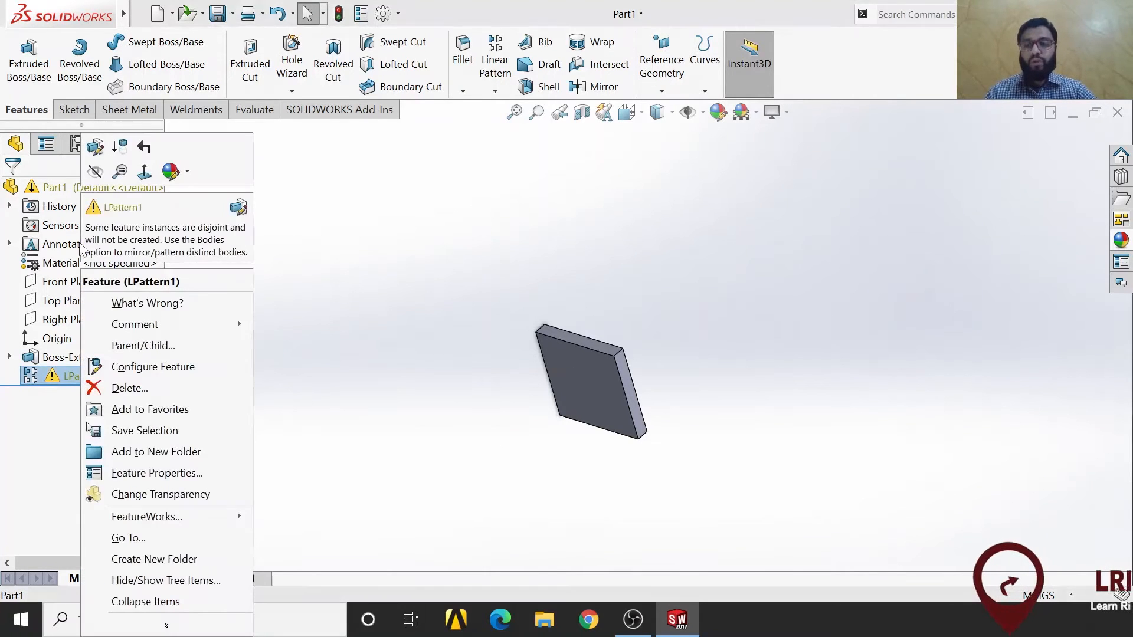
left_click(98, 148)
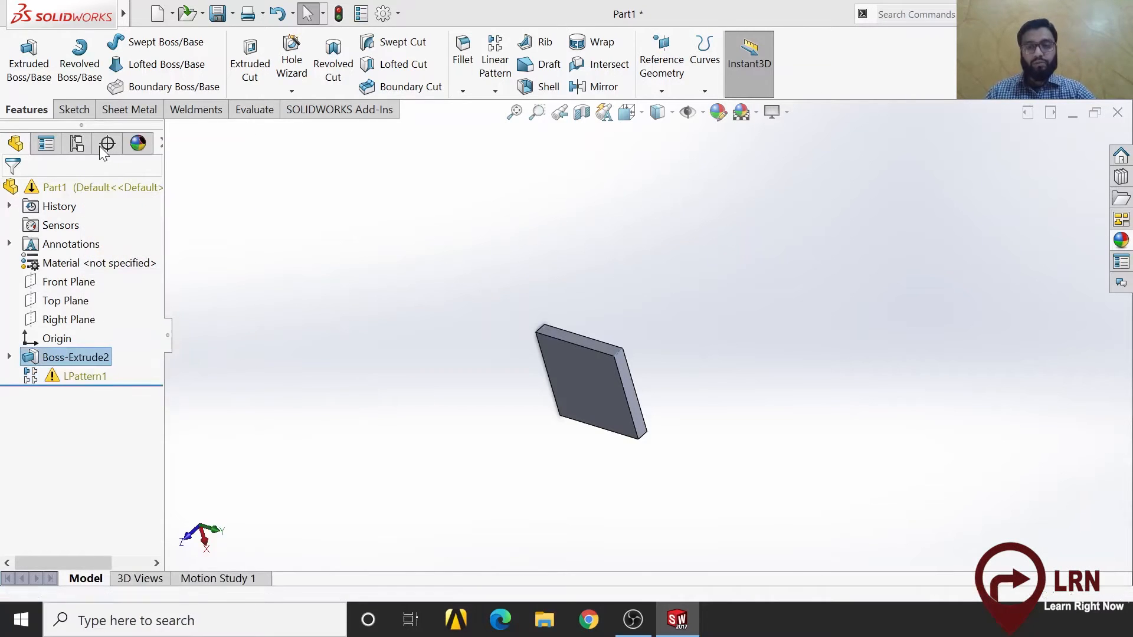
scroll(156, 354, "down", 5)
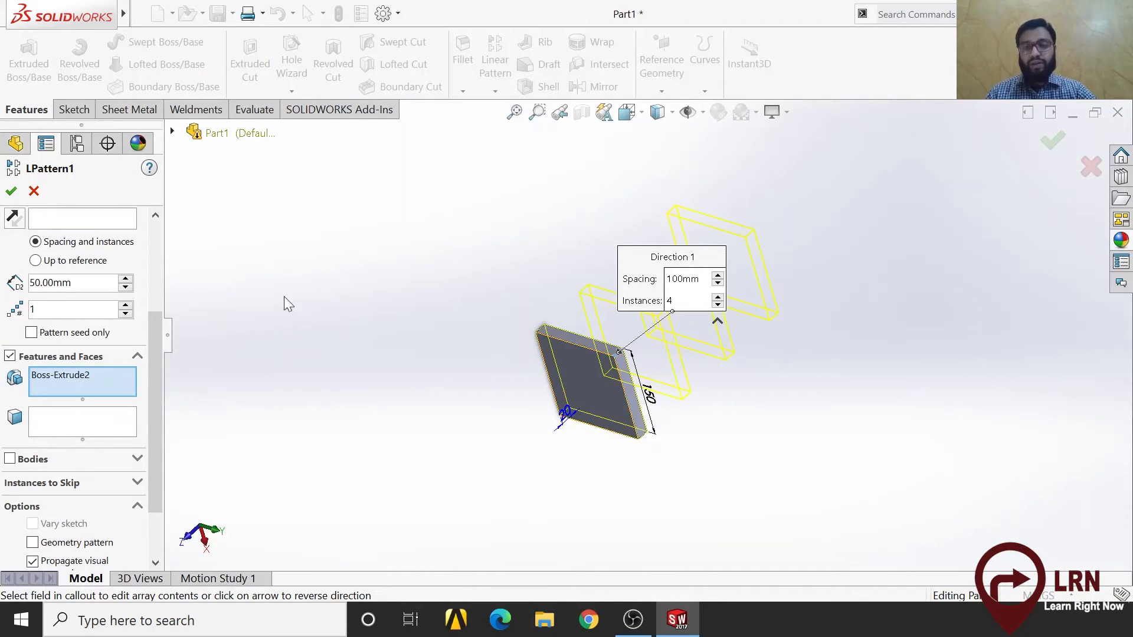
left_click(10, 357)
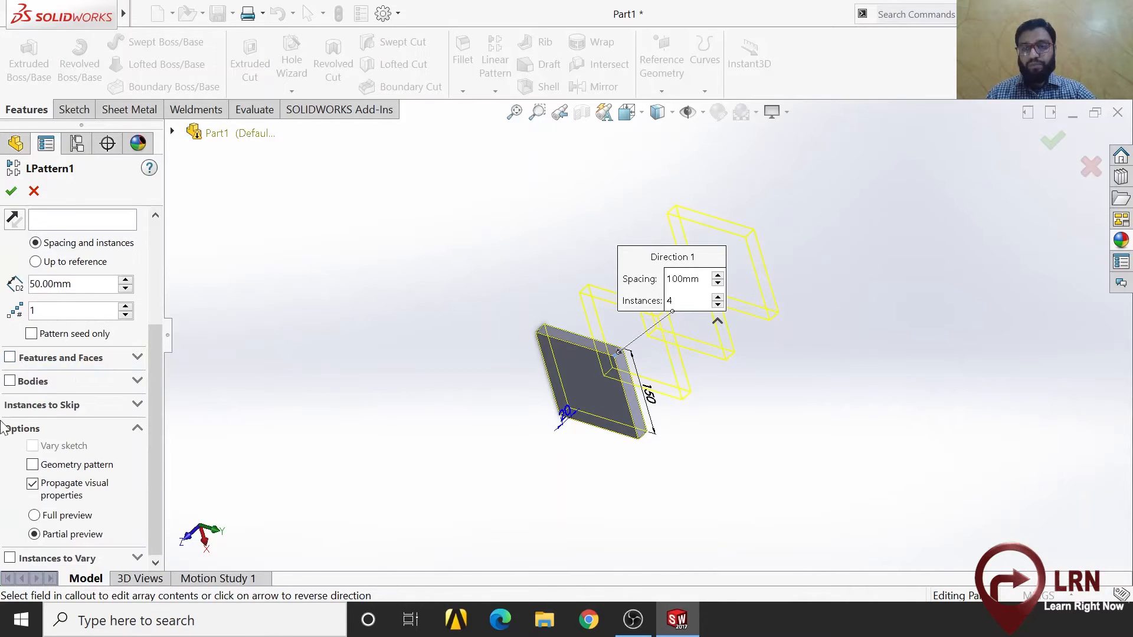
left_click(10, 381)
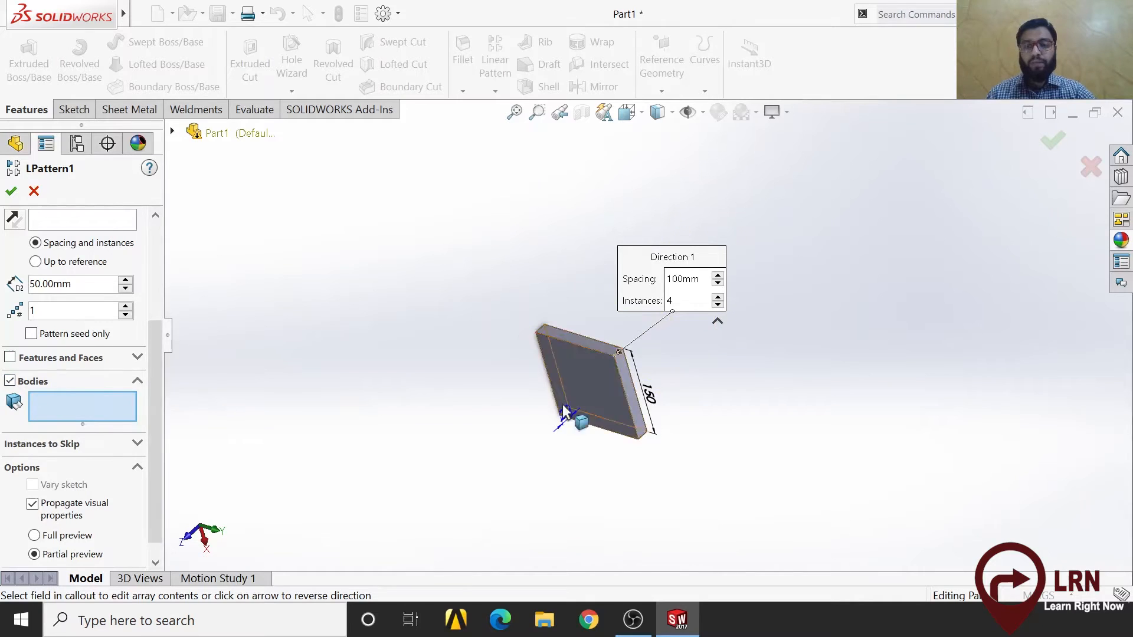
left_click(597, 370)
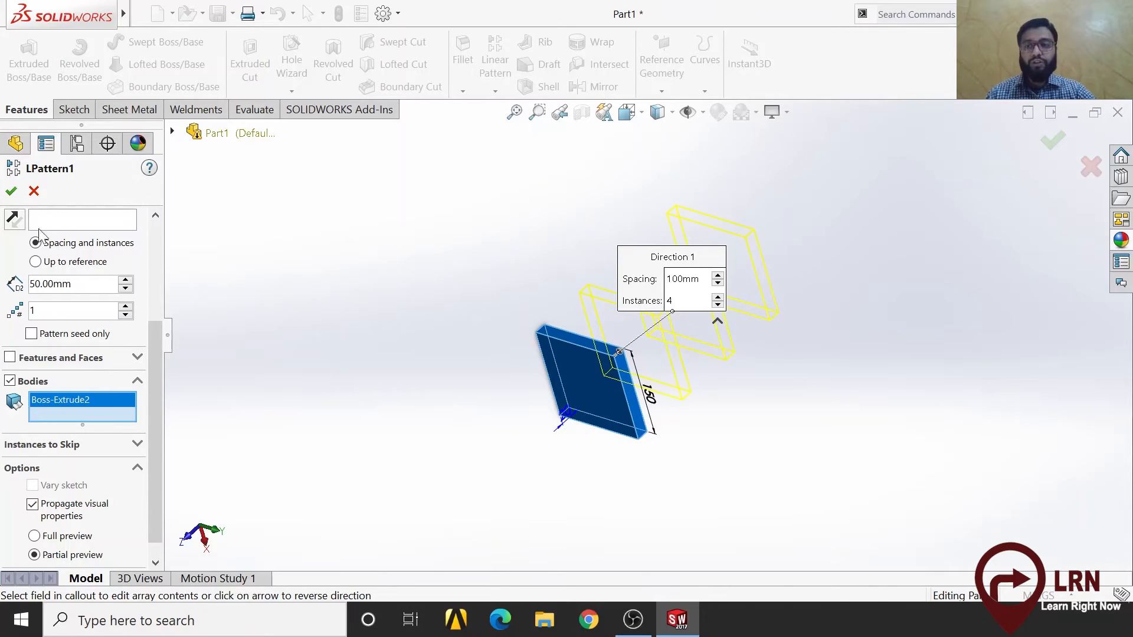
left_click(10, 192)
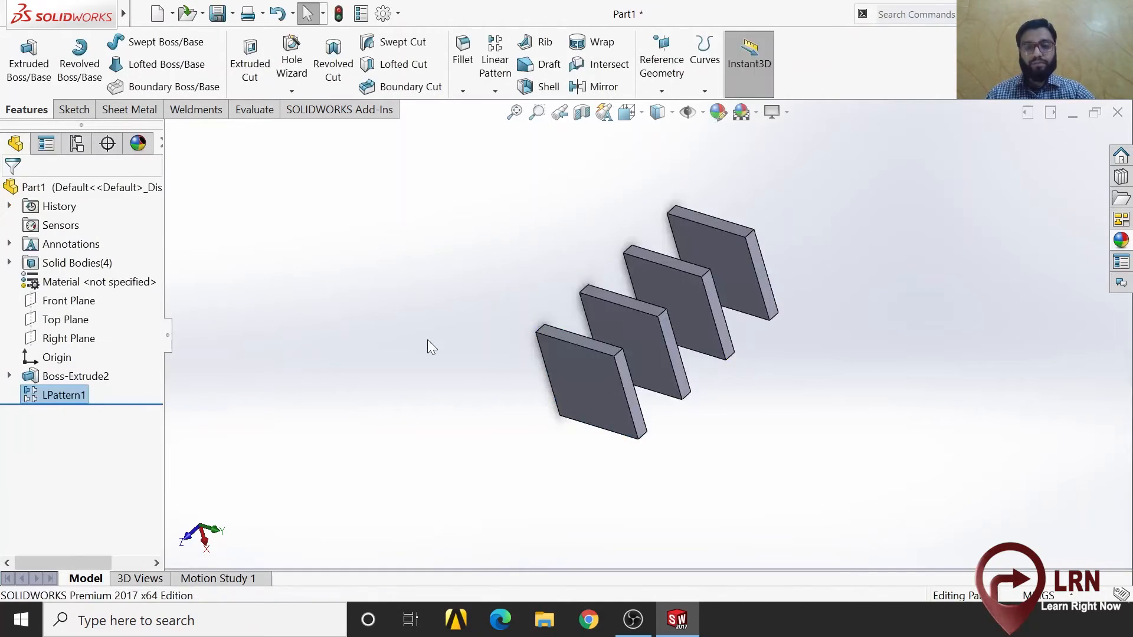
middle_click_drag(708, 460, 849, 374)
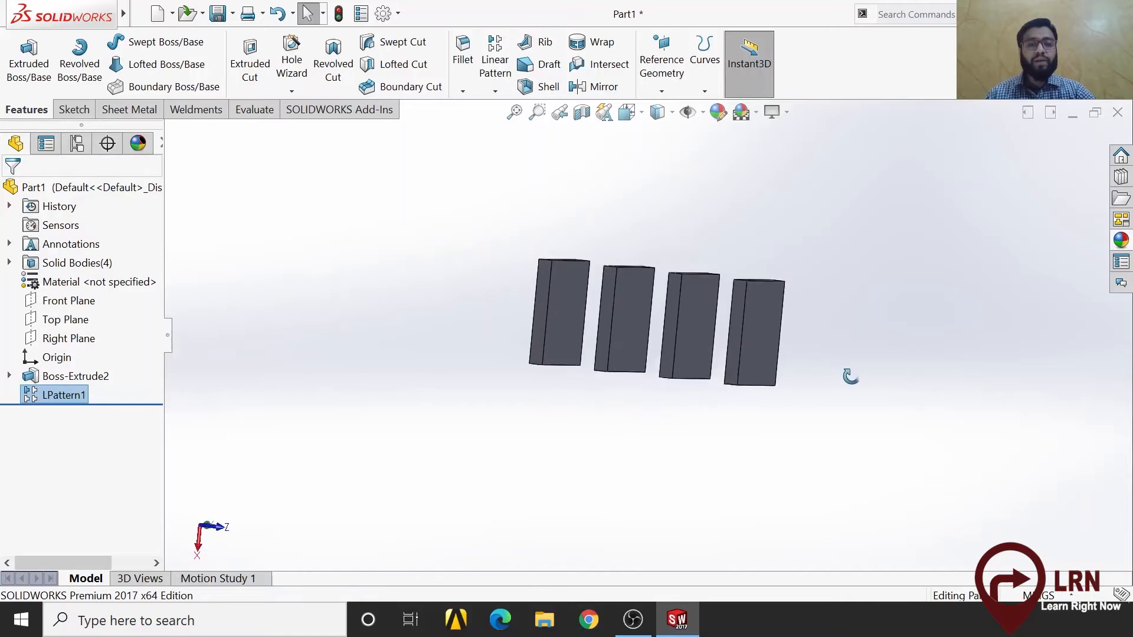
scroll(771, 319, "down", 2)
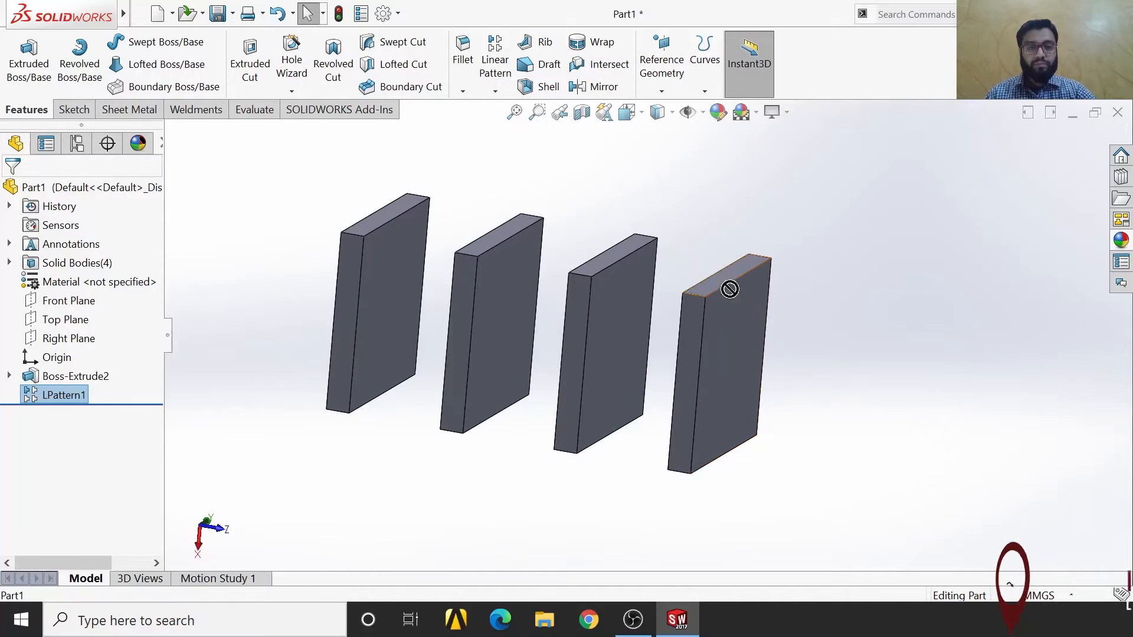
left_click(729, 276)
scroll(757, 321, "up", 2)
middle_click_drag(639, 374, 491, 389)
left_click(213, 531)
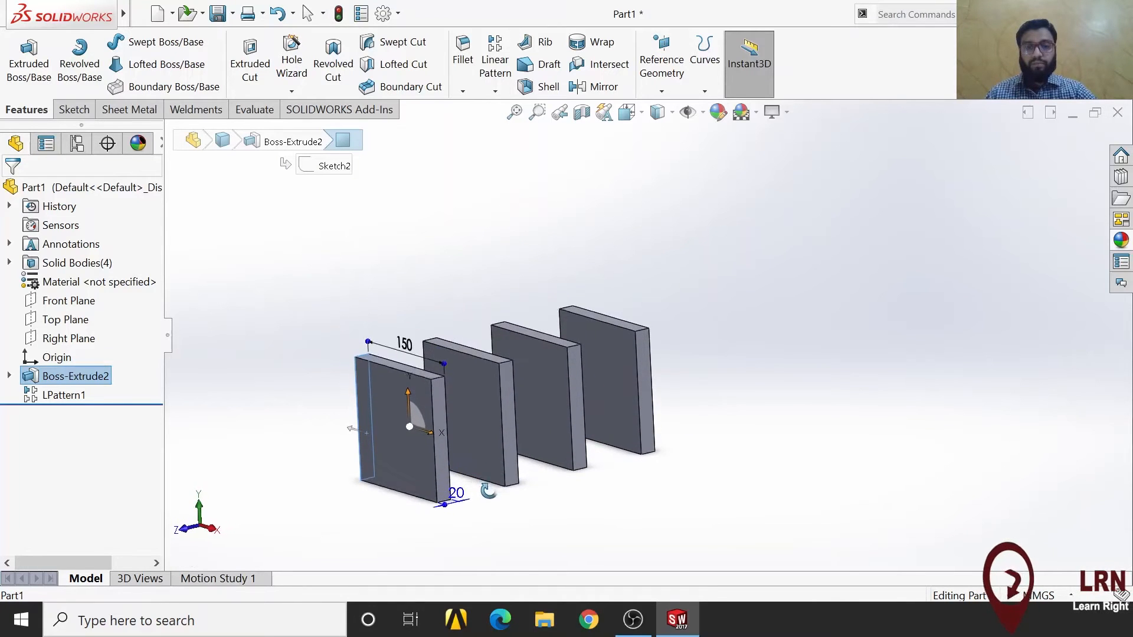
left_click(416, 430)
left_click(521, 418)
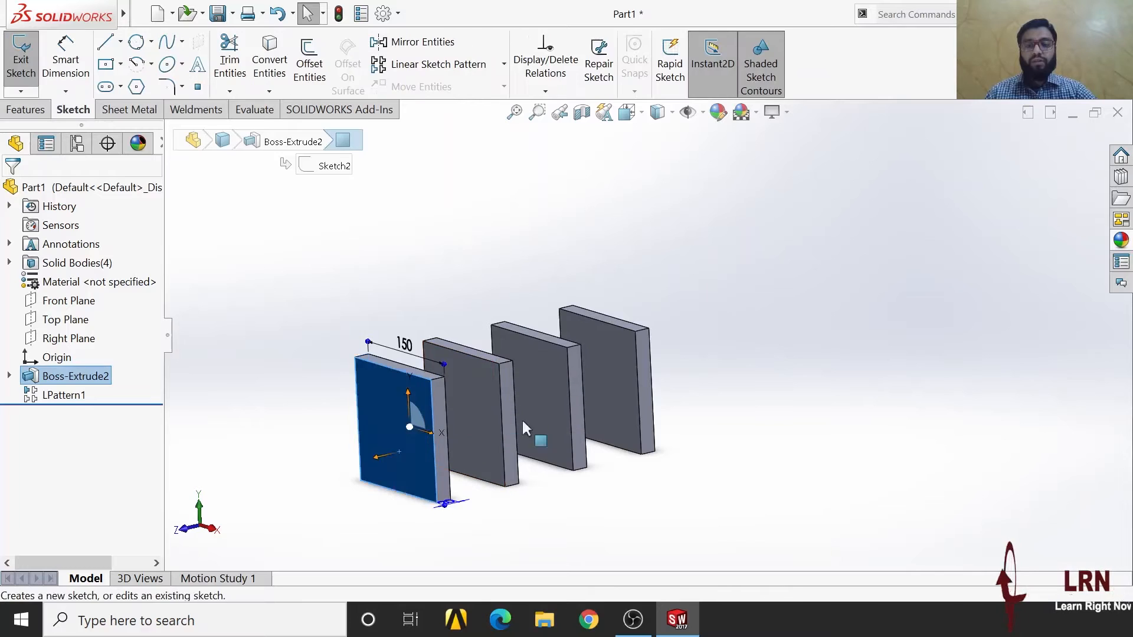
left_click(483, 429)
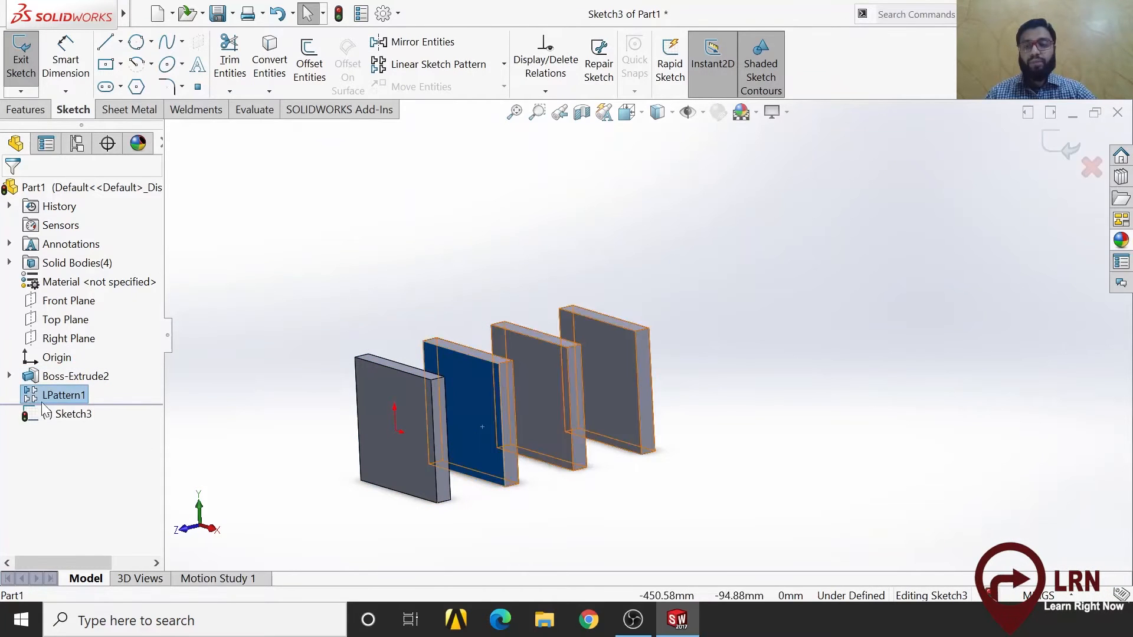
left_click(1057, 148)
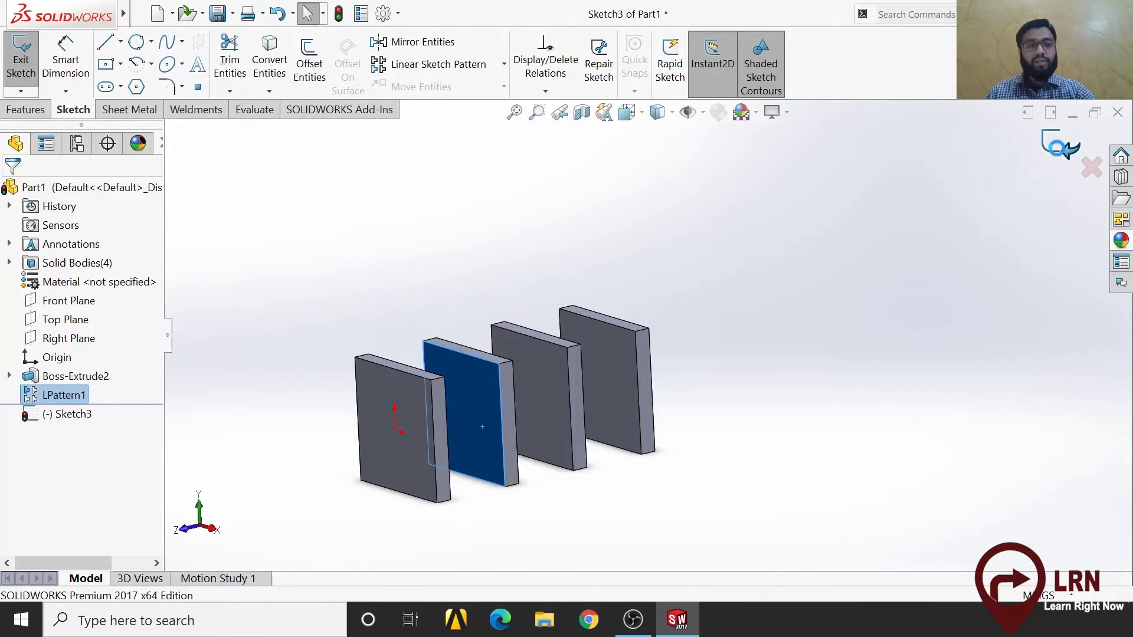
Examine the four patterned plates and their alignment, comparing angled views with the front view.
left_click(47, 395)
left_click(504, 289)
middle_click_drag(648, 431, 739, 466)
left_click(548, 413)
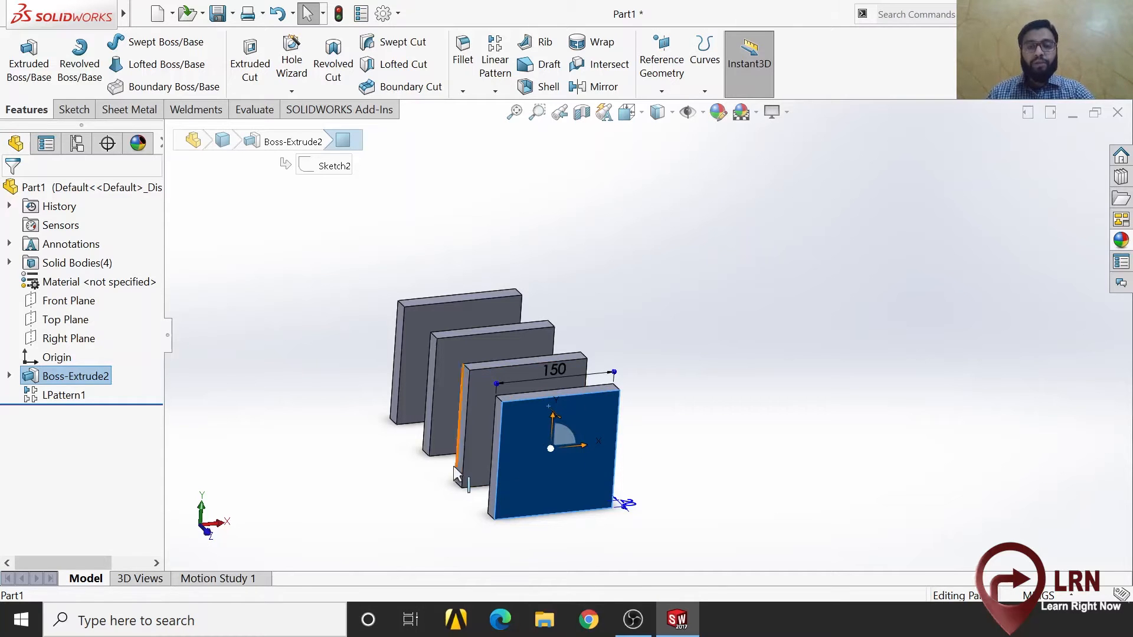
mouse_move(462, 447)
middle_mouse_down()
mouse_move(495, 446)
mouse_move(475, 459)
middle_mouse_up()
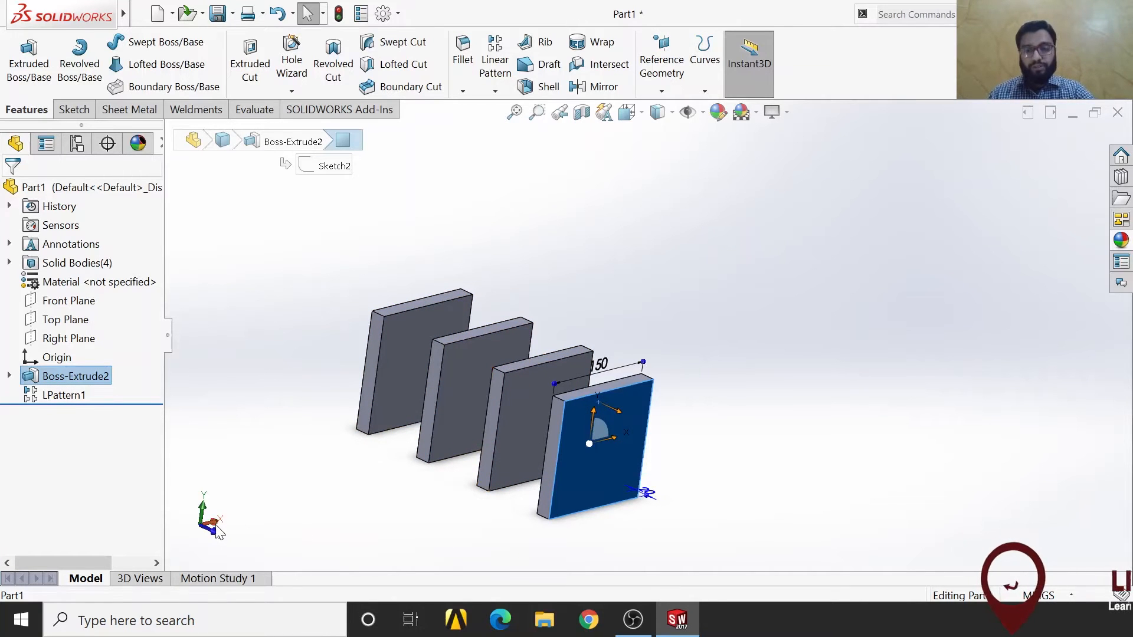
key("ctrl+1")
left_click(390, 447)
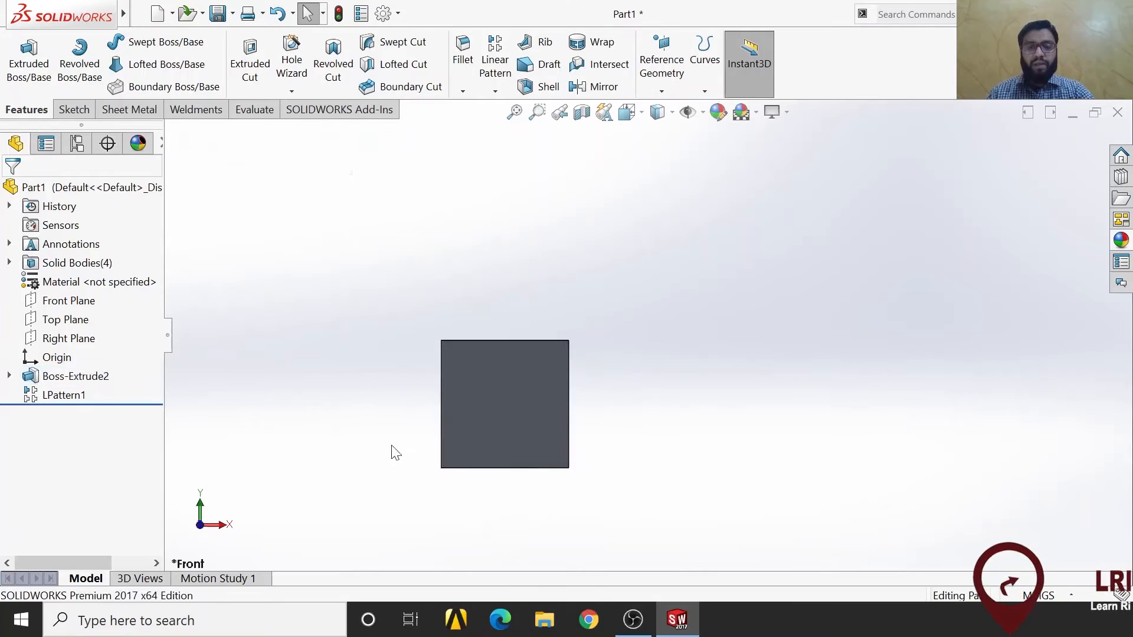
scroll(495, 388, "down", 2)
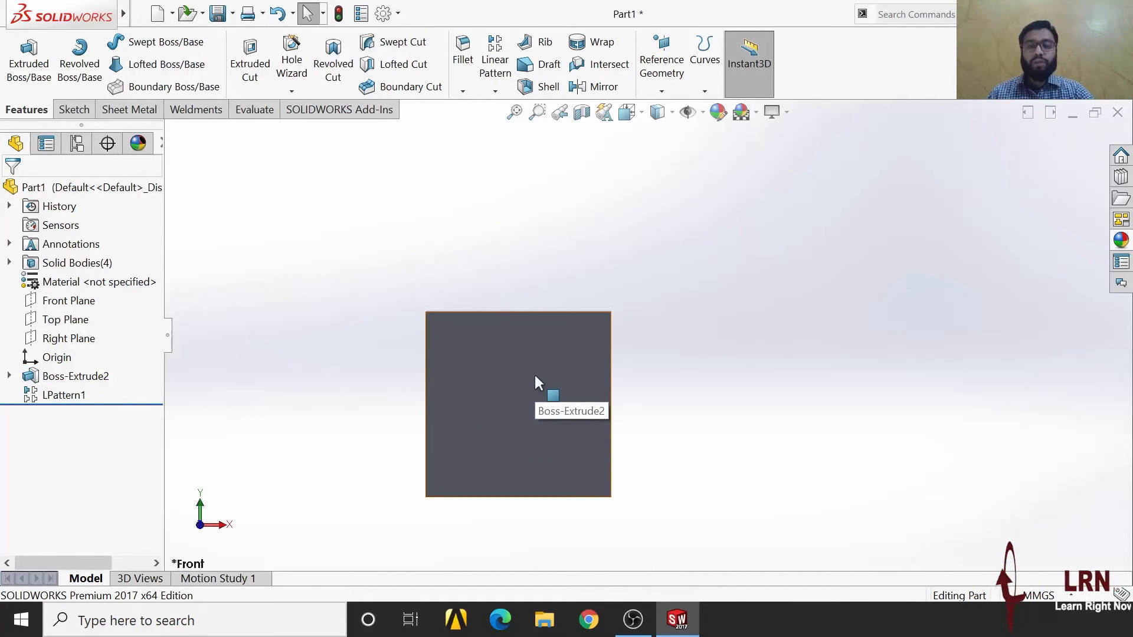
scroll(532, 359, "down", 2)
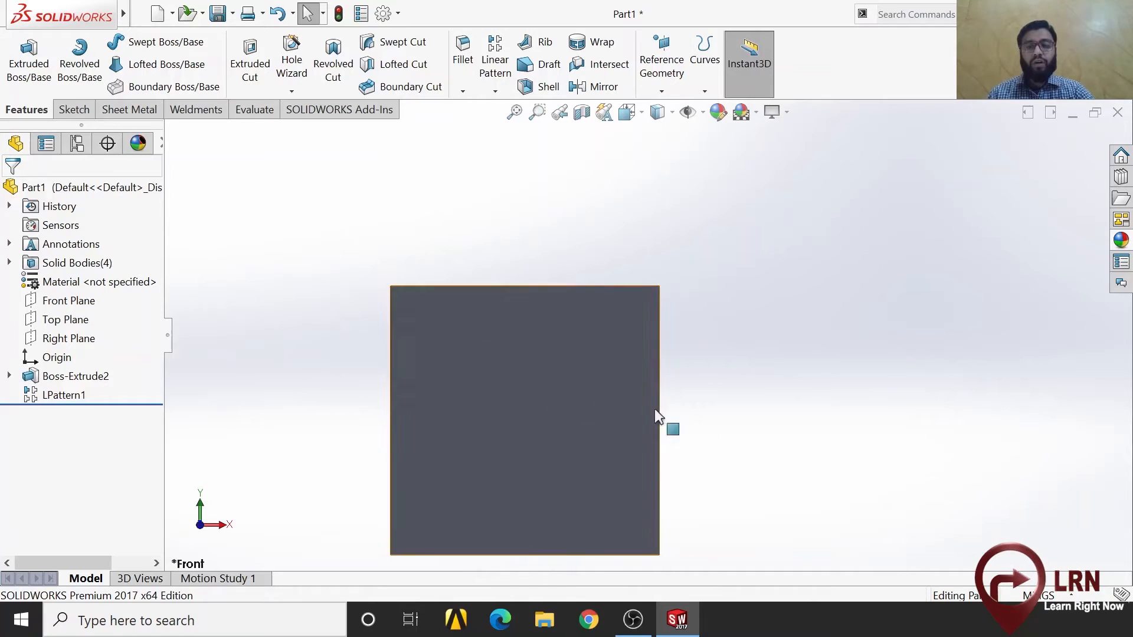
scroll(673, 408, "up", 2)
middle_click_drag(696, 390, 708, 427)
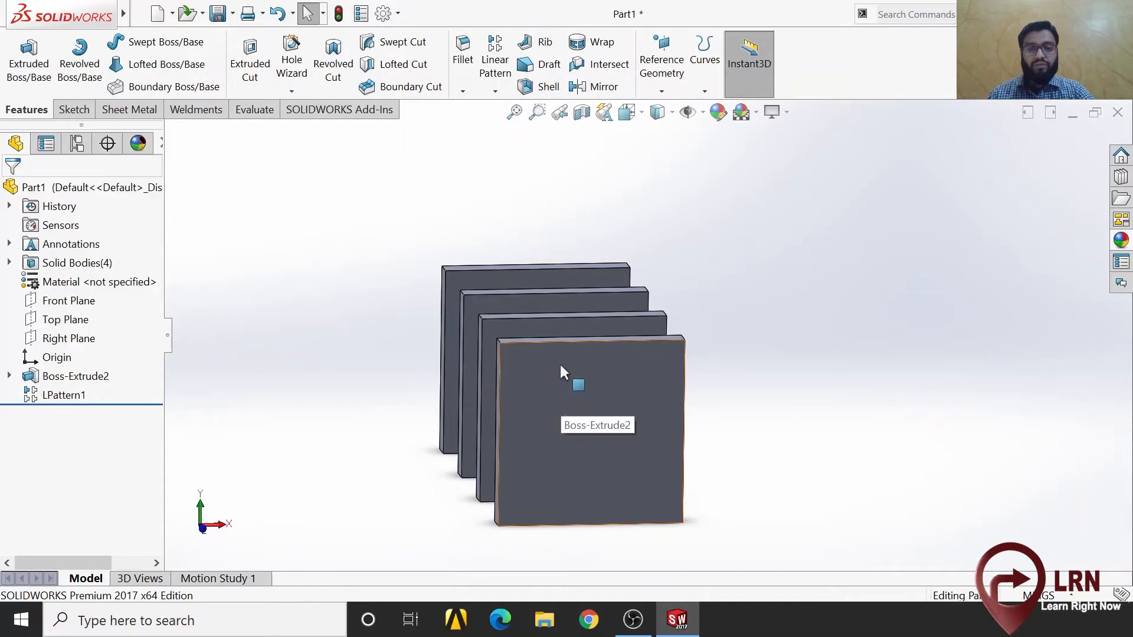
Sketch a horizontal straight slot about 19 mm between centres and 9 mm wide near the upper-left corner of the front plate's outer face.
scroll(559, 369, "down", 1)
left_click(544, 372)
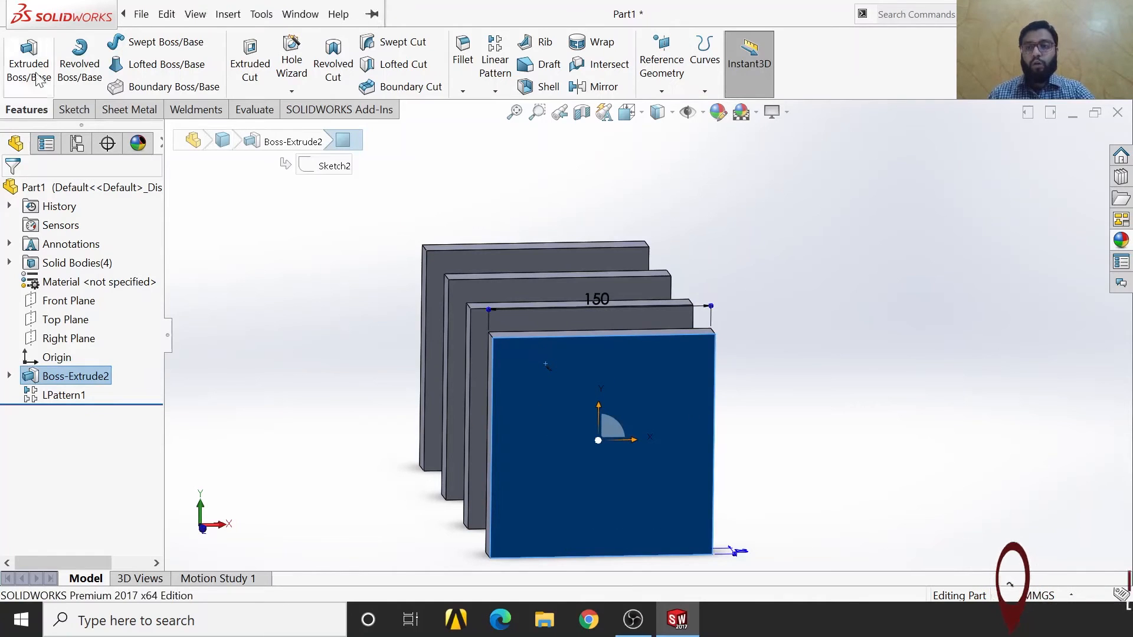
left_click(74, 109)
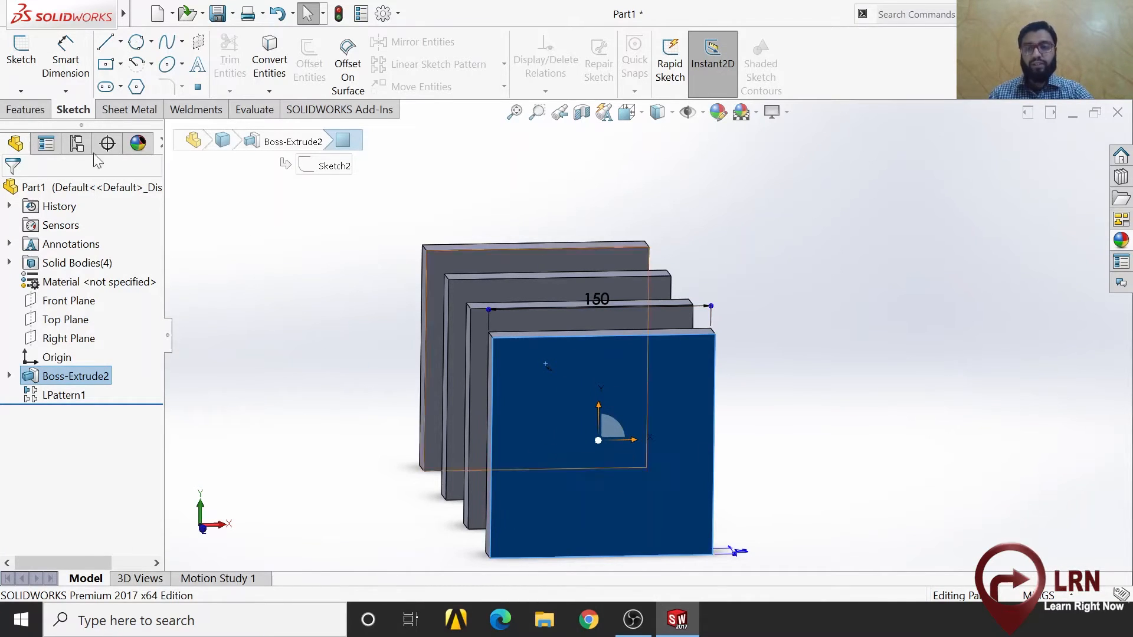
left_click(21, 65)
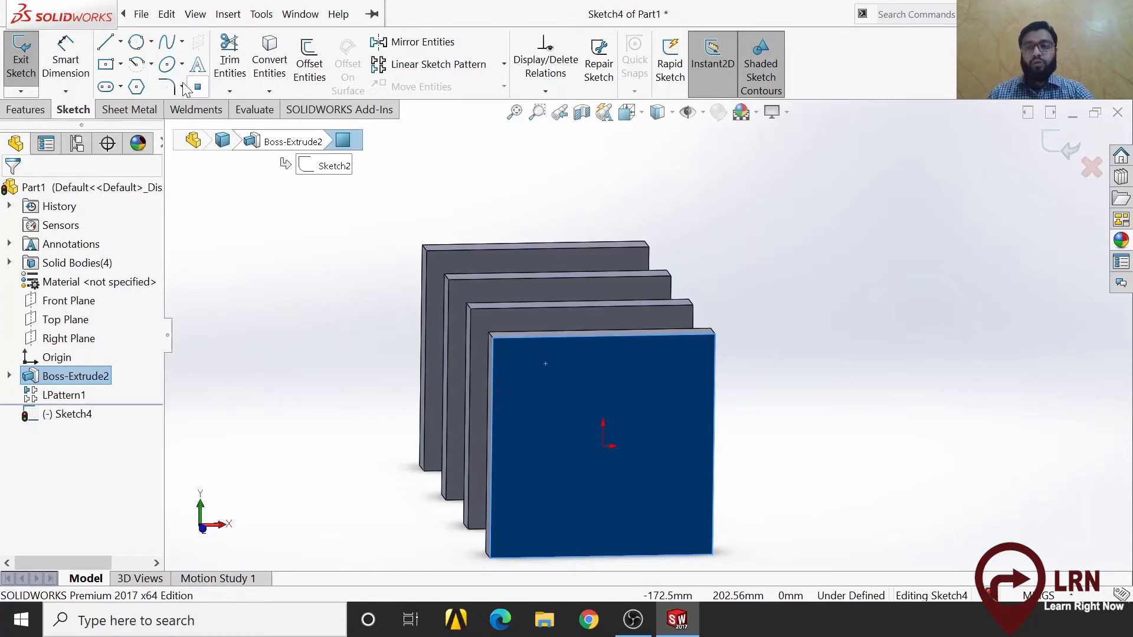
left_click(103, 87)
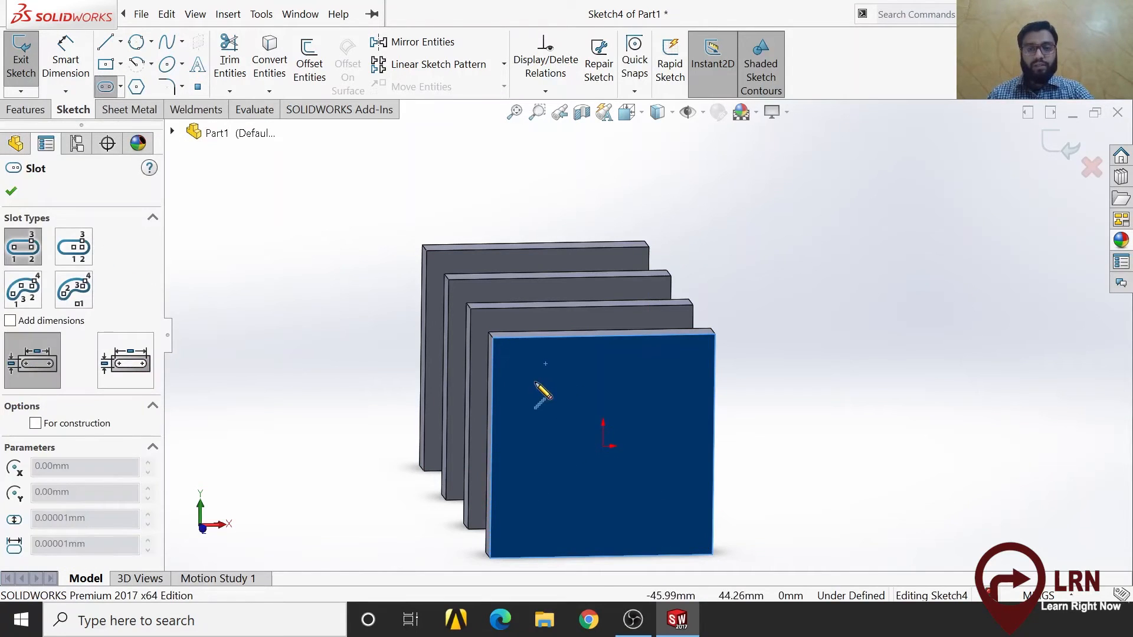
left_click(536, 383)
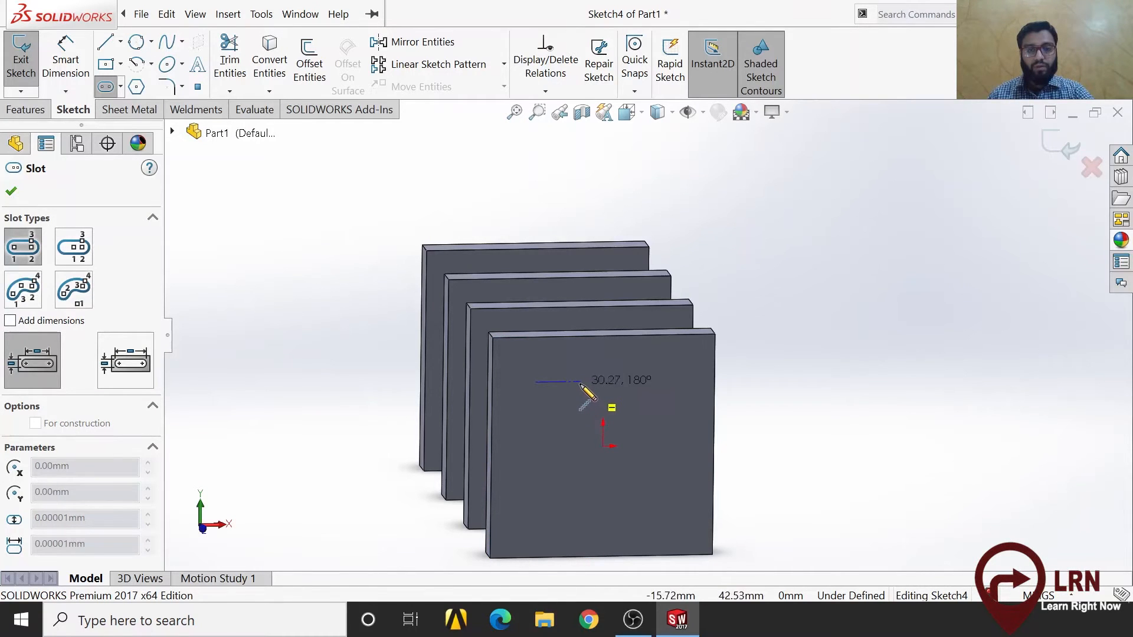
scroll(576, 383, "down", 5)
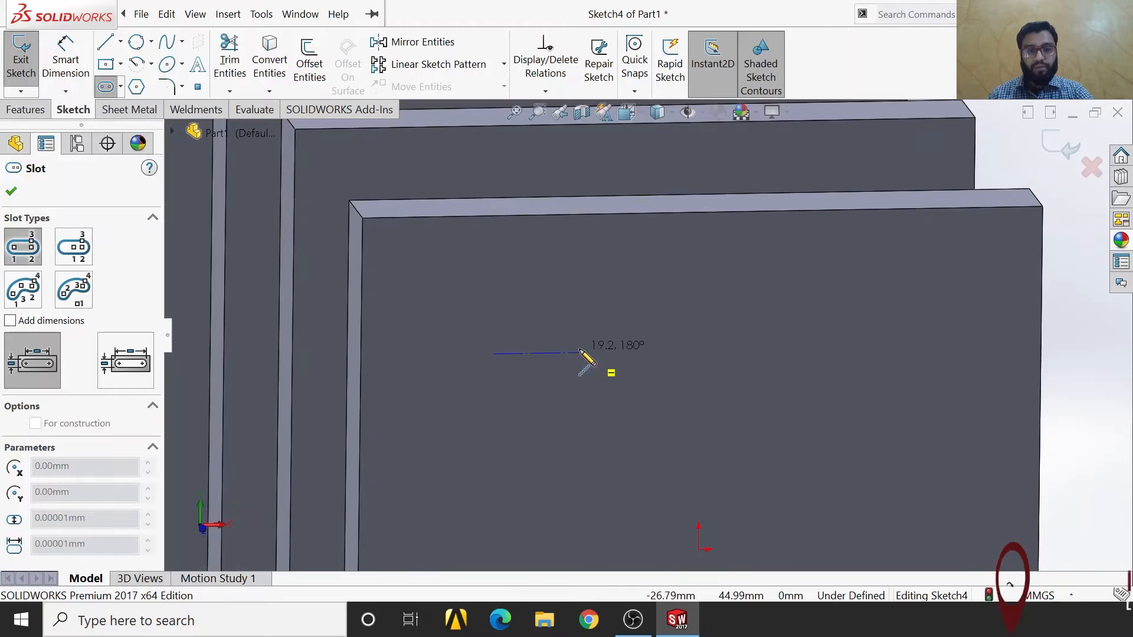
left_click(580, 353)
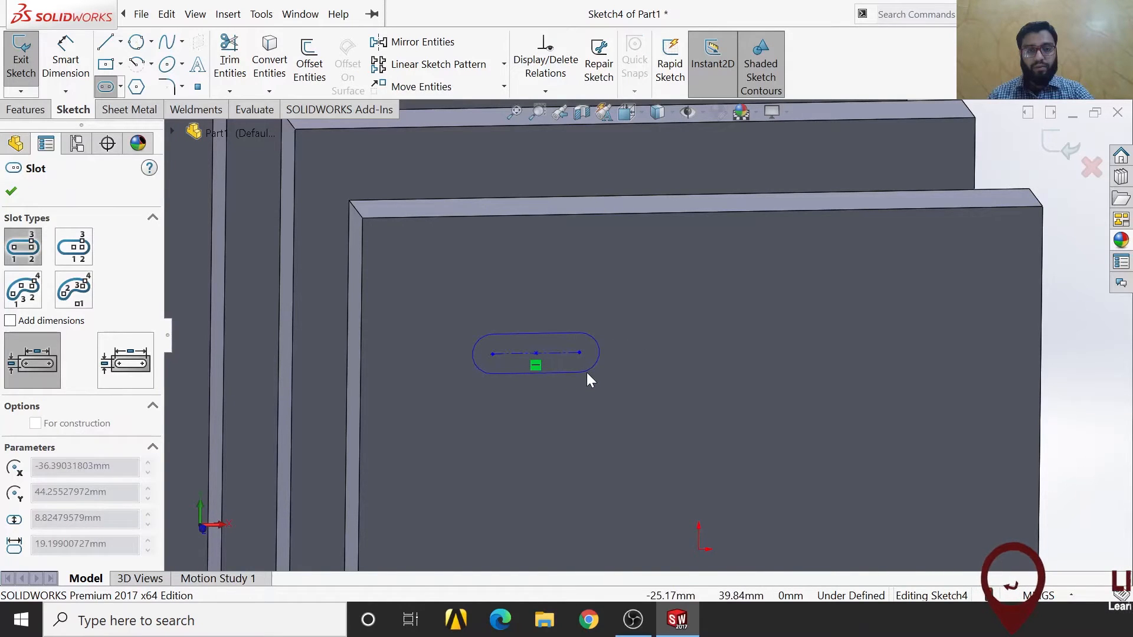
left_click(587, 373)
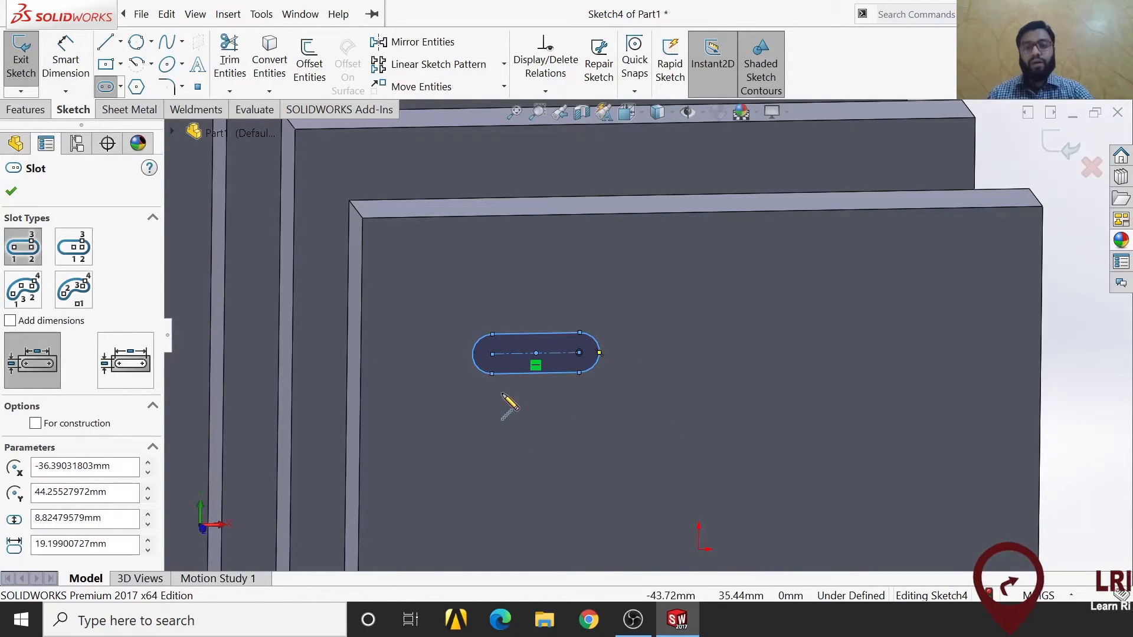
scroll(556, 358, "up", 5)
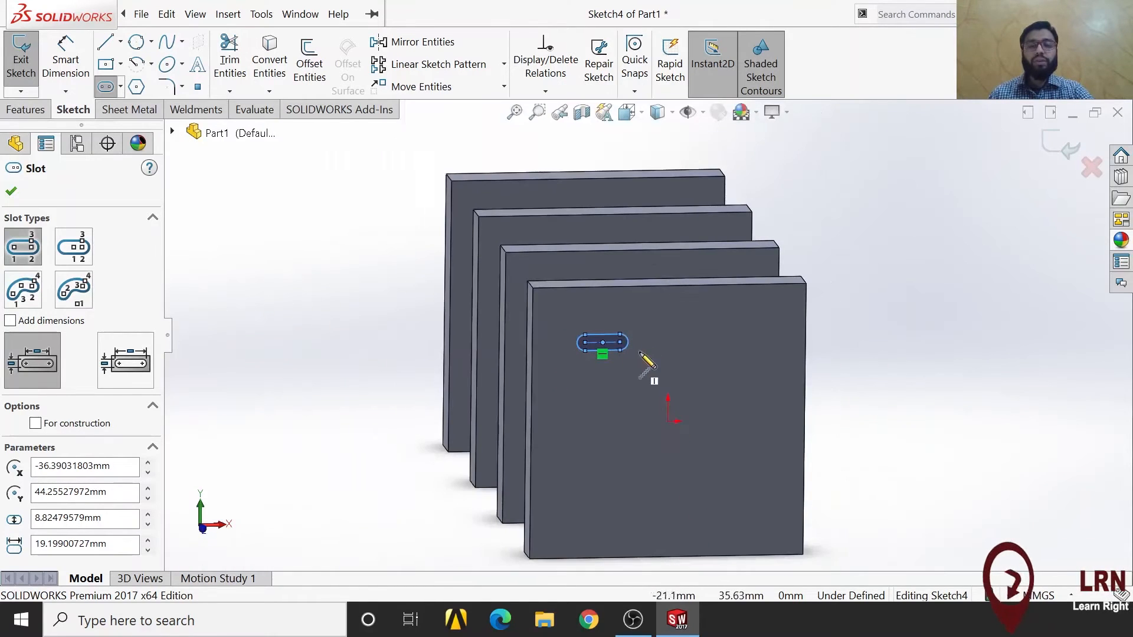
key("Escape")
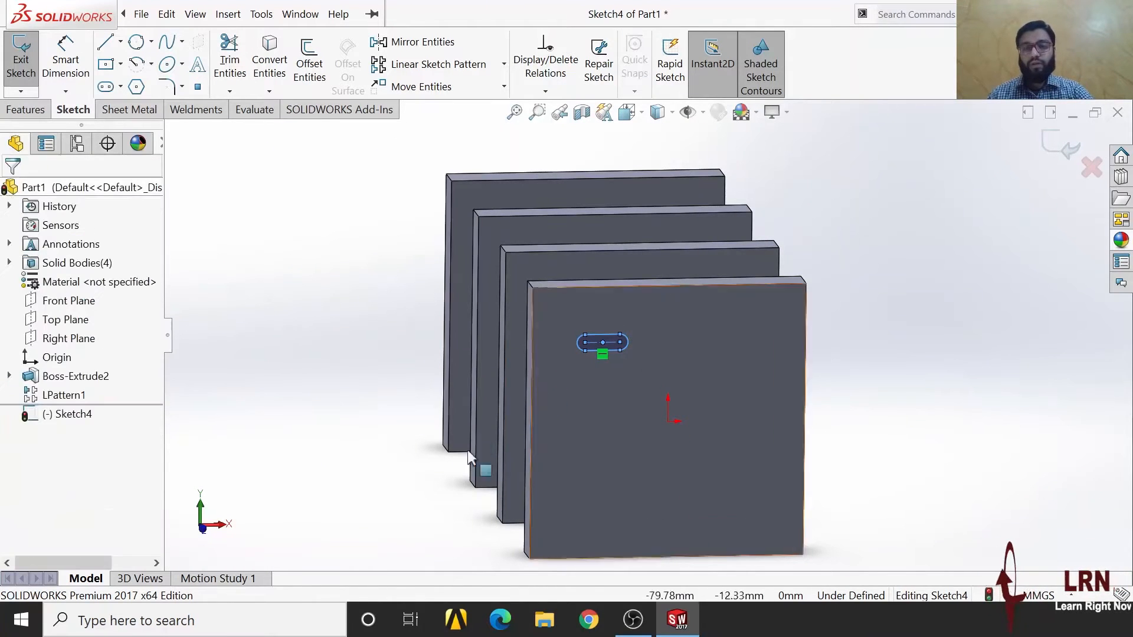
Cut the slot profile with a blind Extruded Cut 125 mm deep, through the front plate and the one behind it.
left_click(23, 111)
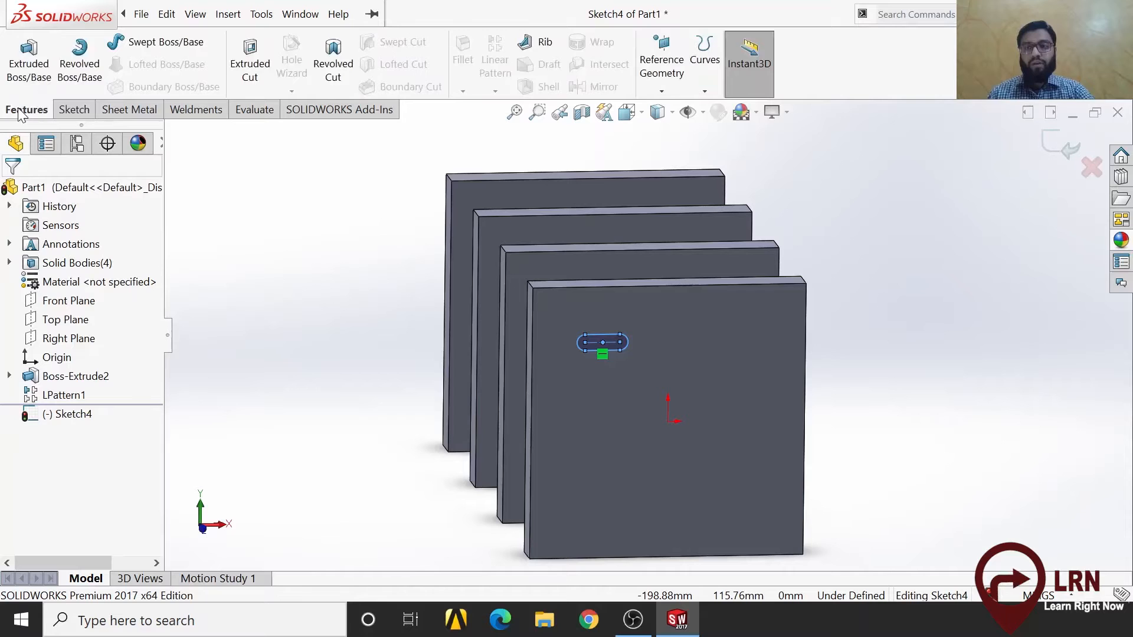
left_click(263, 84)
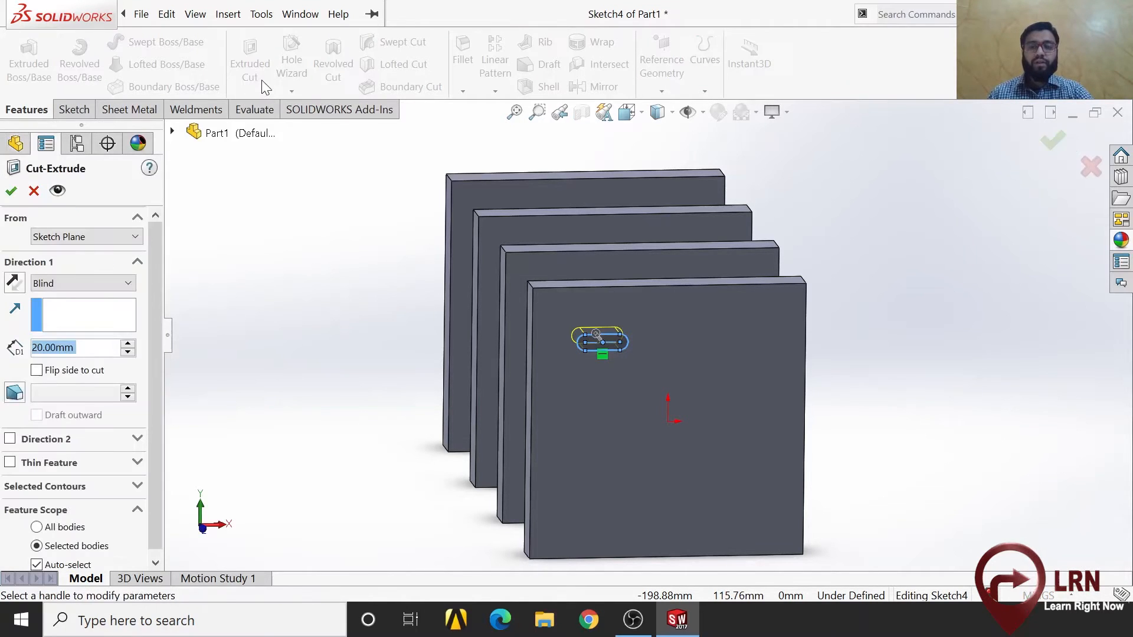
middle_click_drag(471, 490, 570, 517)
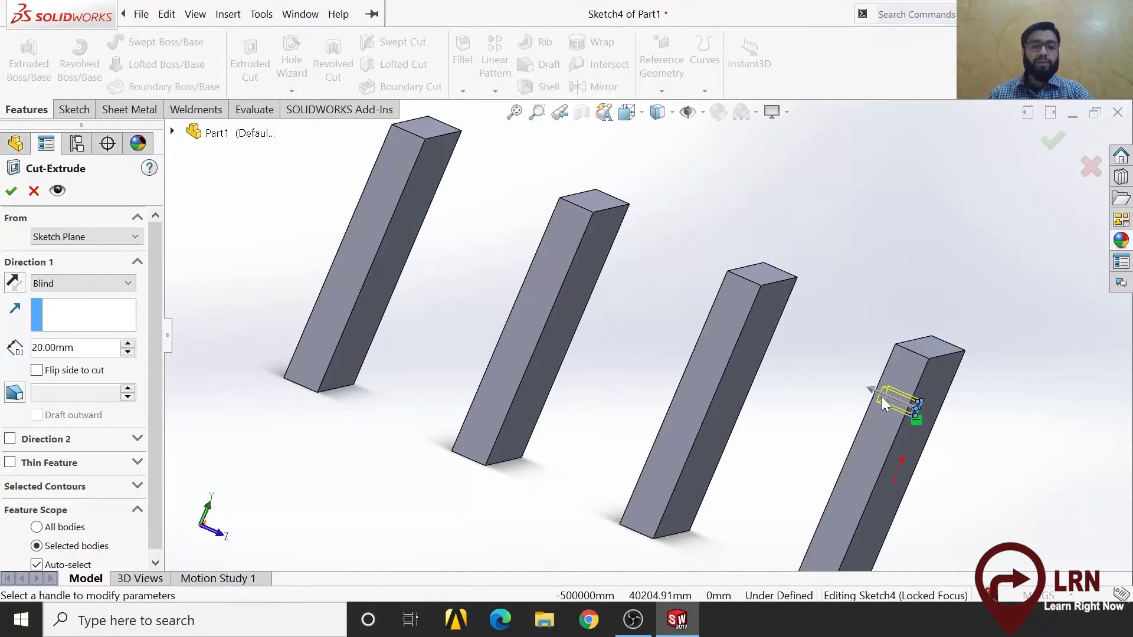
middle_click_drag(851, 387, 840, 462)
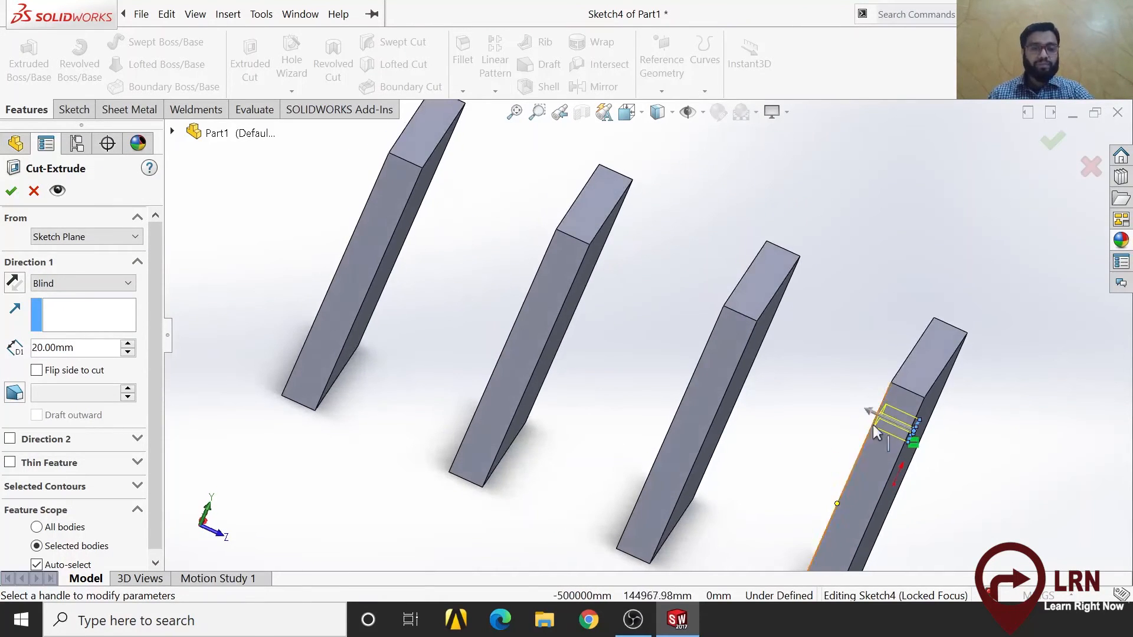
mouse_move(871, 412)
left_mouse_down()
mouse_move(678, 319)
mouse_move(349, 217)
mouse_move(673, 314)
mouse_move(779, 367)
mouse_move(702, 347)
mouse_move(885, 417)
left_mouse_up()
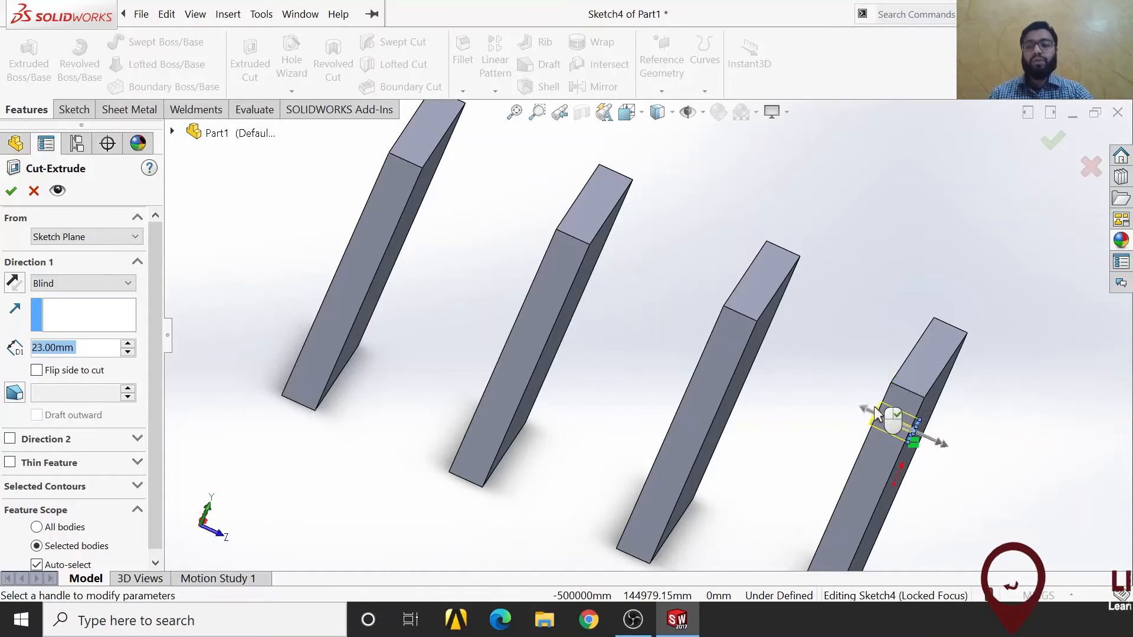
scroll(901, 479, "up", 2)
scroll(845, 415, "down", 2)
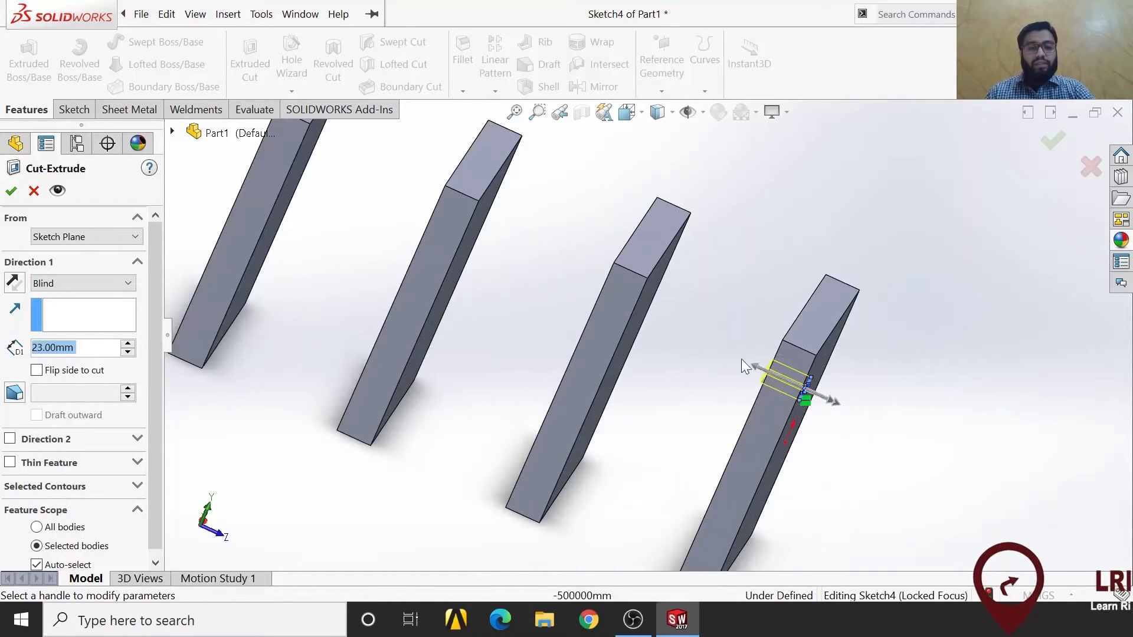
left_click_drag(758, 371, 581, 317)
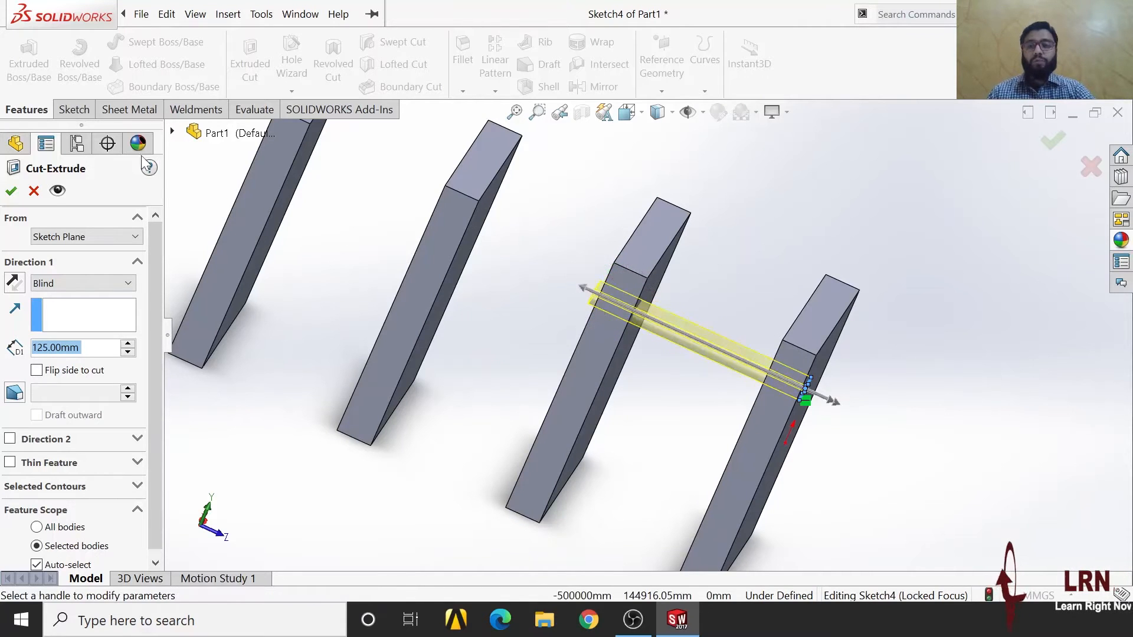
left_click(10, 192)
middle_click_drag(497, 491, 407, 245)
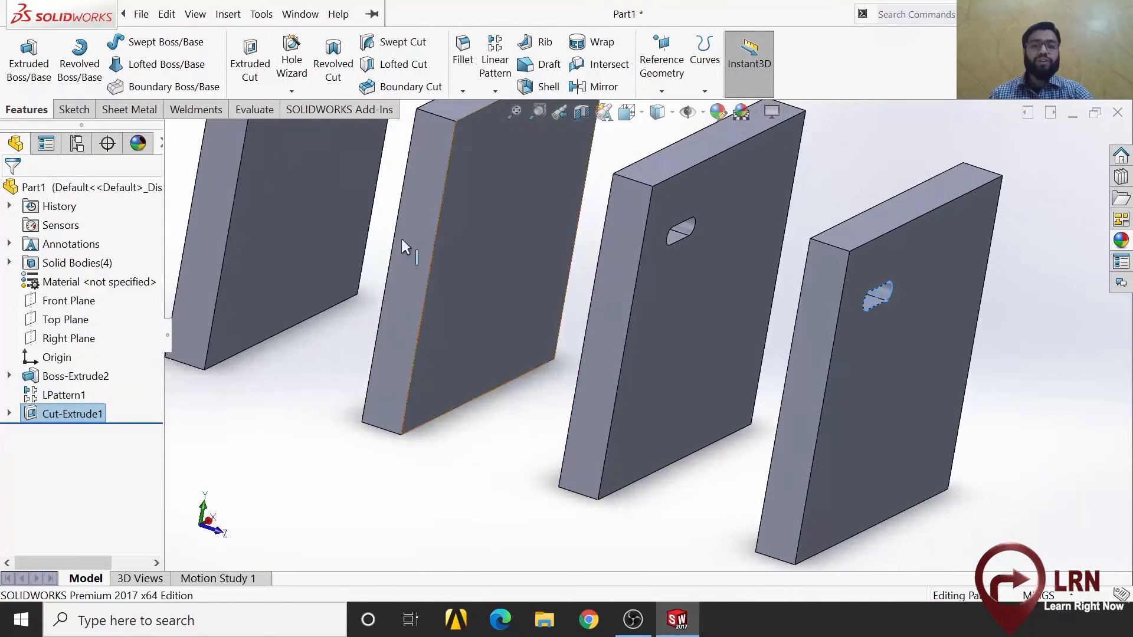
scroll(432, 218, "up", 2)
scroll(590, 208, "down", 3)
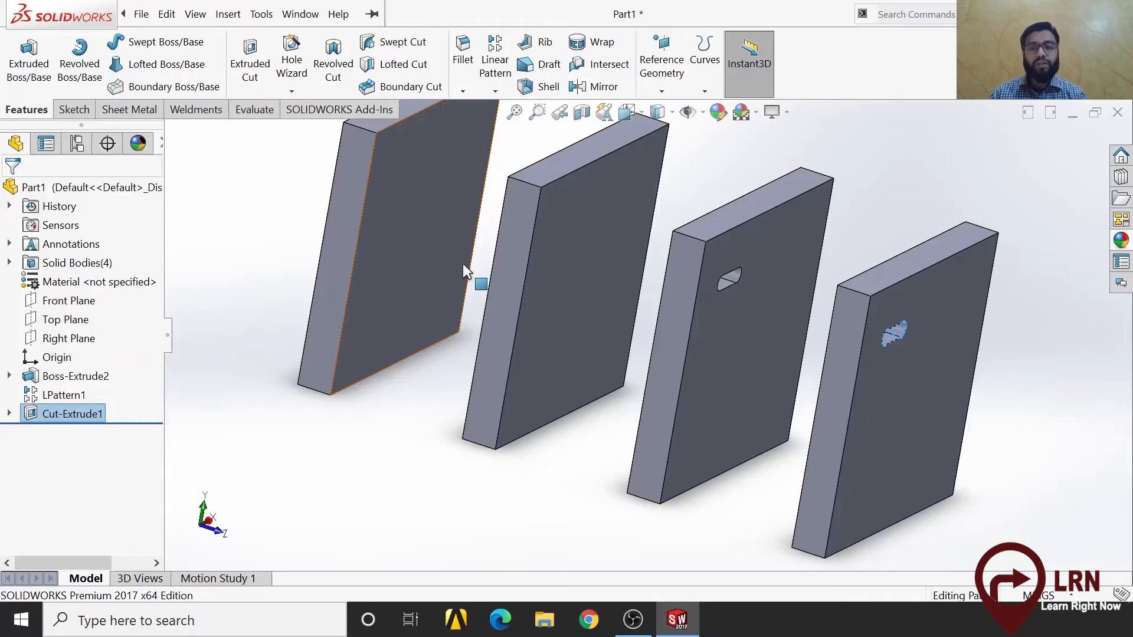
Sketch a center rectangle about 40 by 28 mm on the upper part of the third plate's front face.
middle_click_drag(745, 383, 760, 414)
left_click(610, 315)
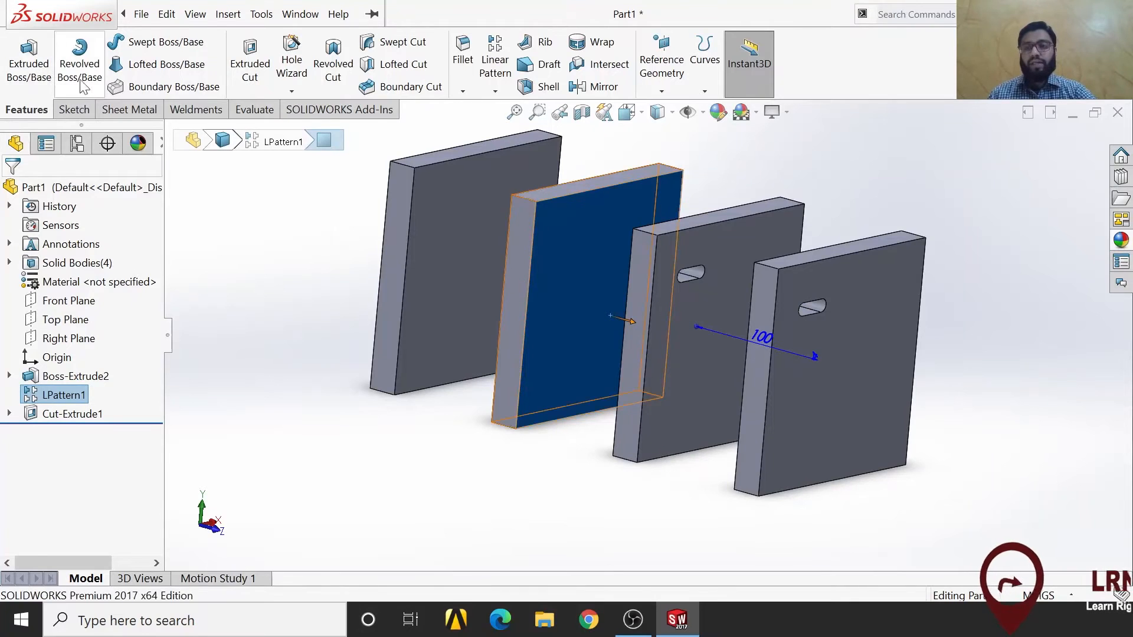
left_click(74, 110)
left_click(21, 59)
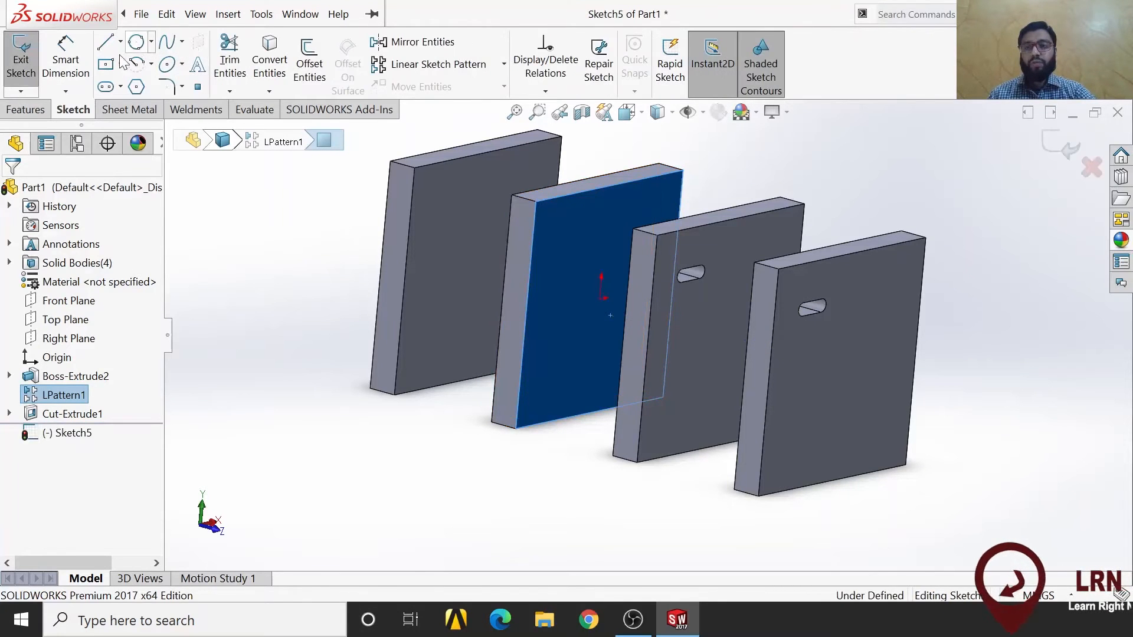
left_click(580, 239)
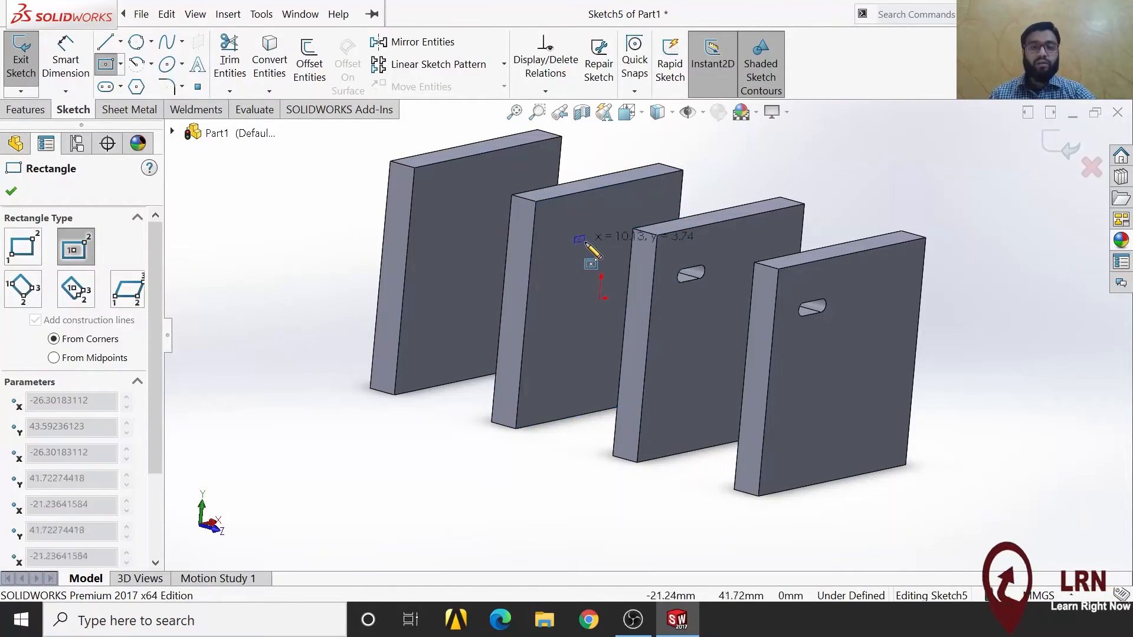
left_click(599, 257)
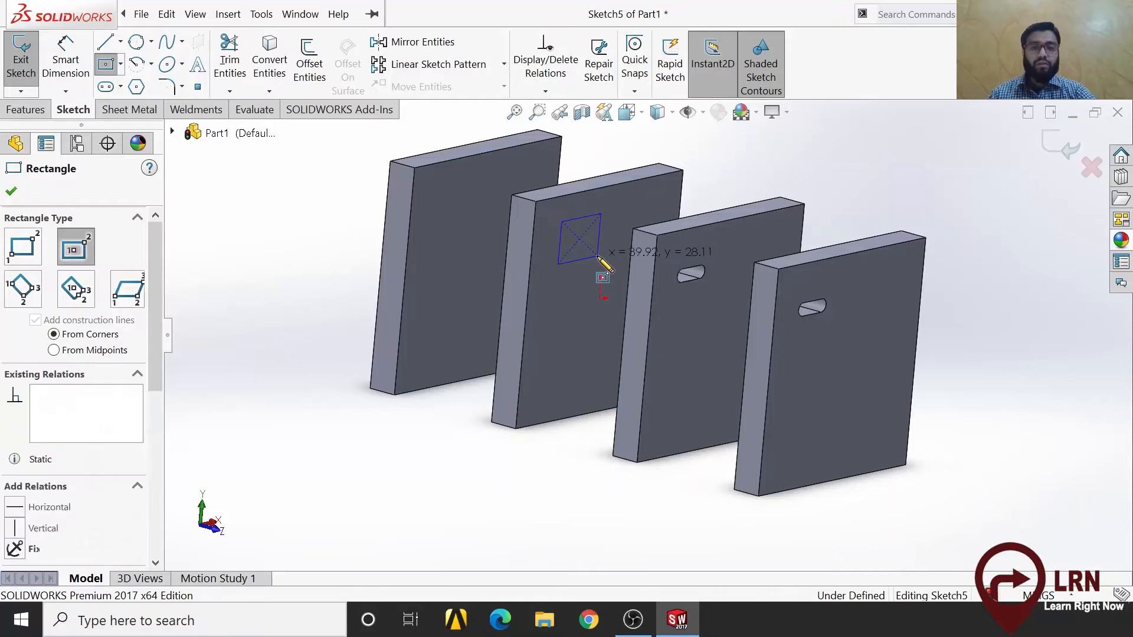
left_click(11, 190)
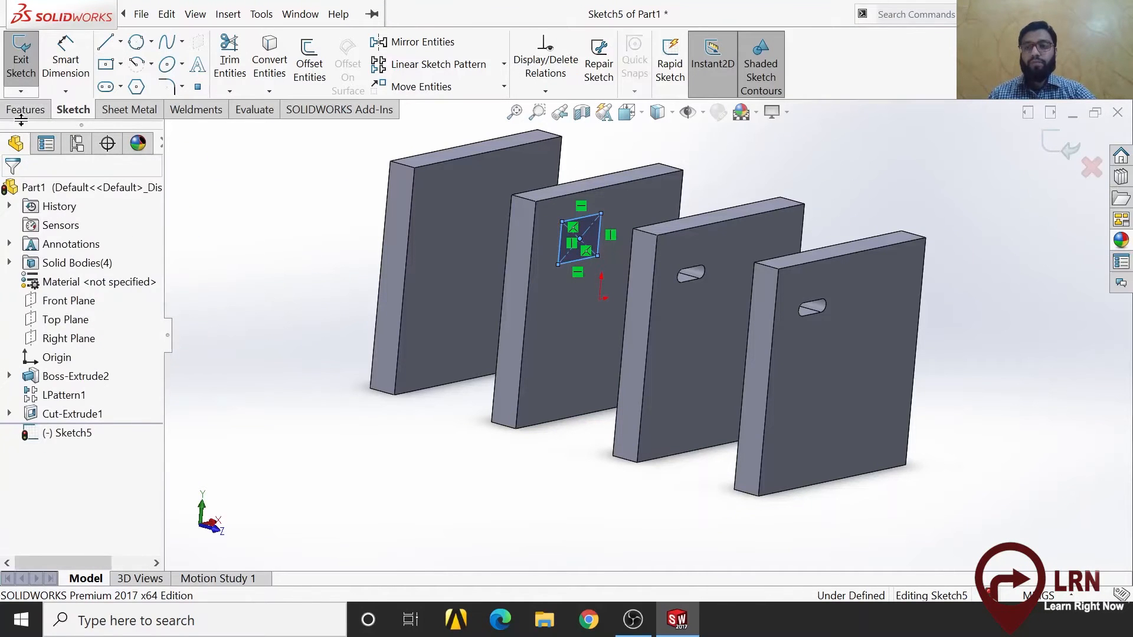
Cut the rectangle with a blind Extruded Cut 125 mm deep, through the third plate and the rearmost plate.
left_click(23, 111)
left_click(250, 62)
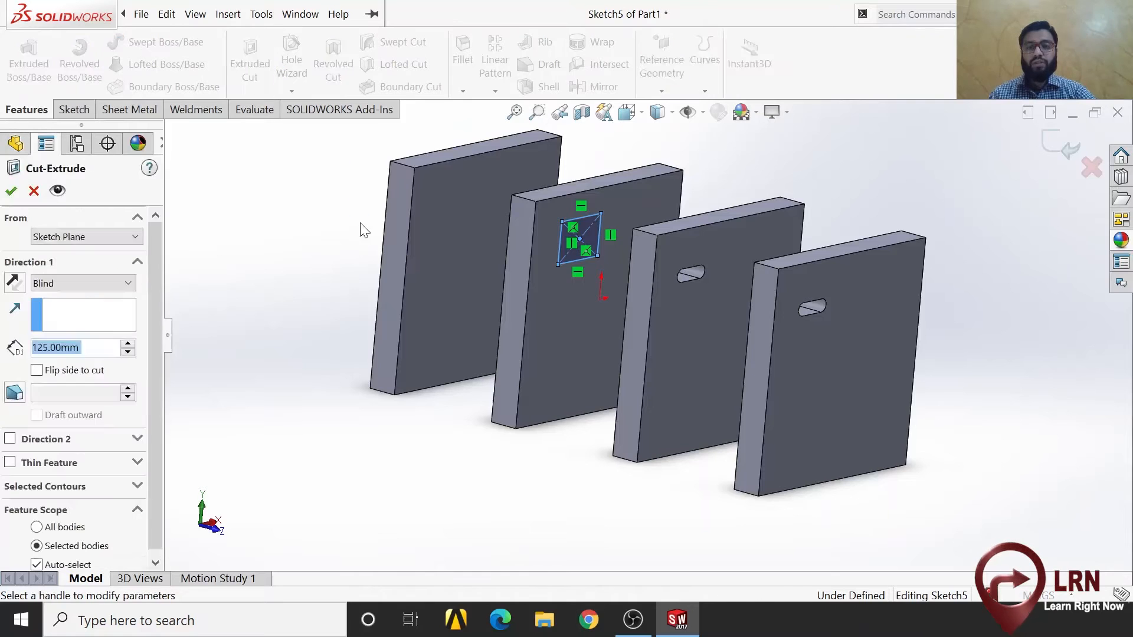
middle_click_drag(410, 338, 481, 383)
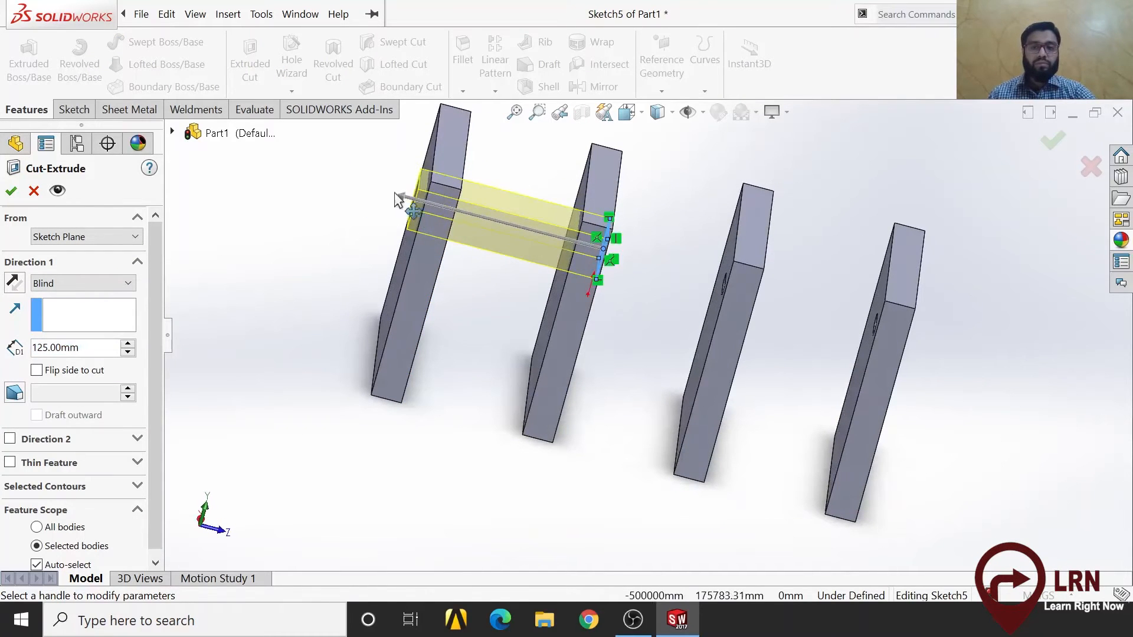
mouse_move(397, 197)
left_mouse_down()
mouse_move(699, 249)
mouse_move(919, 303)
mouse_move(407, 259)
left_mouse_up()
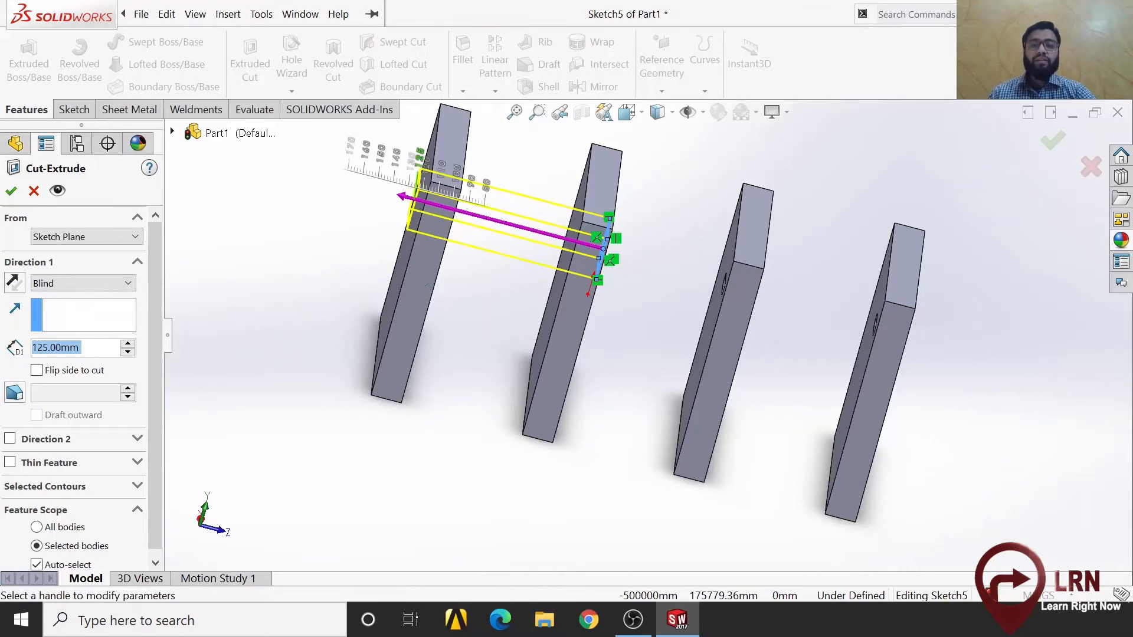
middle_click_drag(480, 328, 428, 304)
left_click(1052, 140)
middle_click_drag(533, 387, 569, 201)
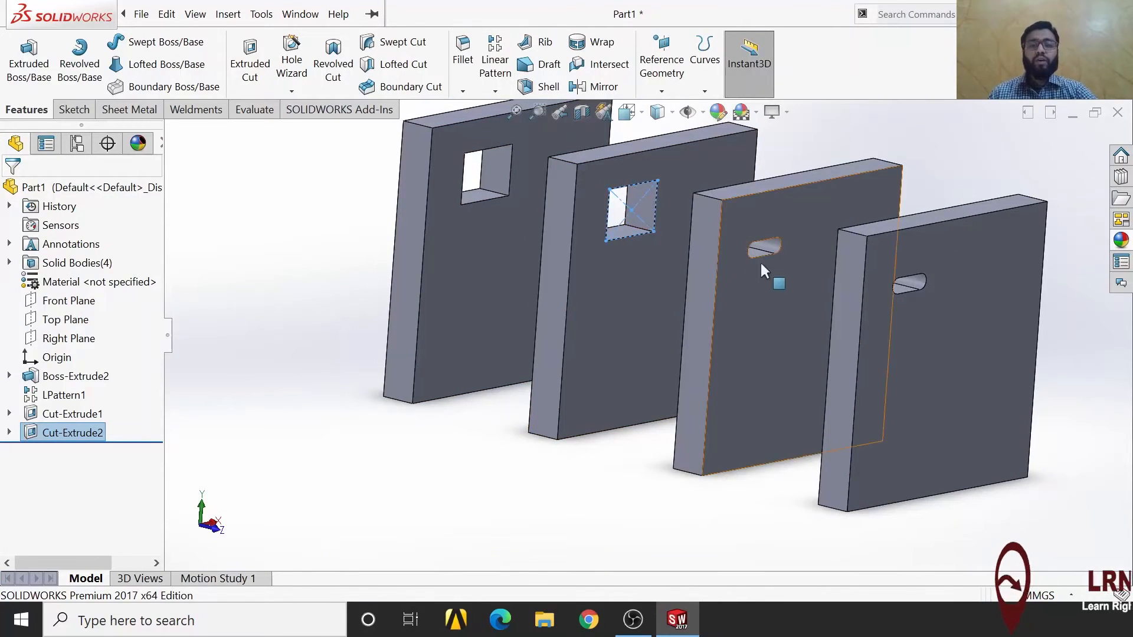
key("ctrl+1")
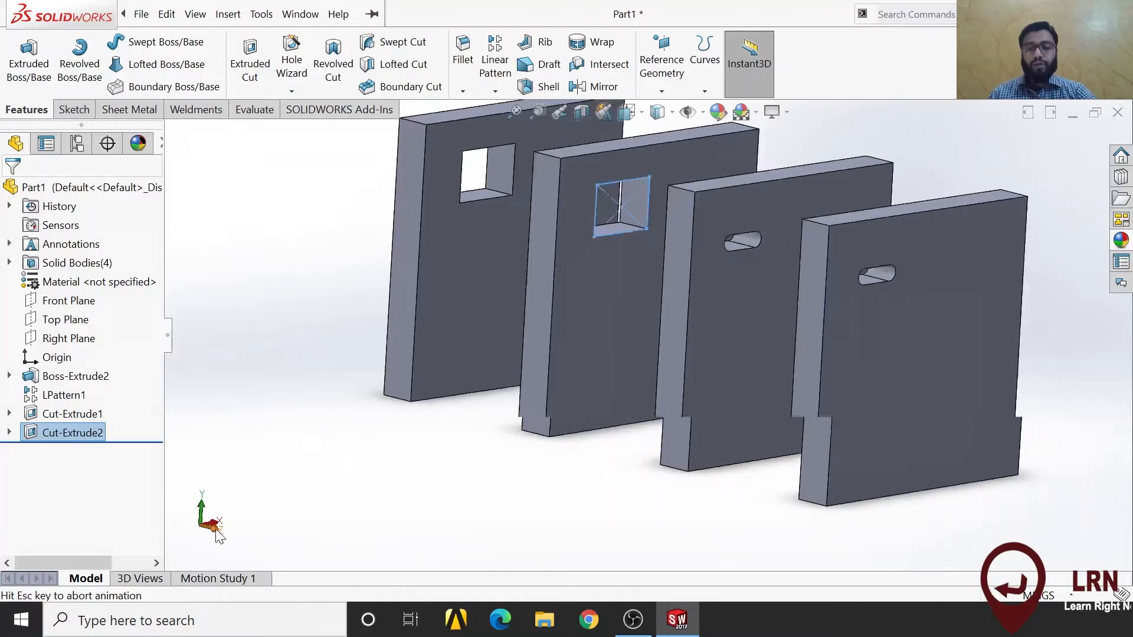
Sketch a perimeter circle about 42 mm in diameter through the origin, centred slightly below the middle of the front plate's outer face.
middle_click_drag(619, 386, 779, 380)
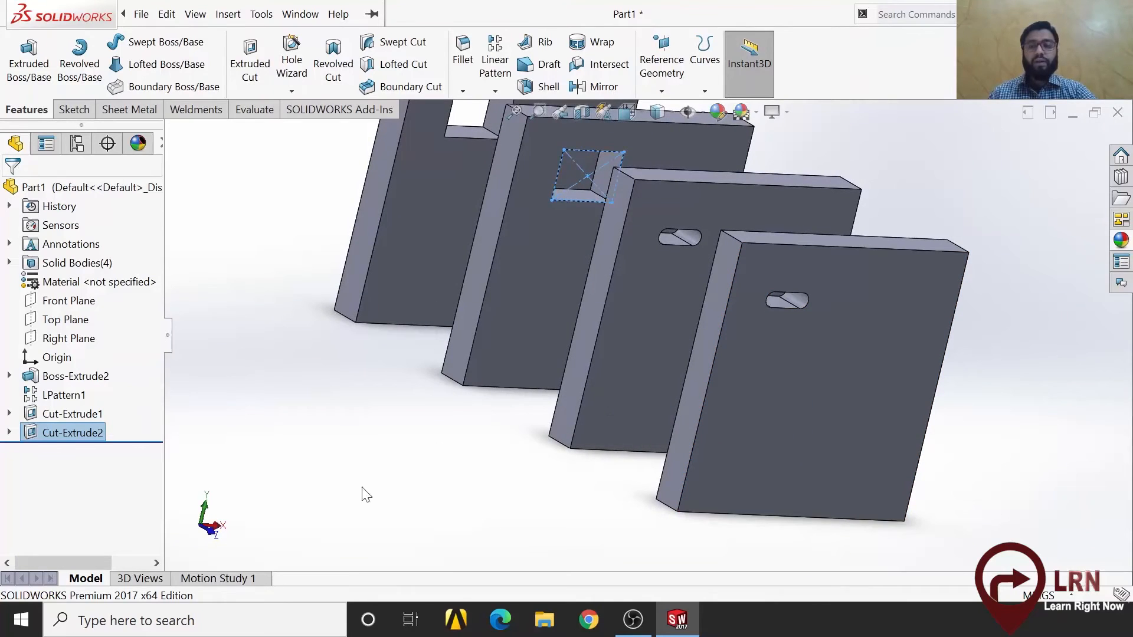
left_click(214, 532)
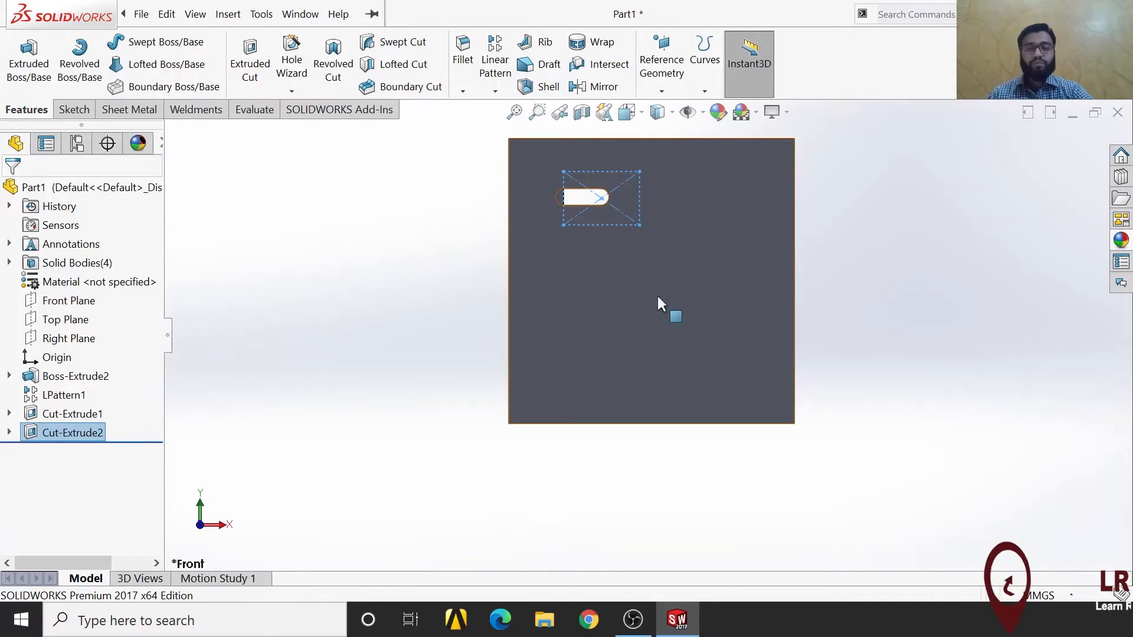
left_click(563, 267)
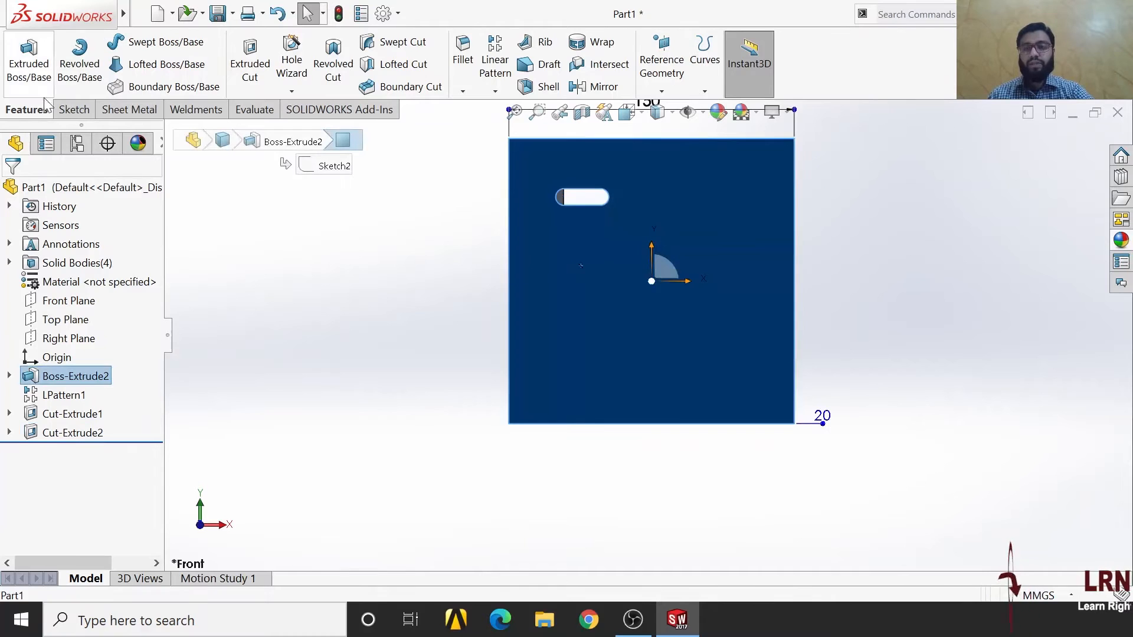
left_click(73, 109)
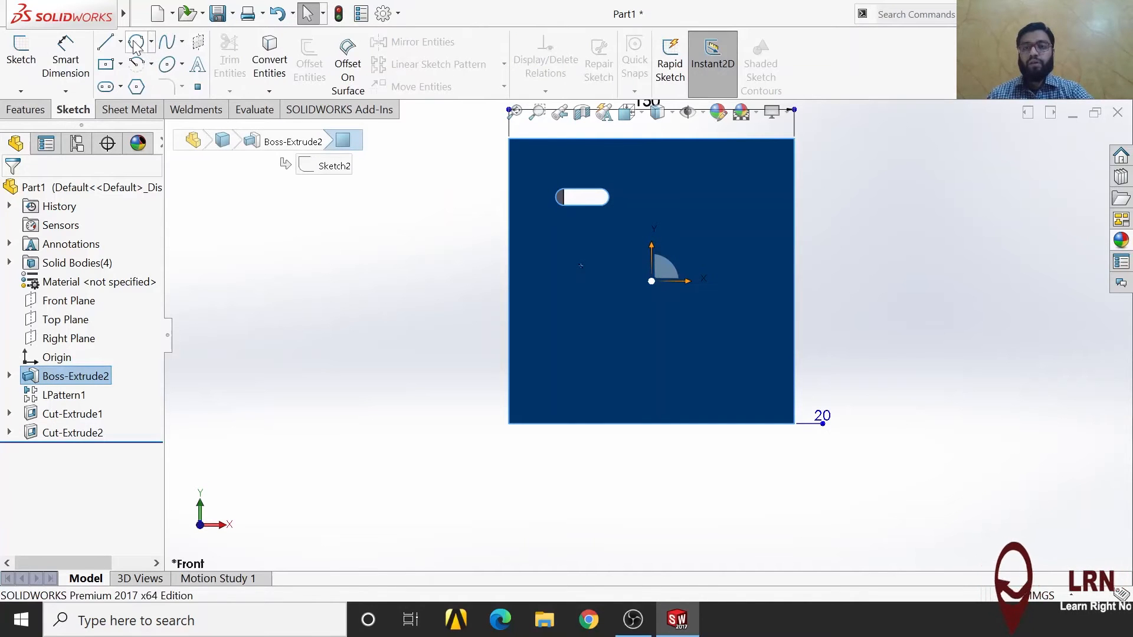
left_click(22, 52)
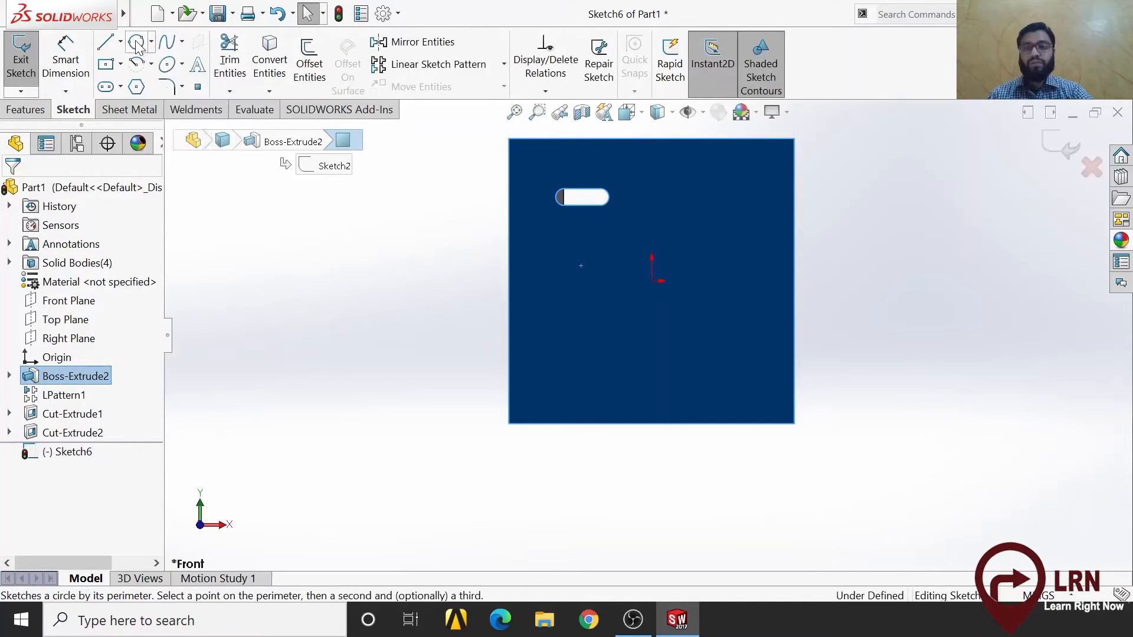
left_click(136, 43)
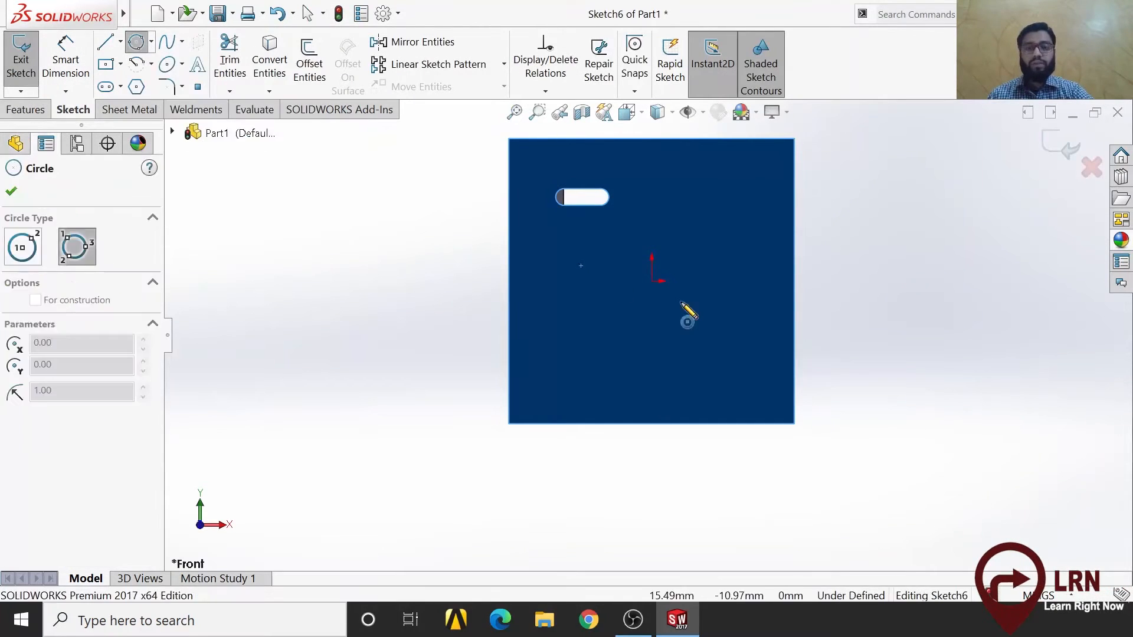
left_click(651, 281)
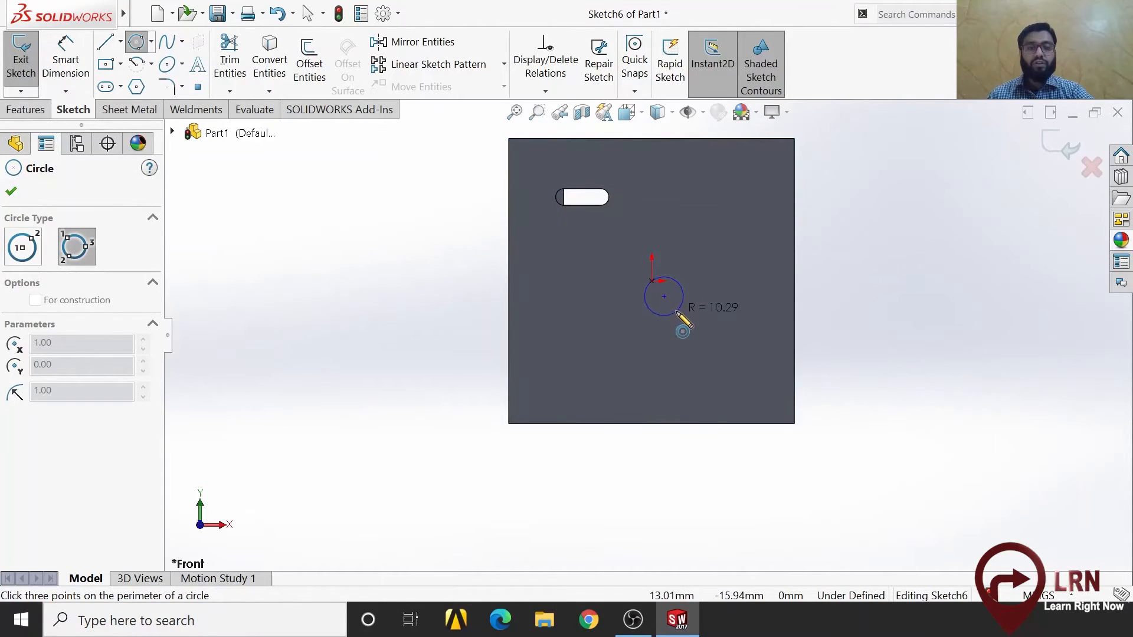
scroll(620, 361, "up", 1)
left_click(615, 345)
mouse_move(634, 371)
middle_mouse_down()
mouse_move(649, 385)
mouse_move(743, 379)
middle_mouse_up()
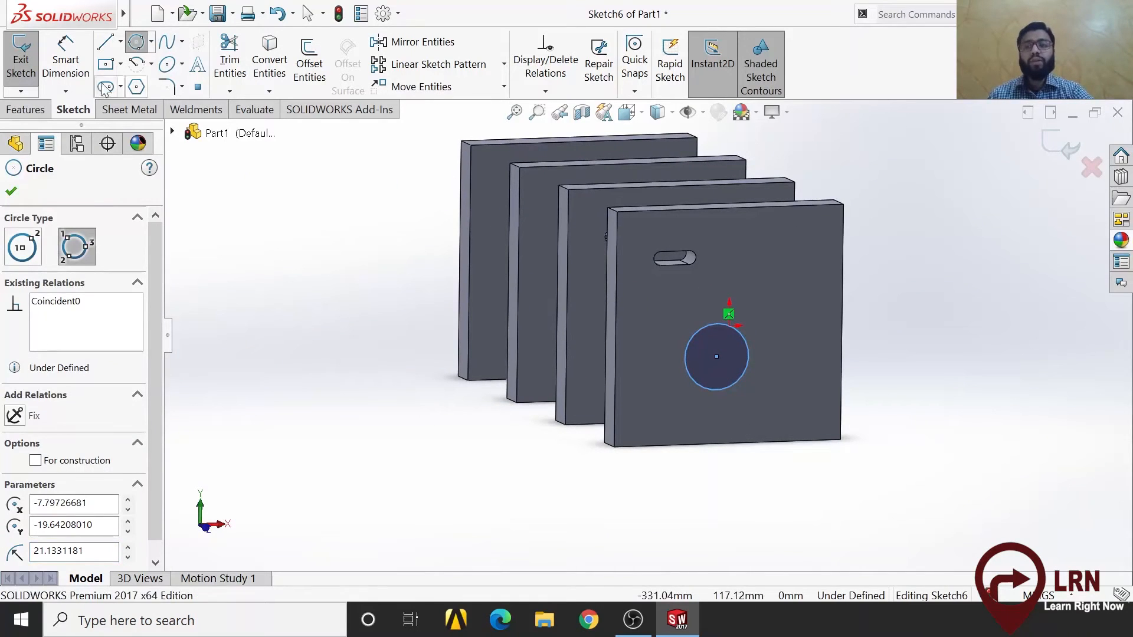
Dimension the circle's diameter, keeping its drawn size.
left_click(57, 77)
left_click(710, 386)
left_click(496, 470)
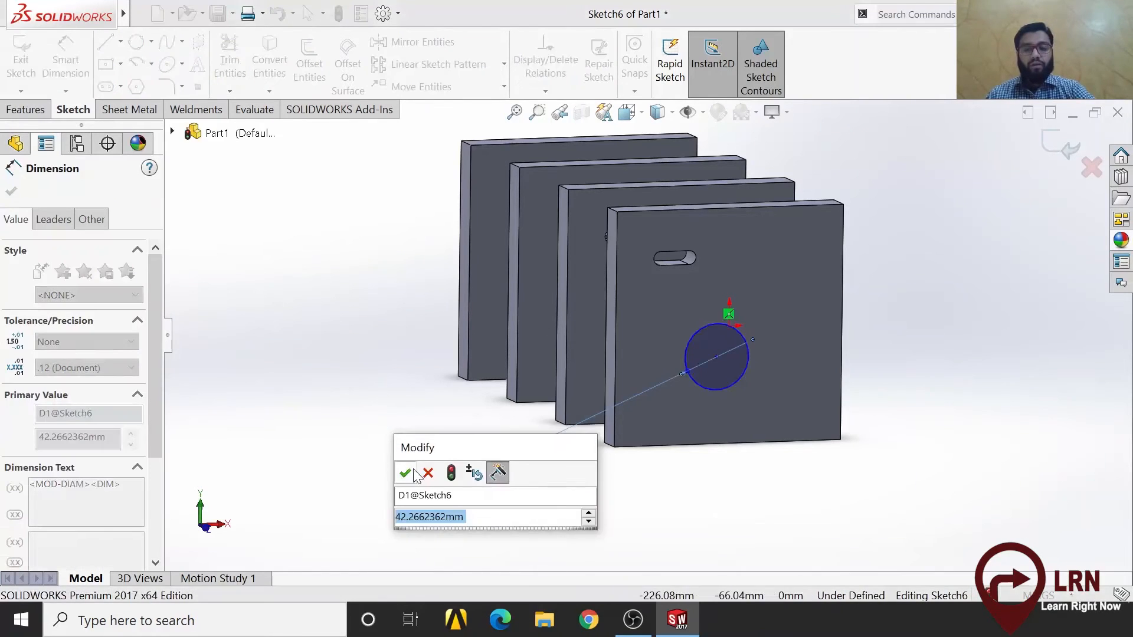
left_click(402, 470)
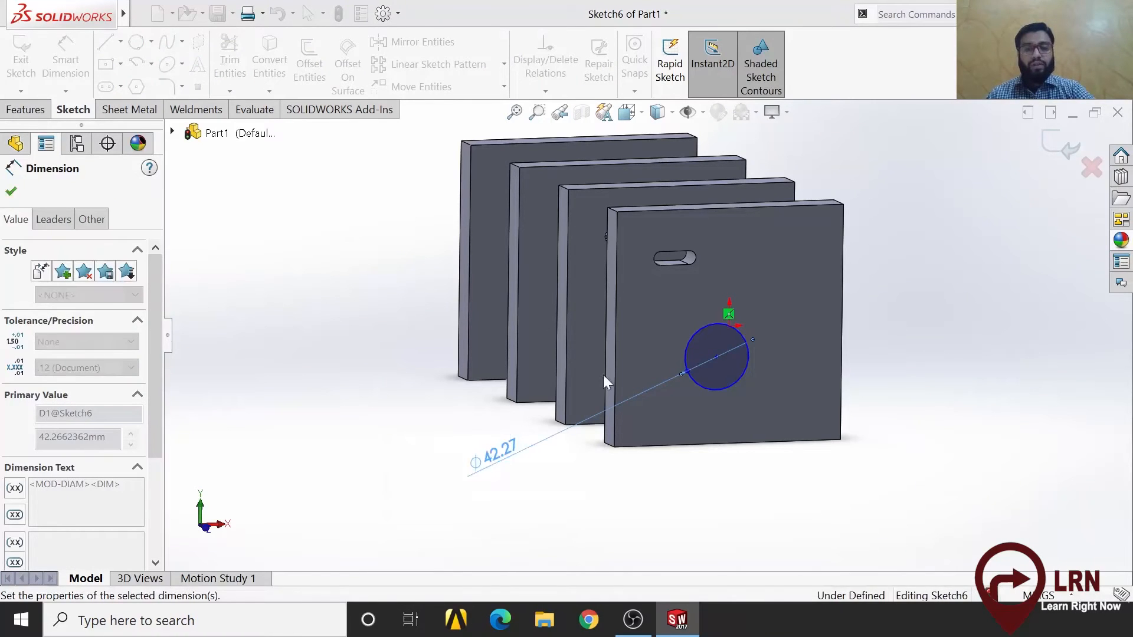
Cut the circle with a blind Extruded Cut 61 mm deep, through the front plate only.
left_click(48, 105)
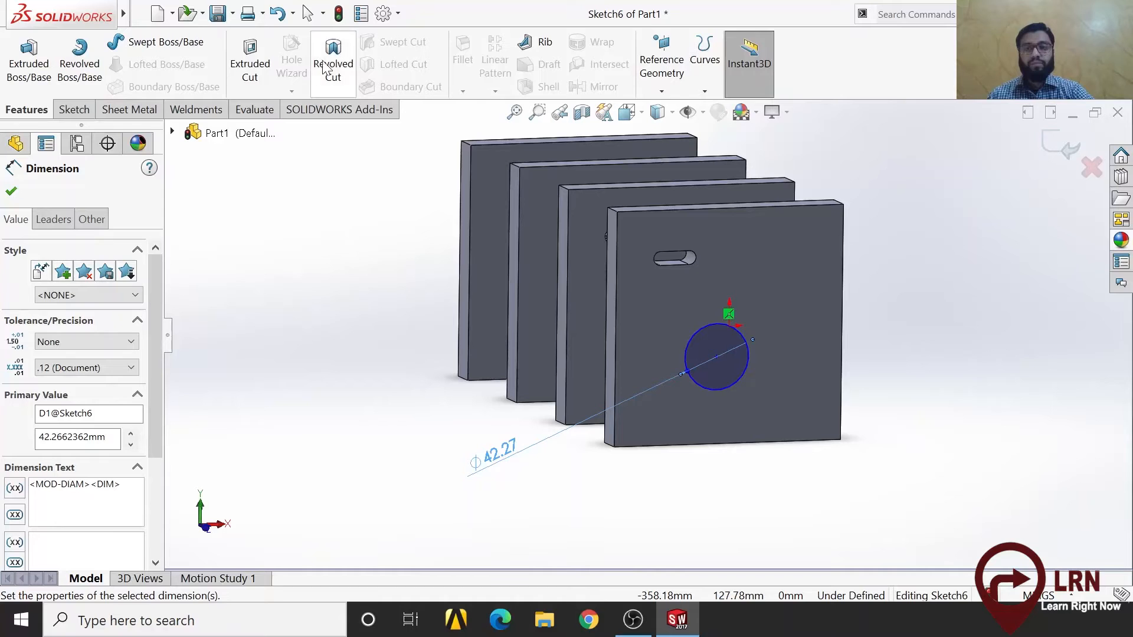
left_click(251, 62)
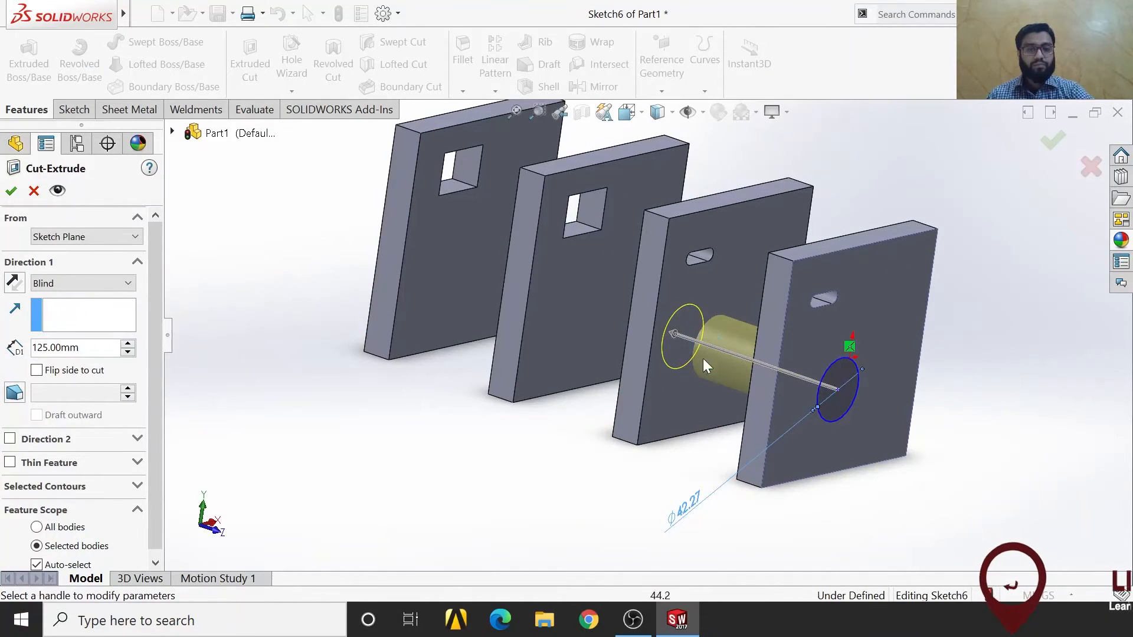
left_click(672, 333)
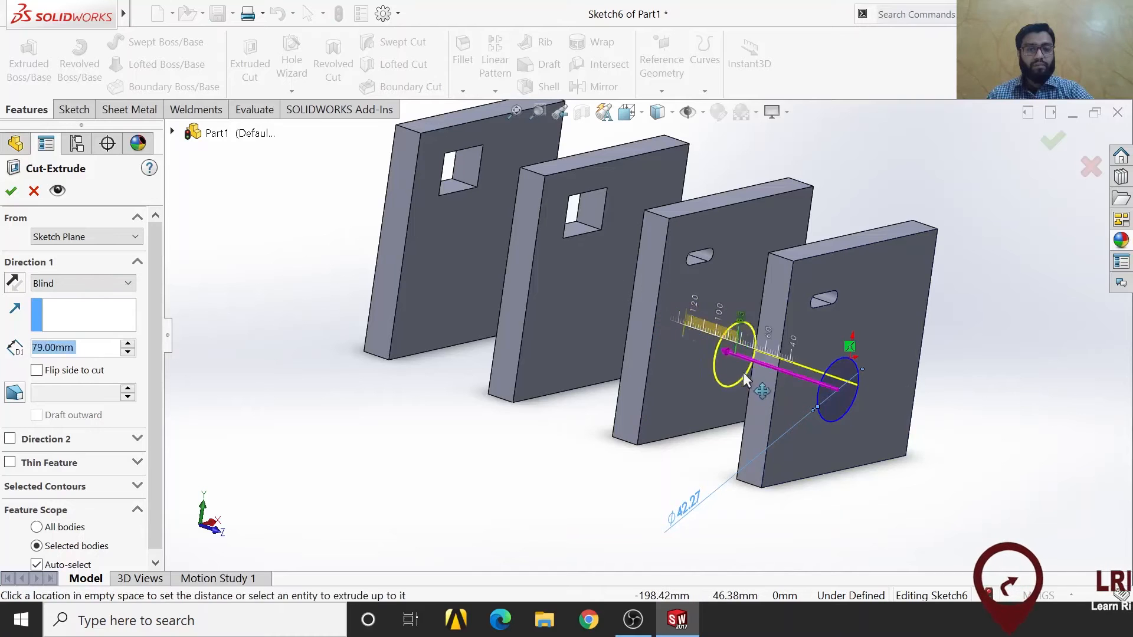
left_click(760, 384)
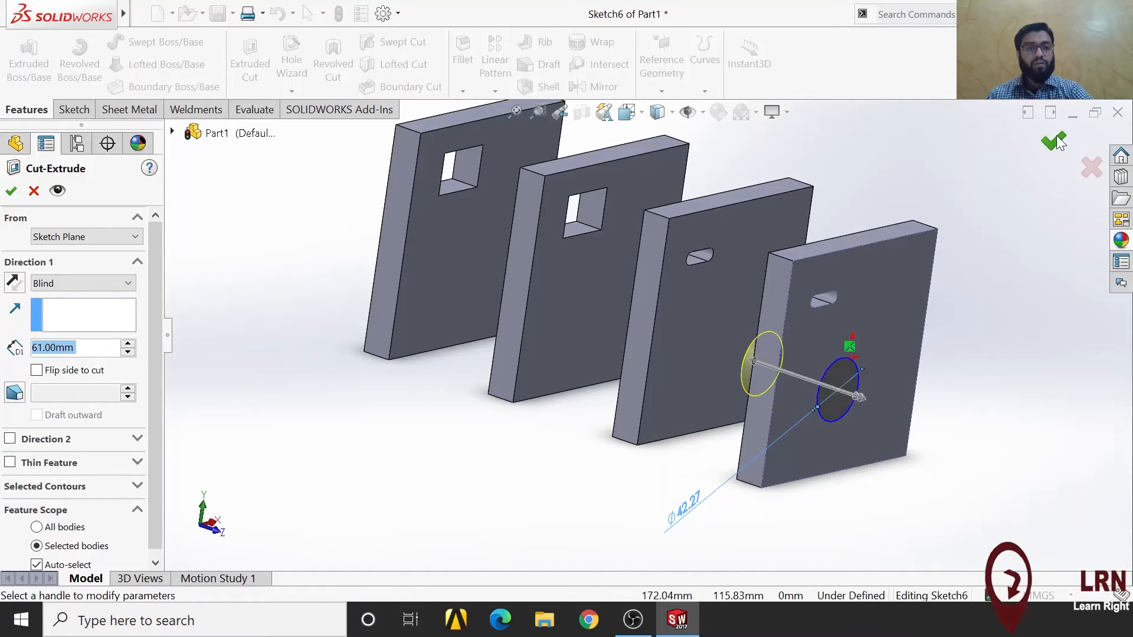
key("Return")
scroll(734, 437, "up", 1)
middle_click_drag(734, 438, 767, 467)
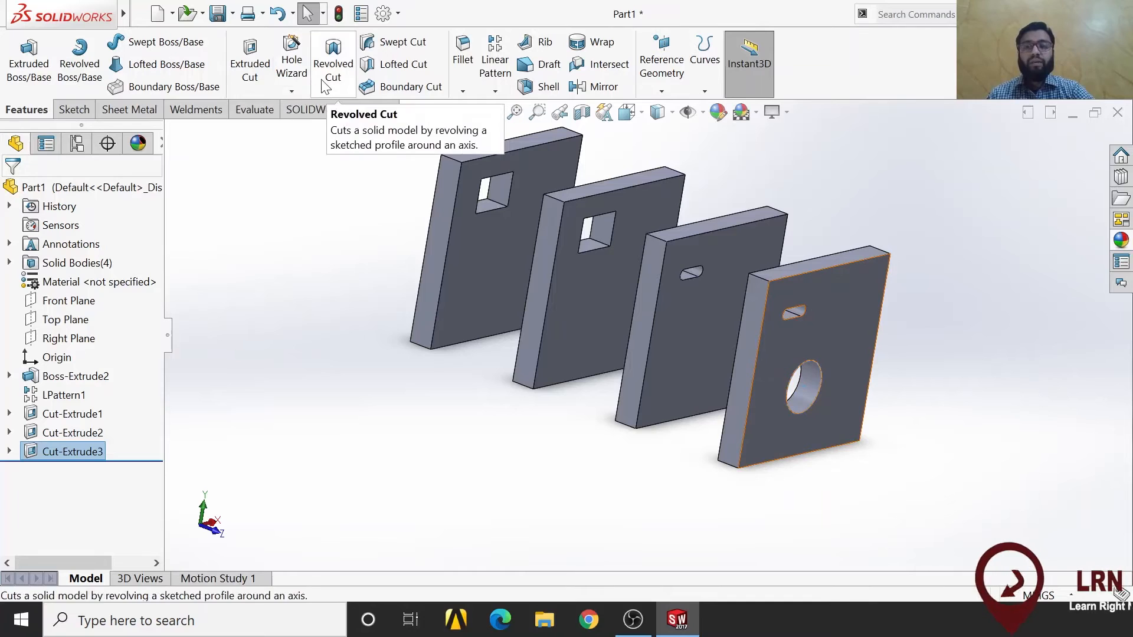
left_click(297, 92)
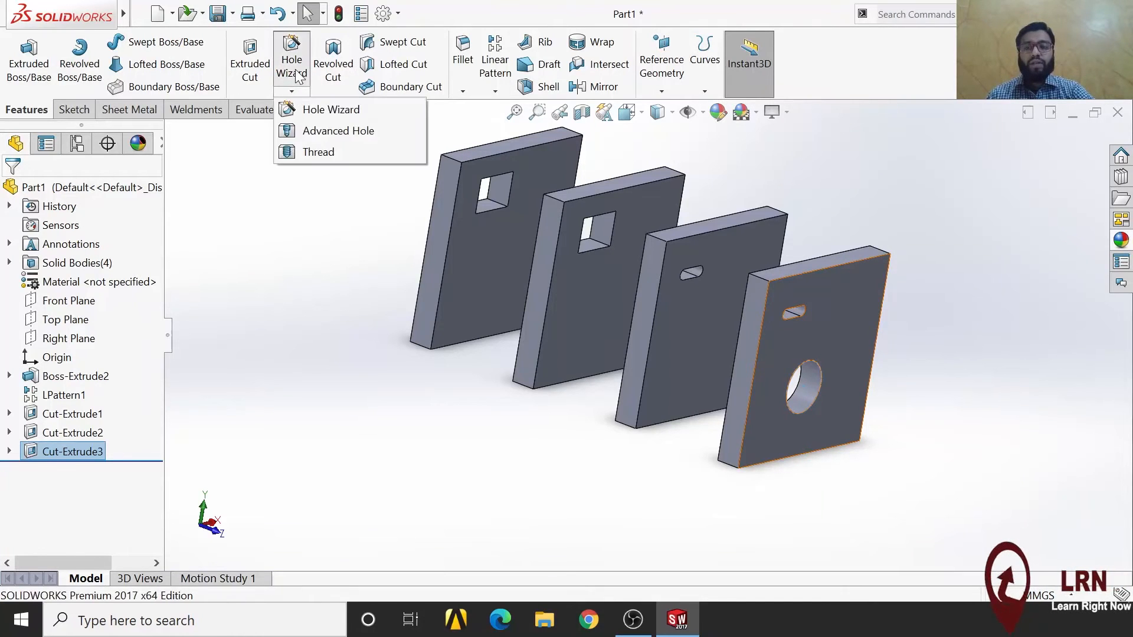
left_click(384, 245)
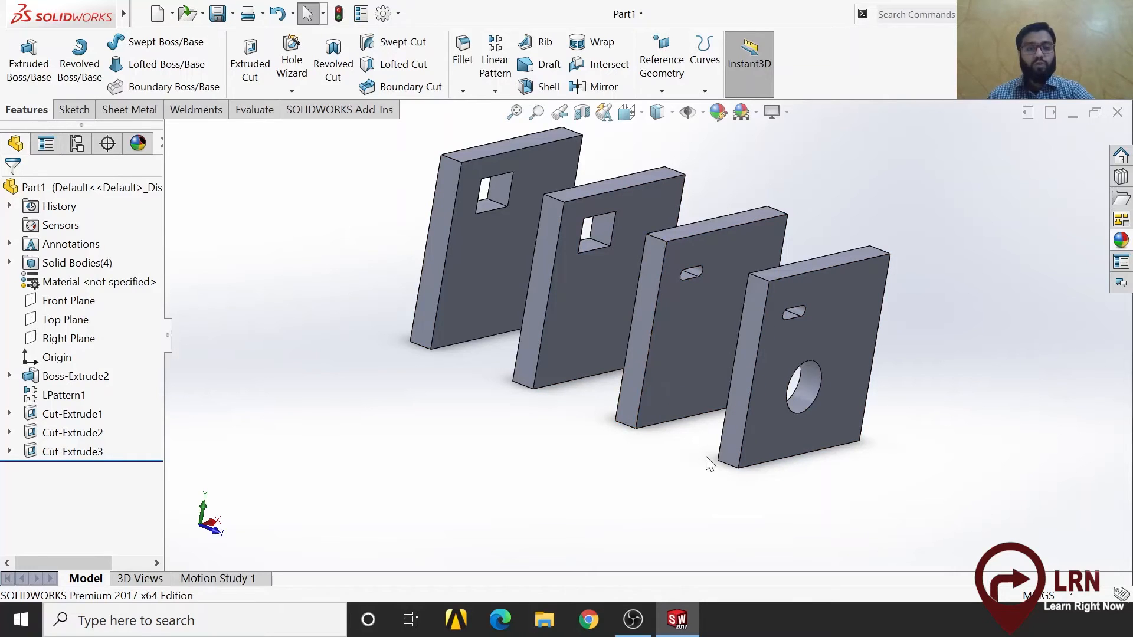
Sketch two vertically aligned points on the front plate's outer face, about 49 mm right of the origin, about 41 mm above and 35 mm below it.
scroll(709, 463, "up", 2)
middle_click_drag(595, 471, 699, 380)
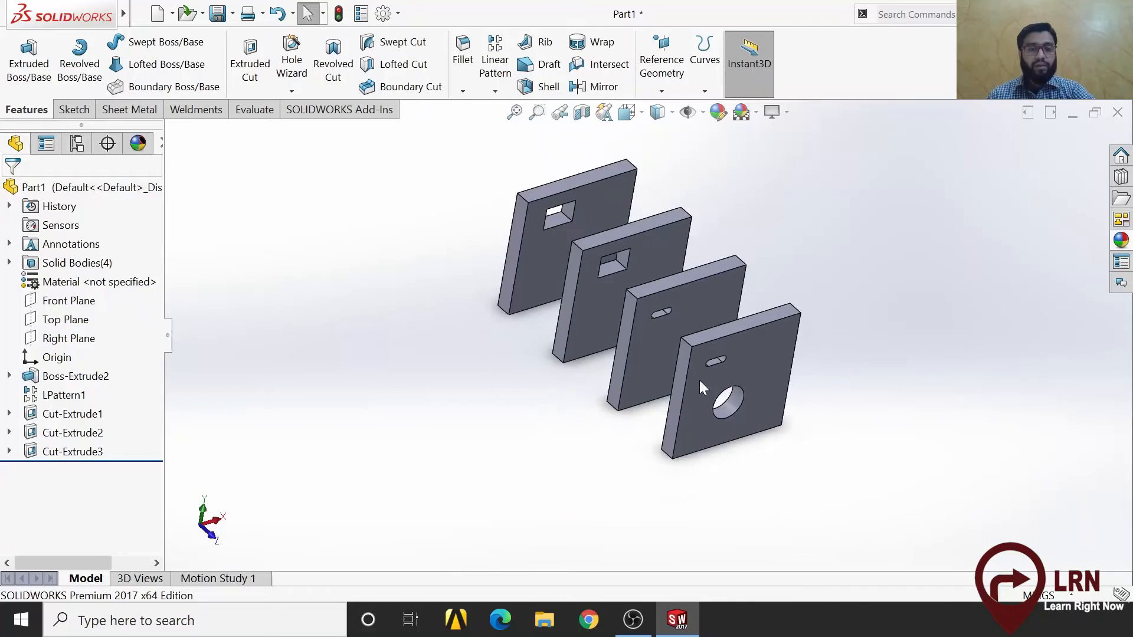
scroll(789, 352, "down", 5)
left_click(784, 345)
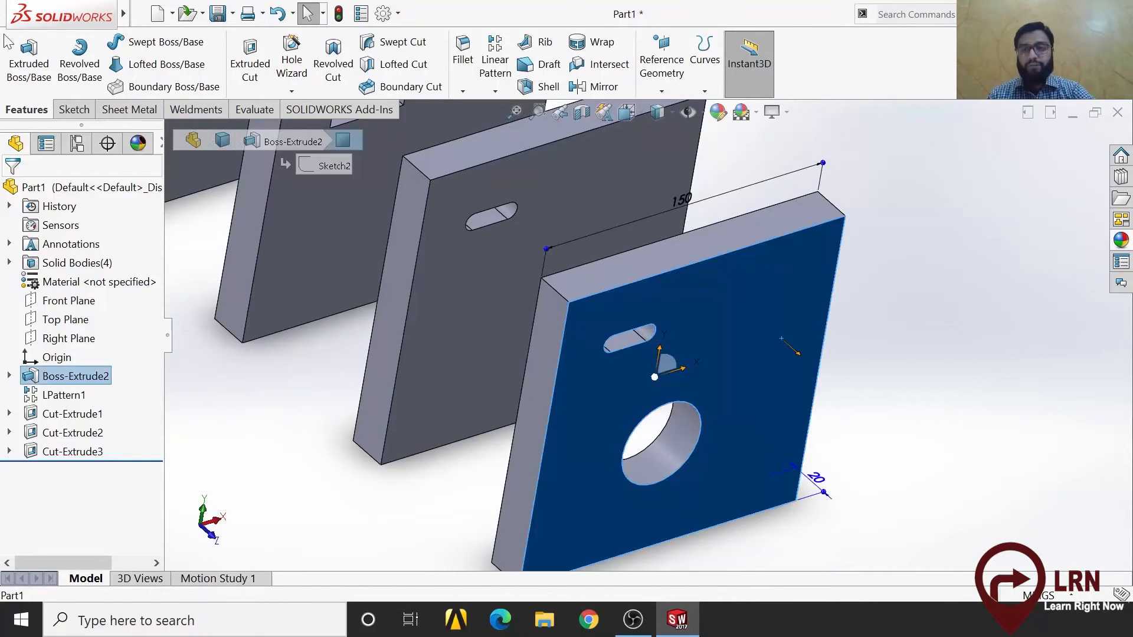
left_click(73, 110)
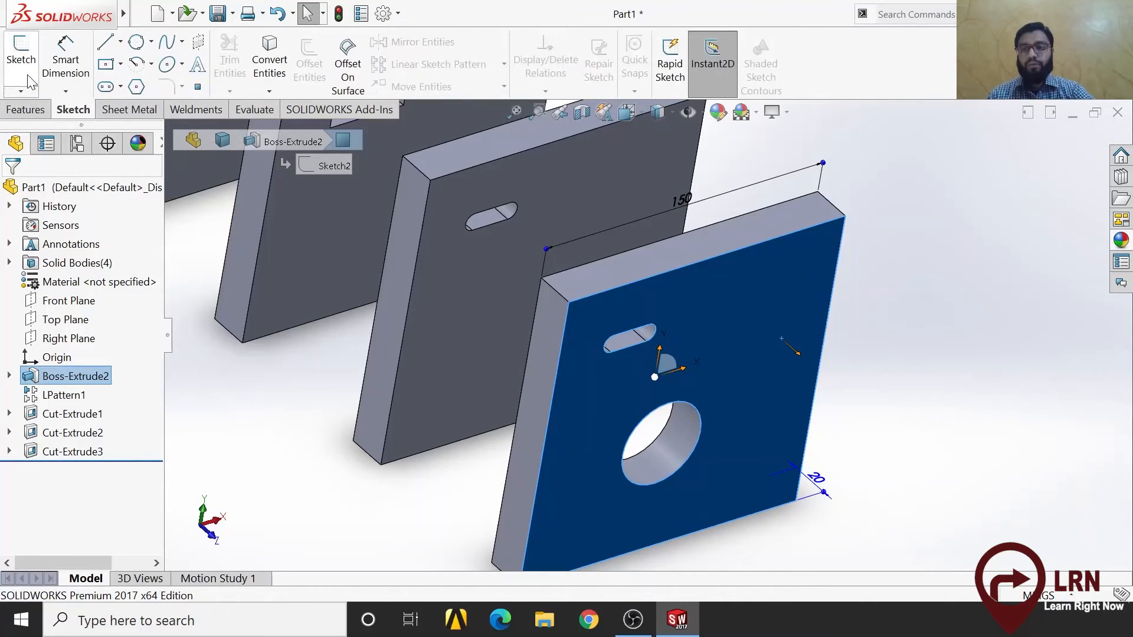
left_click(217, 538)
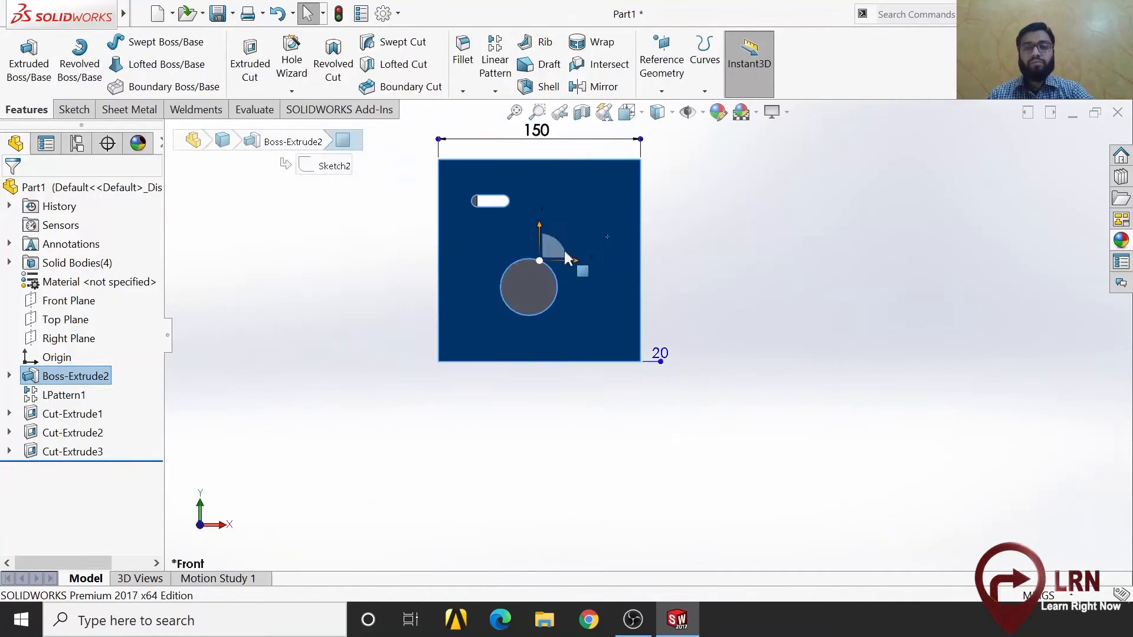
scroll(596, 201, "down", 3)
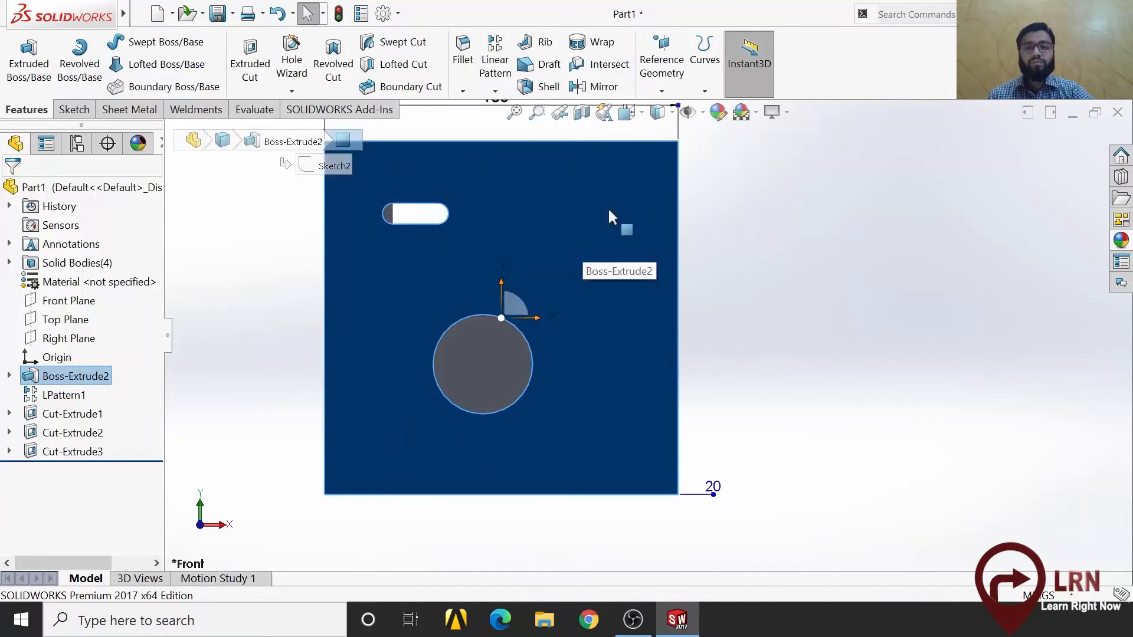
left_click(73, 109)
left_click(21, 59)
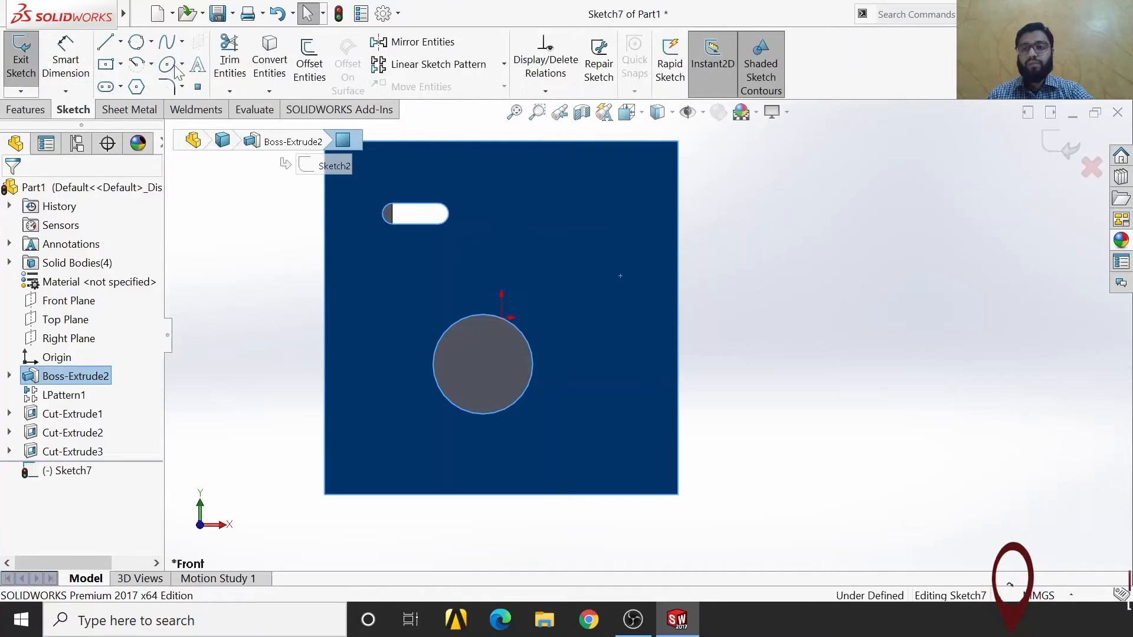
left_click(199, 87)
left_click(618, 221)
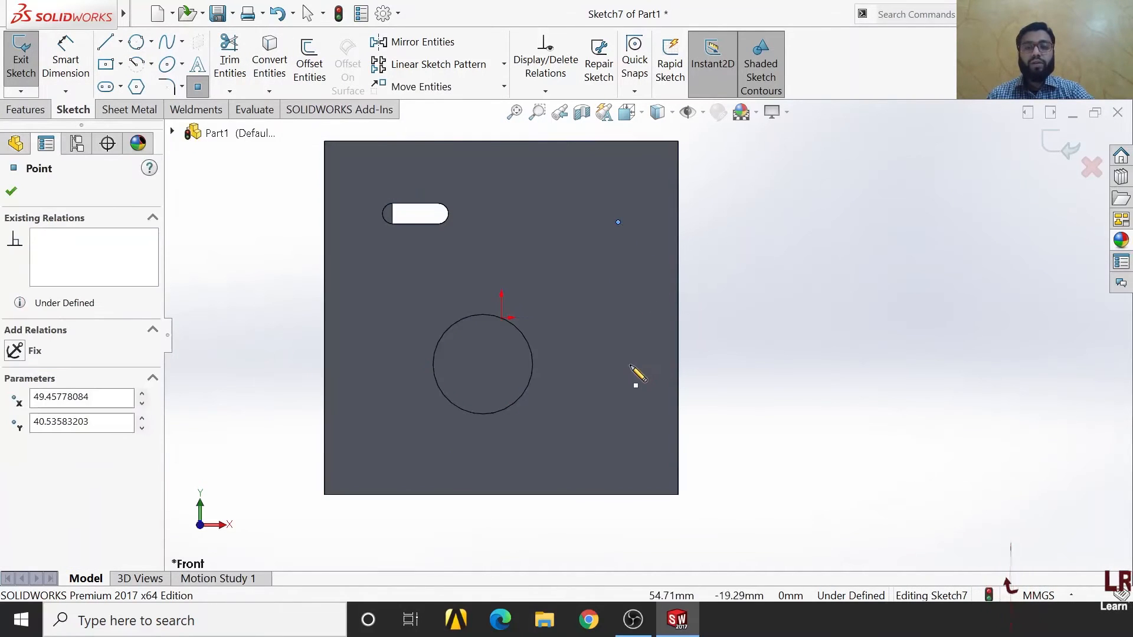
left_click(618, 400)
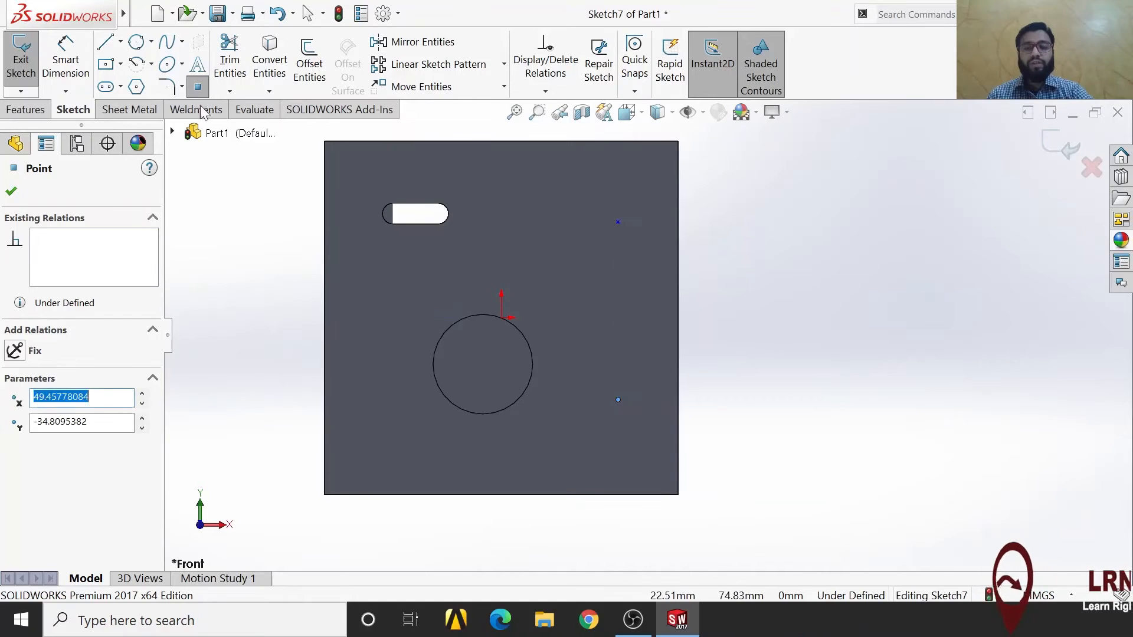
Dimension the upper point's distances from the plate's right and top edges, keeping the drawn values.
left_click(65, 59)
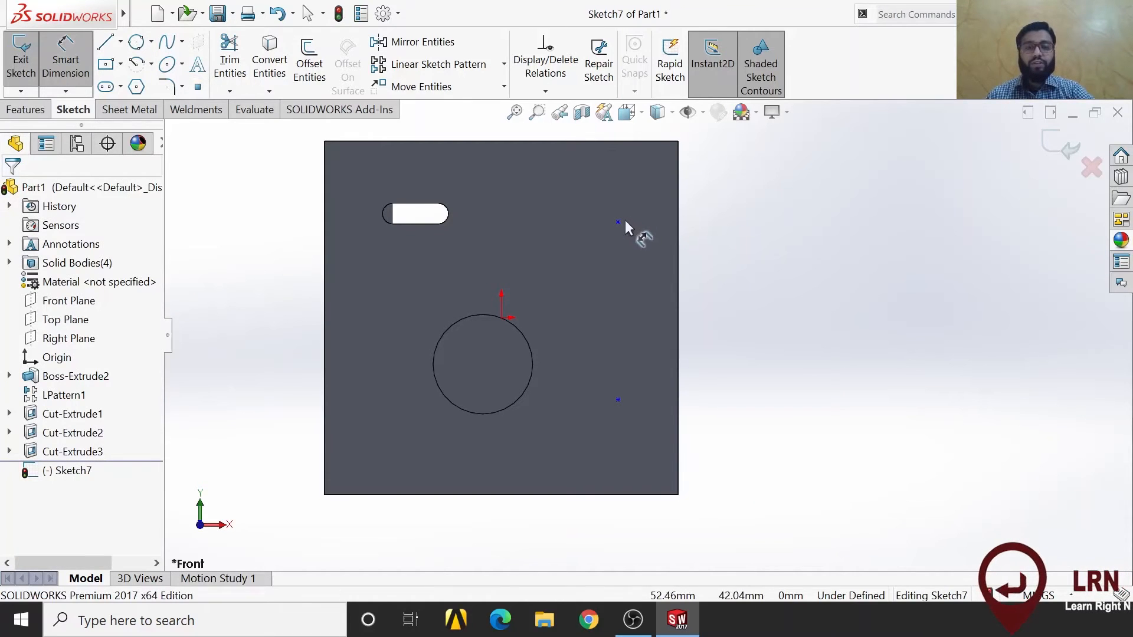
left_click(619, 223)
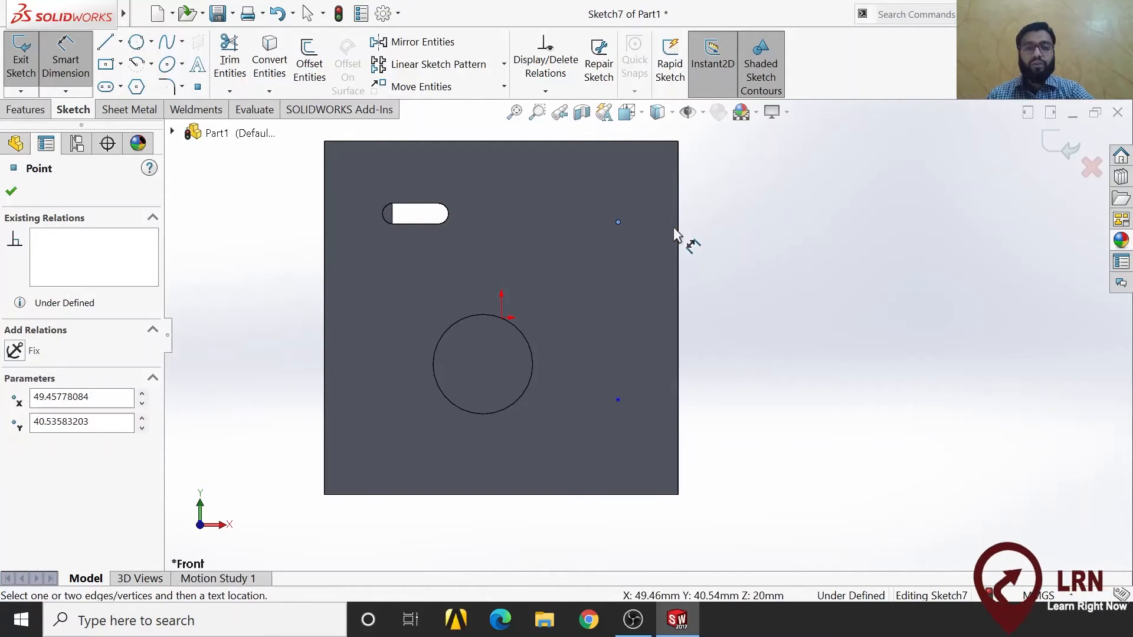
left_click(684, 236)
left_click(731, 289)
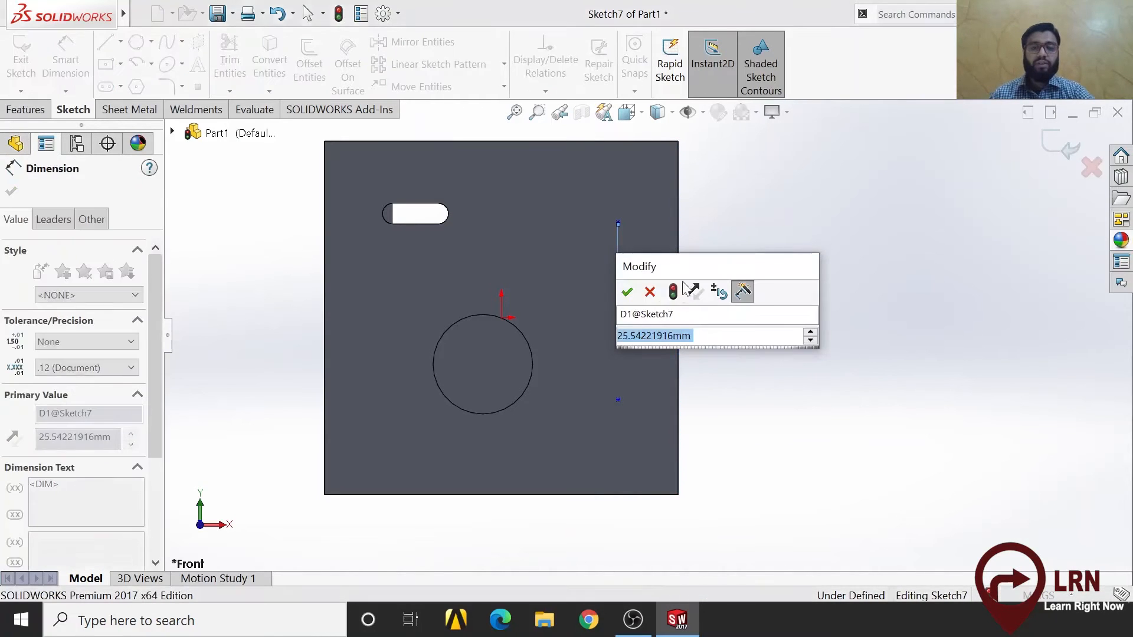
left_click(627, 291)
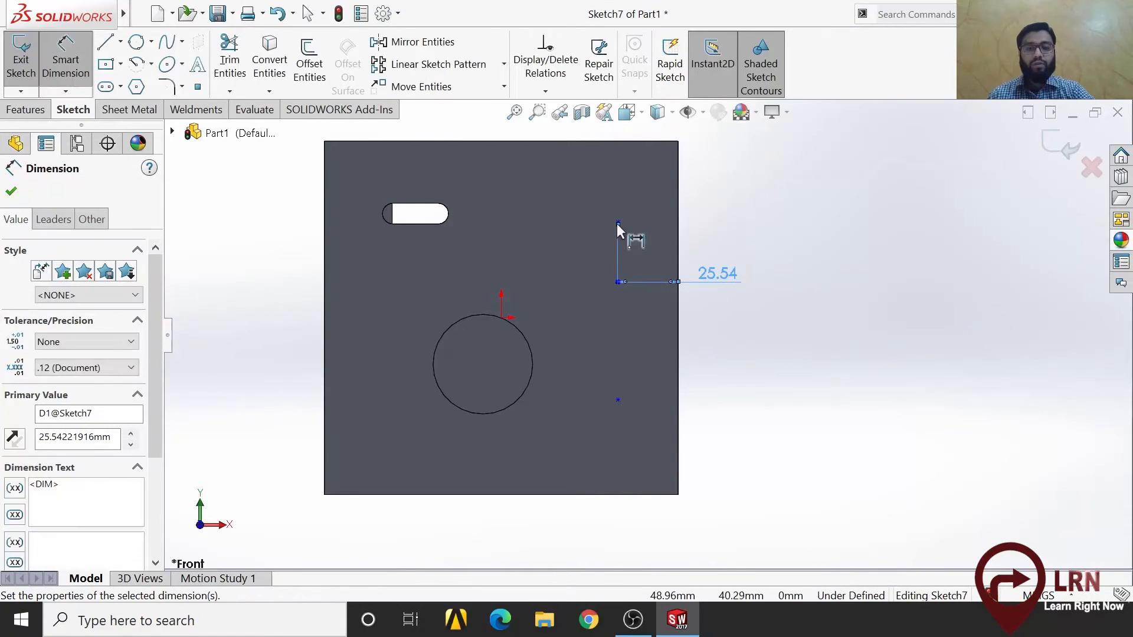
left_click(619, 142)
left_click(618, 222)
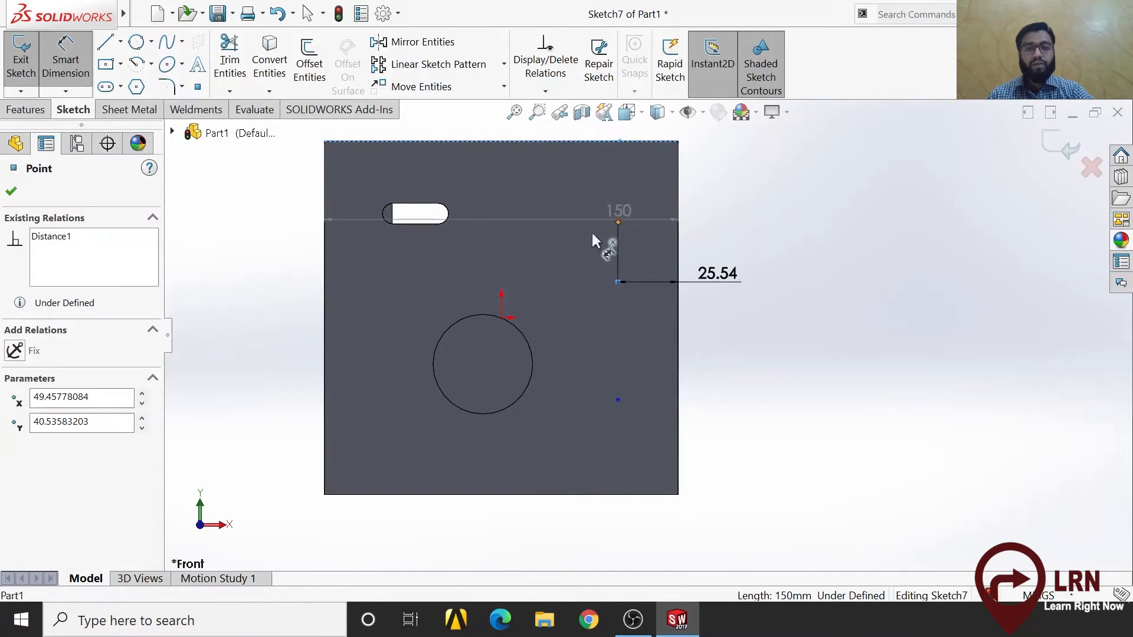
left_click(783, 198)
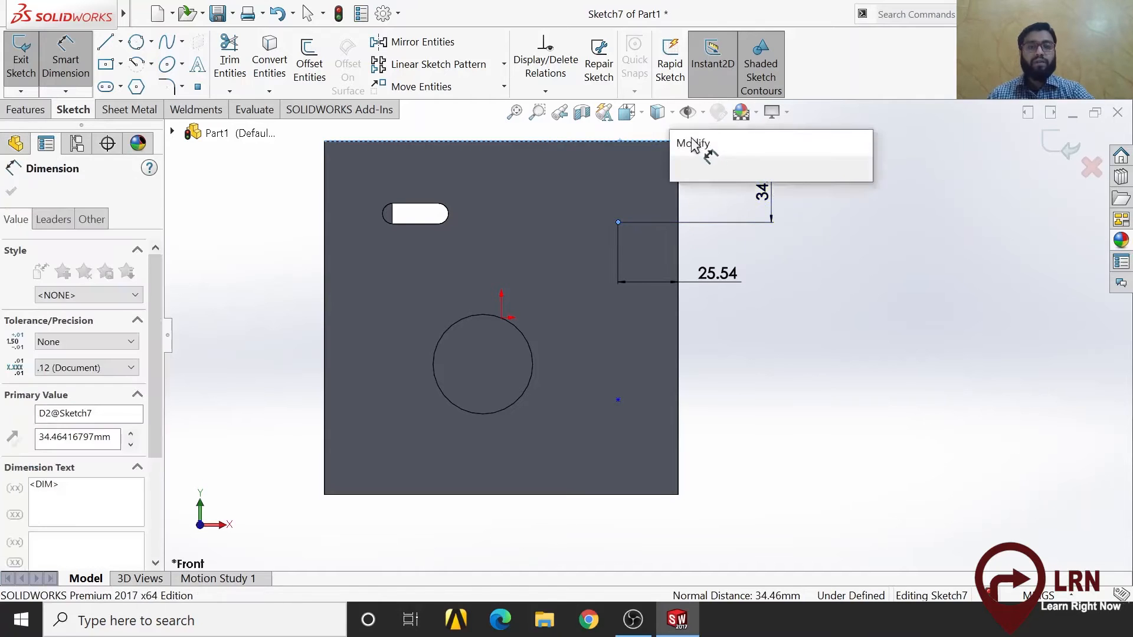
left_click(681, 188)
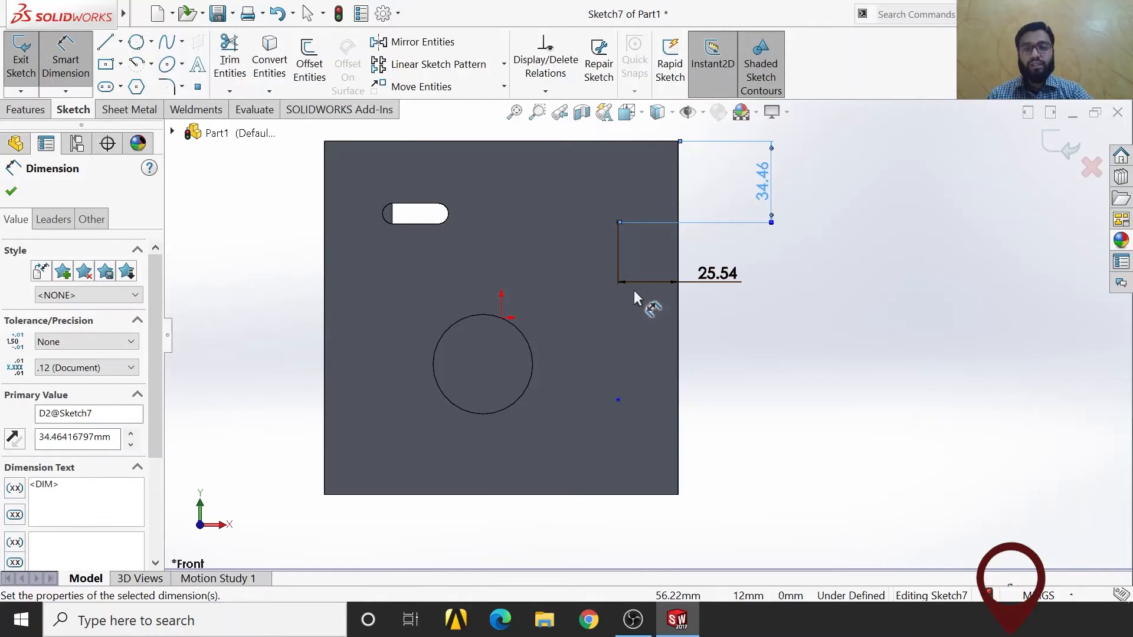
mouse_move(724, 374)
middle_mouse_down()
mouse_move(706, 387)
mouse_move(720, 391)
middle_mouse_up()
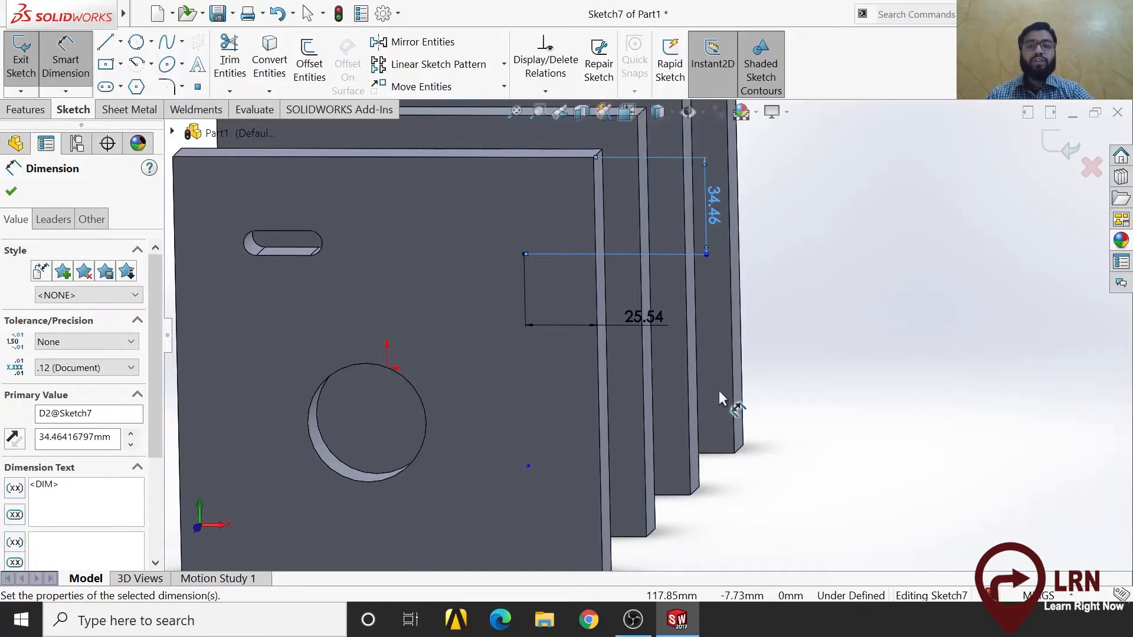
middle_click_drag(719, 391, 550, 480)
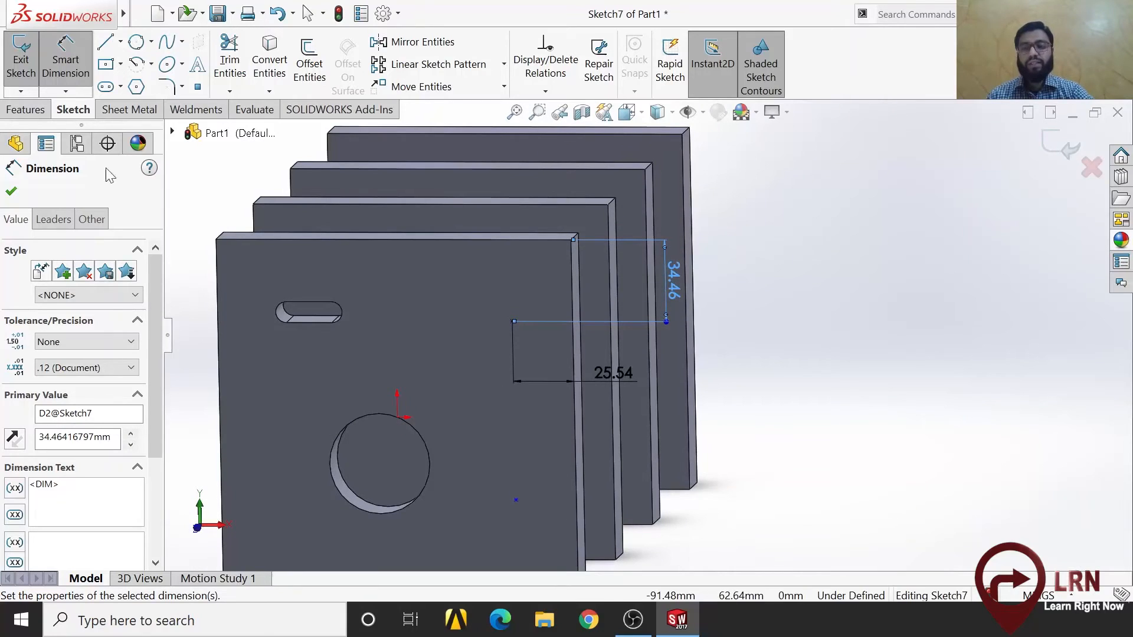
left_click(23, 111)
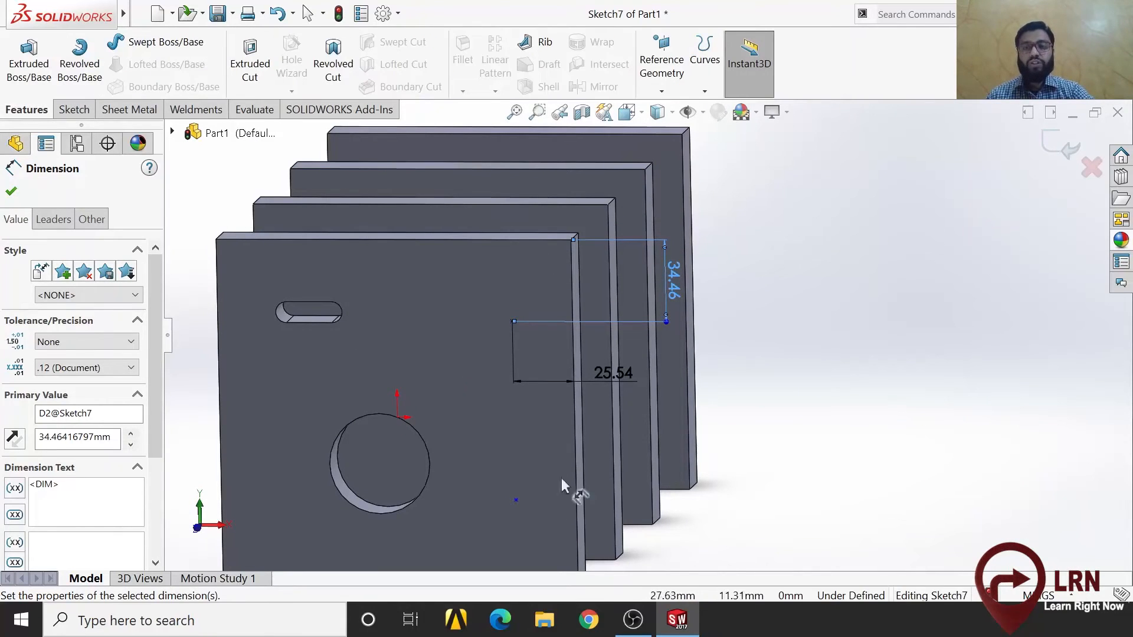
Close the point sketch and start a Hole Wizard hole, keeping the ANSI Inch standard and the Helicoil Tap Drills type.
middle_click_drag(562, 479, 629, 470)
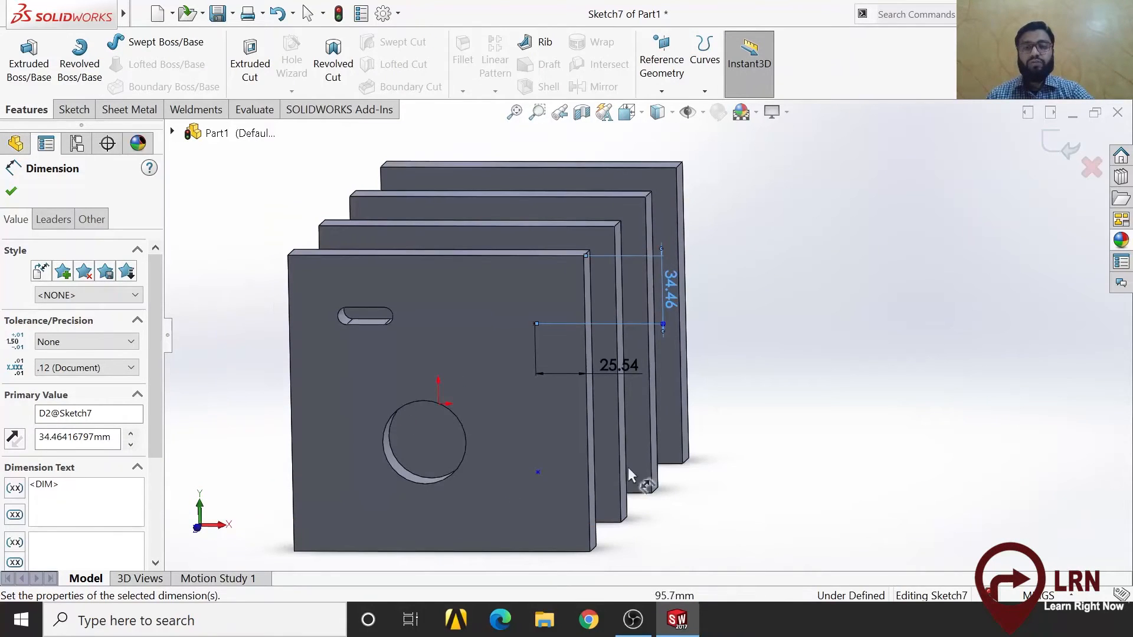
left_click(1067, 155)
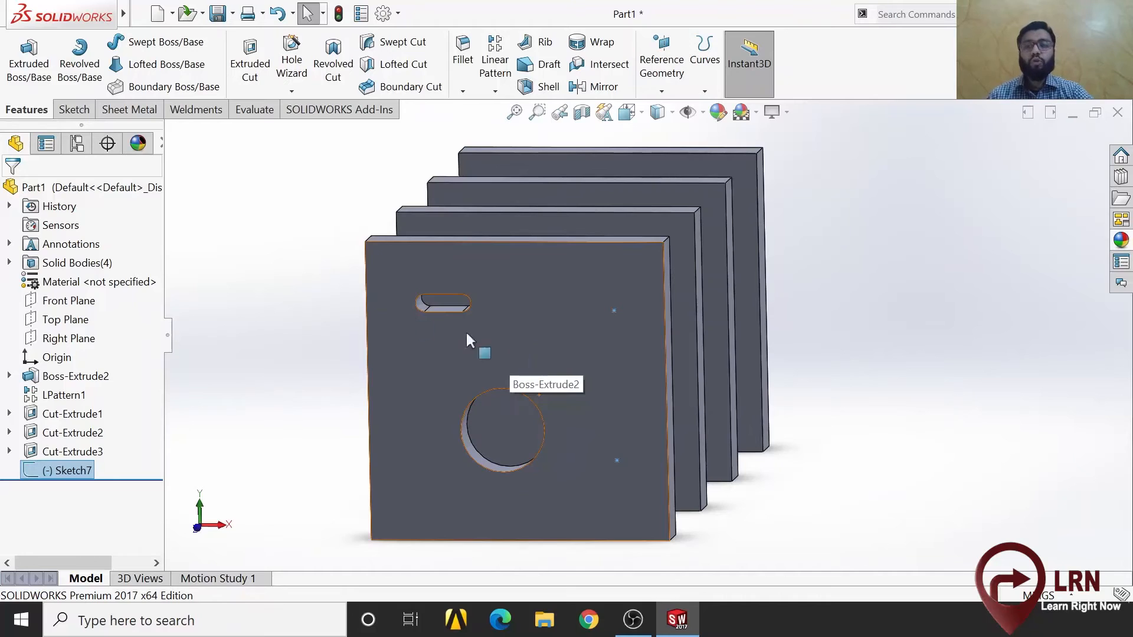
left_click(292, 73)
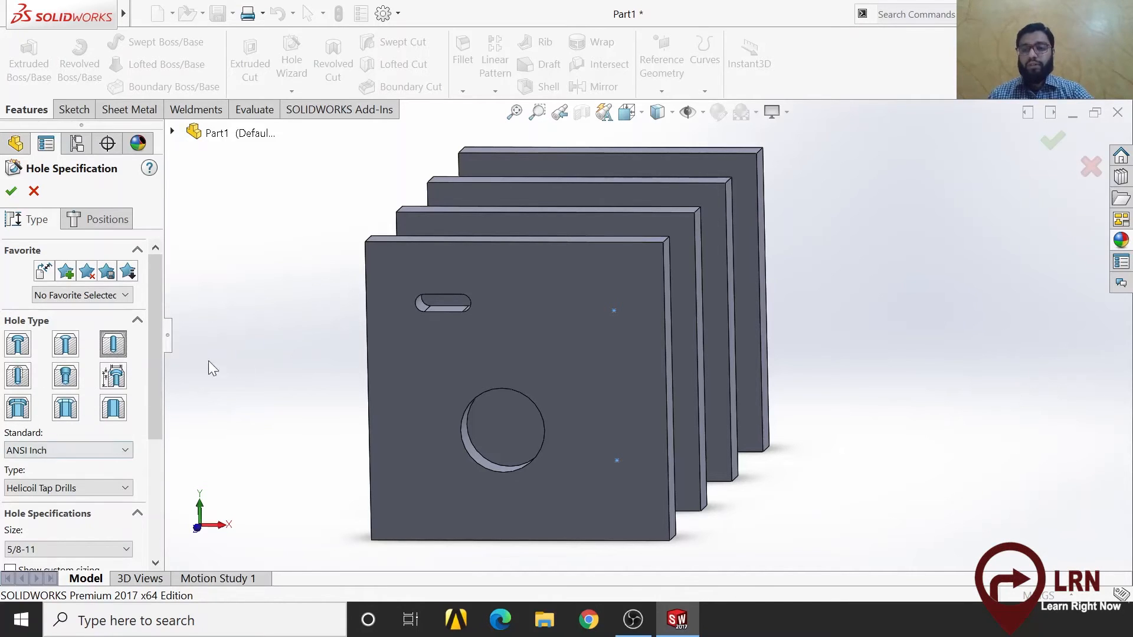
left_click_drag(151, 392, 152, 412)
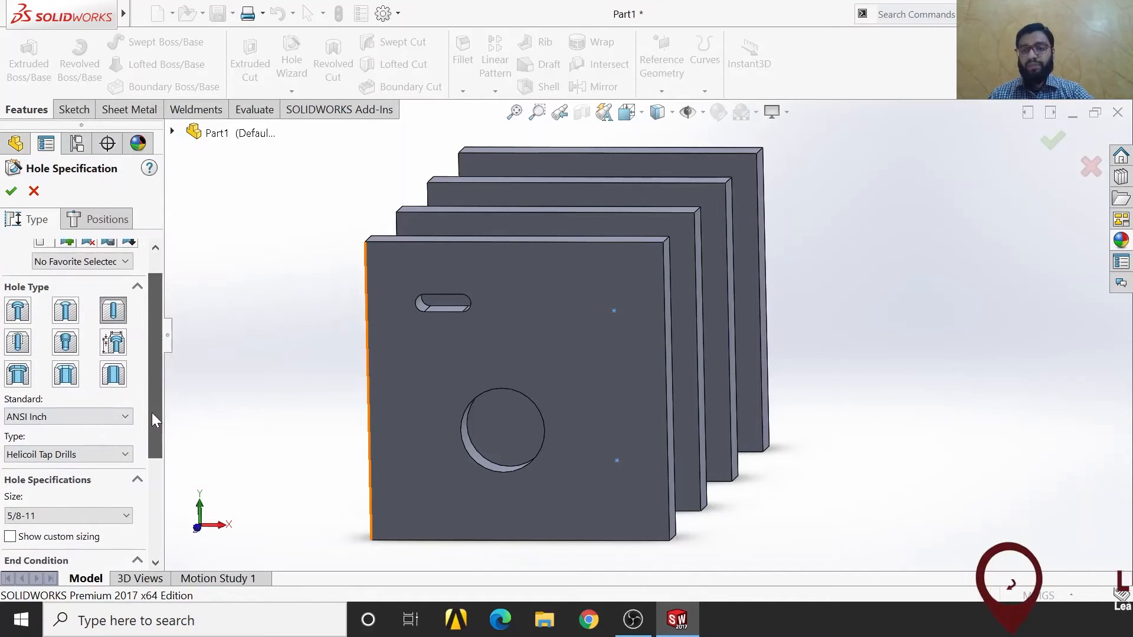
left_click(88, 413)
scroll(76, 555, "down", 2)
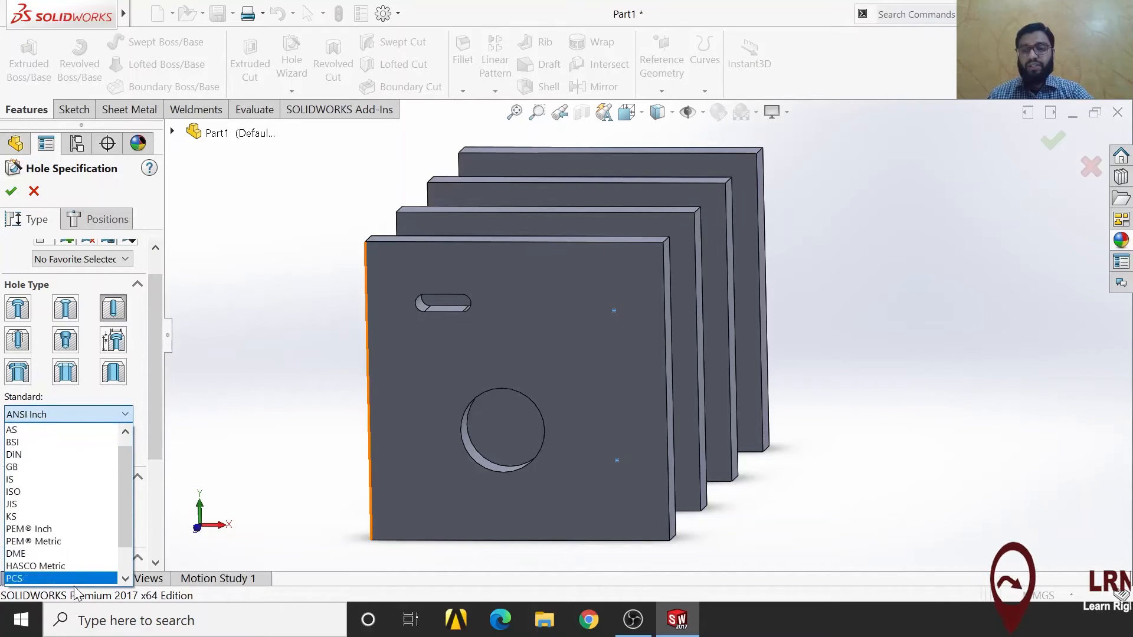
left_click(264, 440)
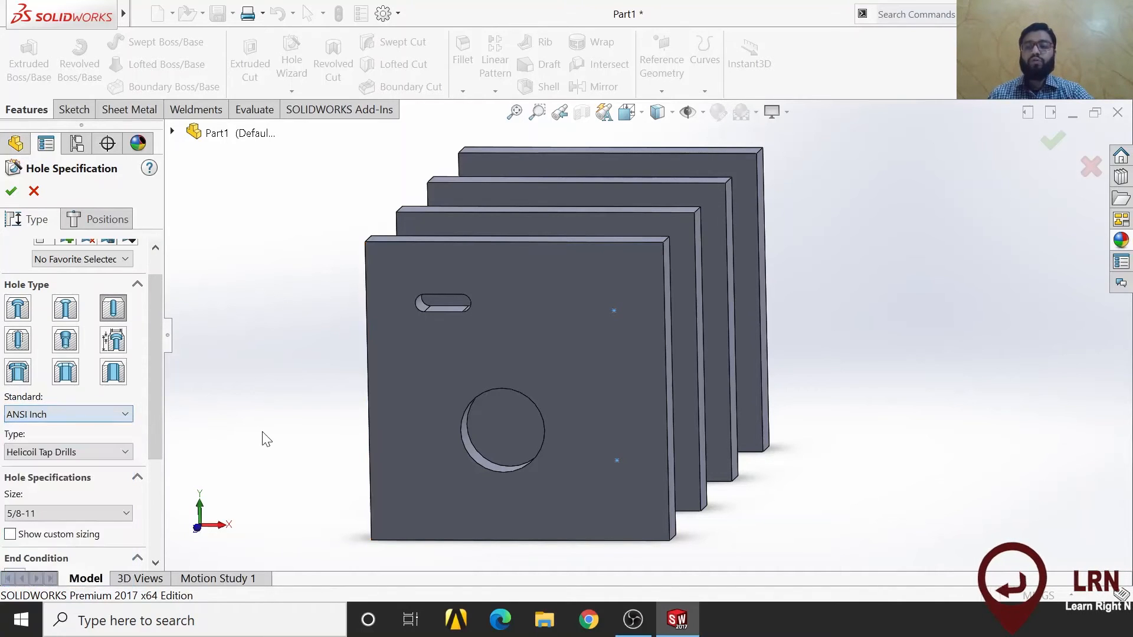
left_click(60, 453)
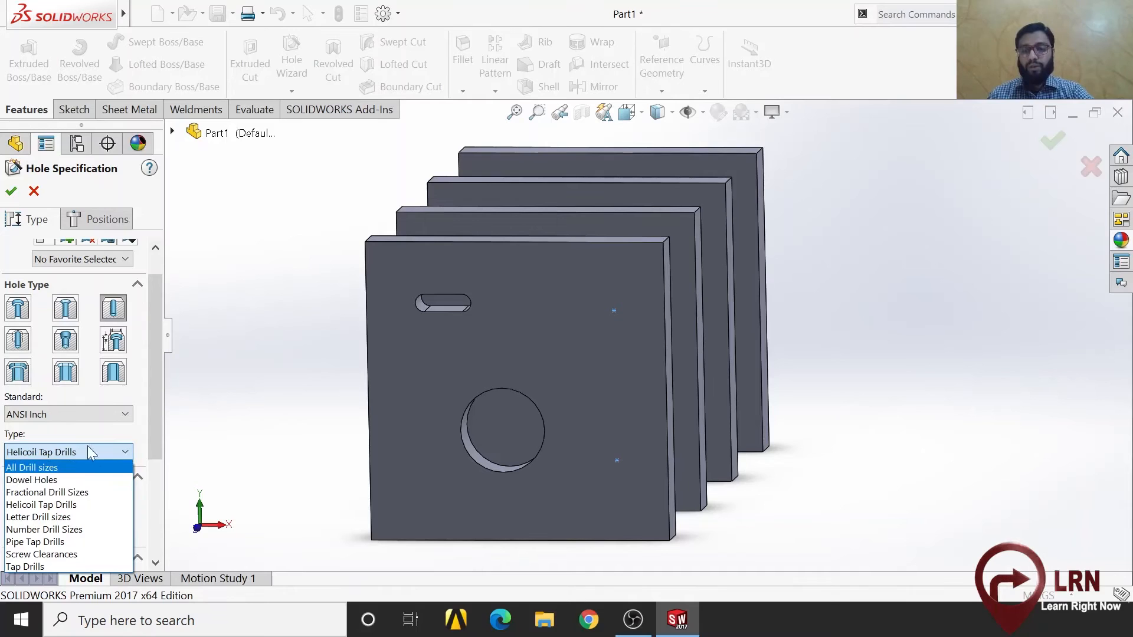
left_click(207, 426)
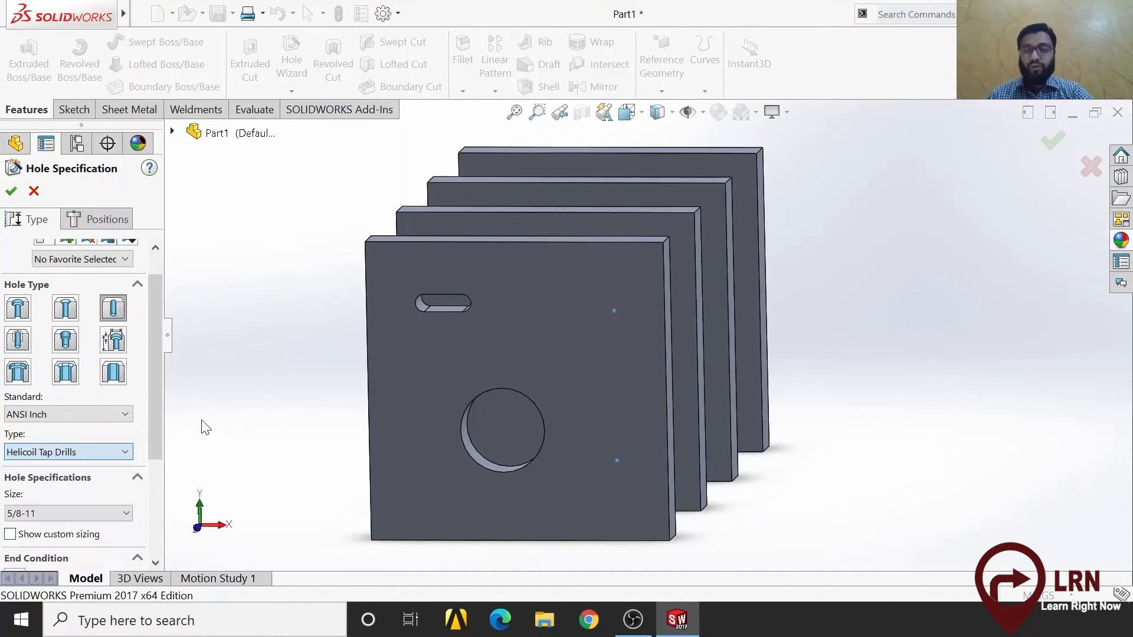
Set the hole size to 3/4-10 in the hole specification.
left_click_drag(154, 417, 151, 456)
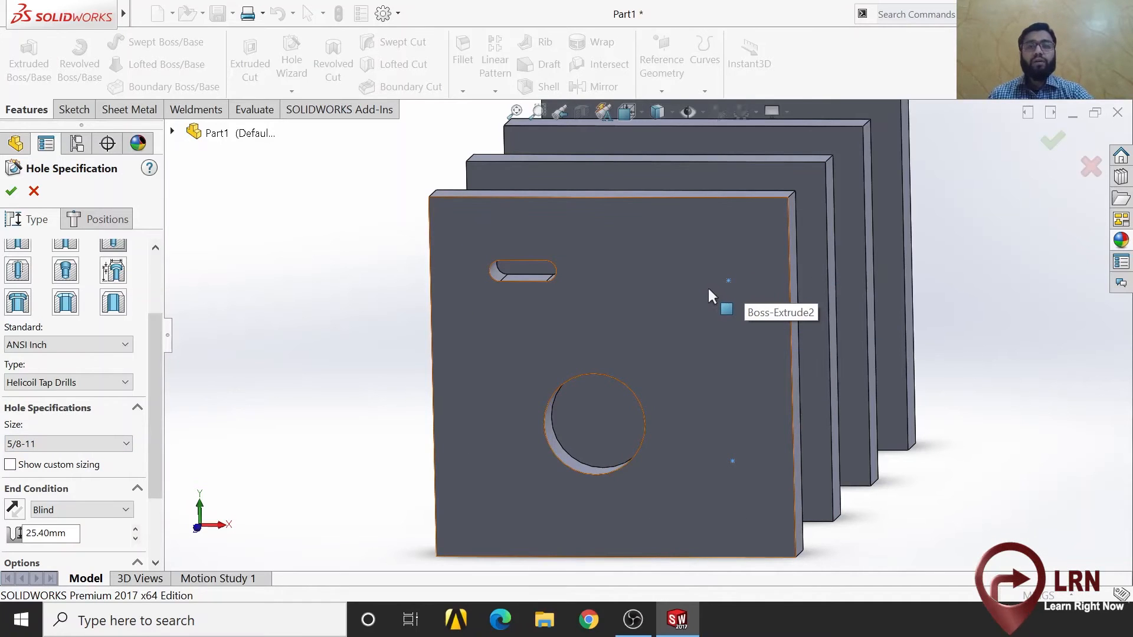
left_click(93, 445)
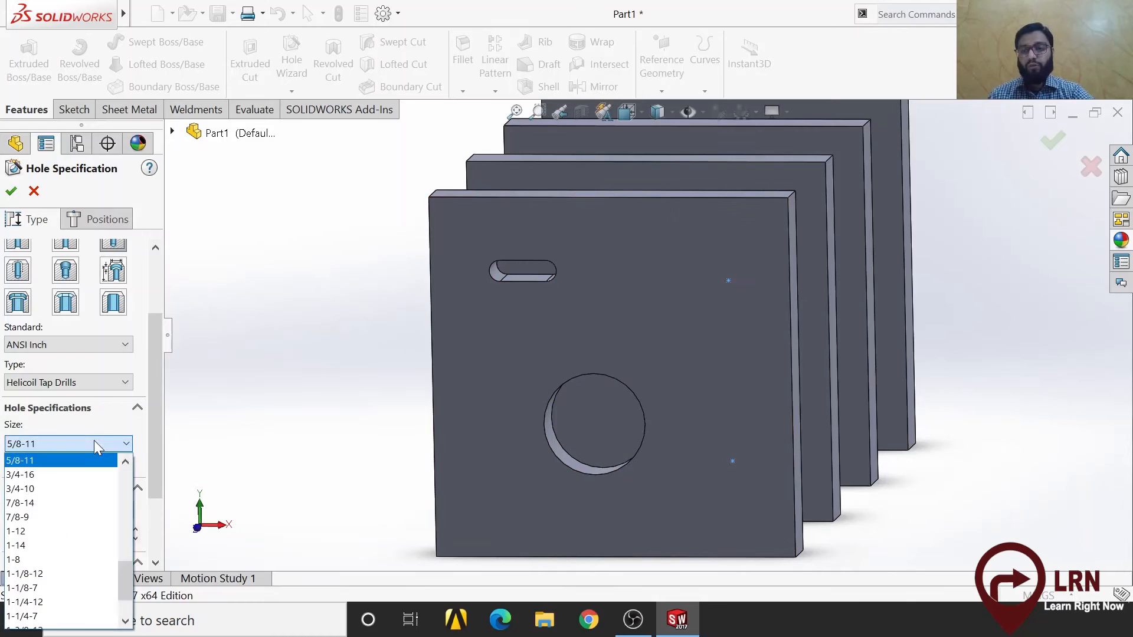
left_click(46, 489)
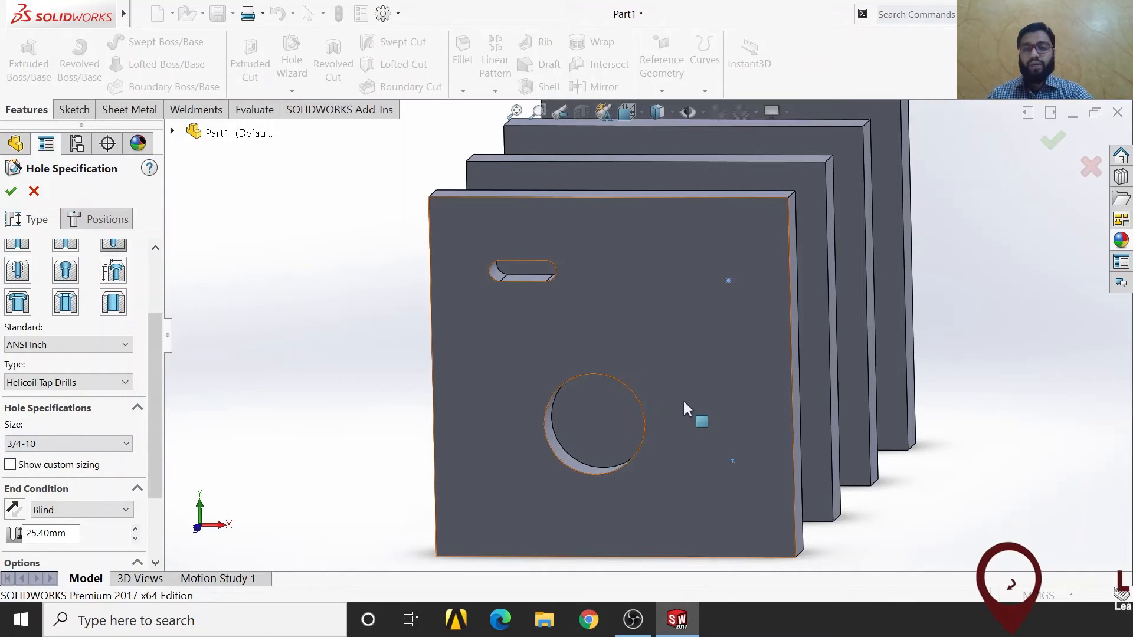
Set the hole's end condition to Through All.
left_click_drag(153, 440, 163, 504)
left_click(68, 405)
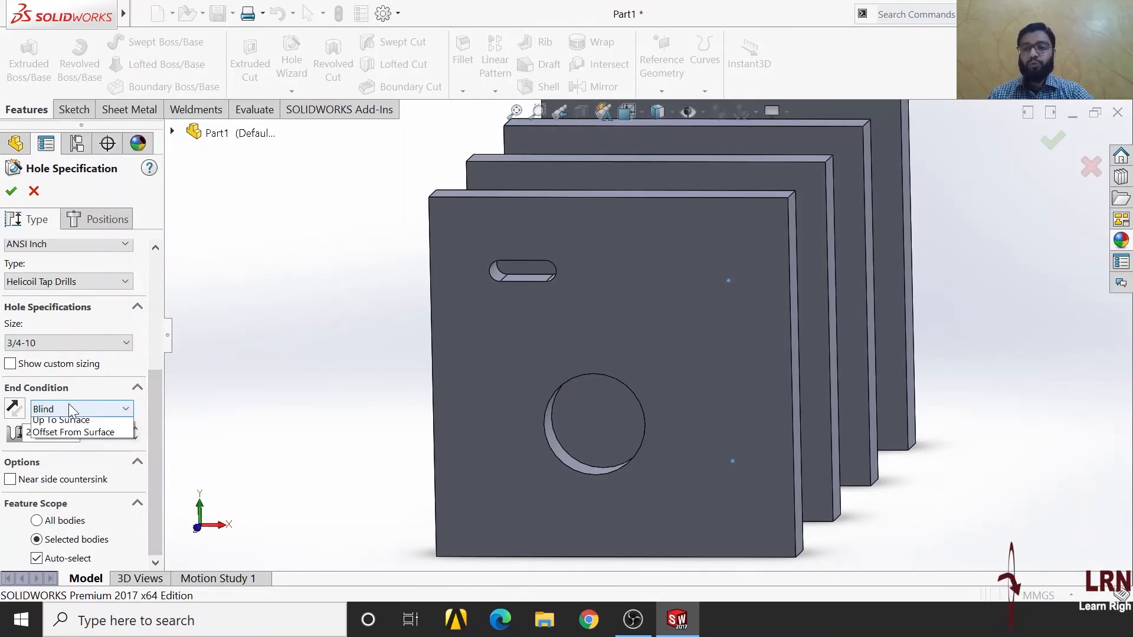
left_click(80, 436)
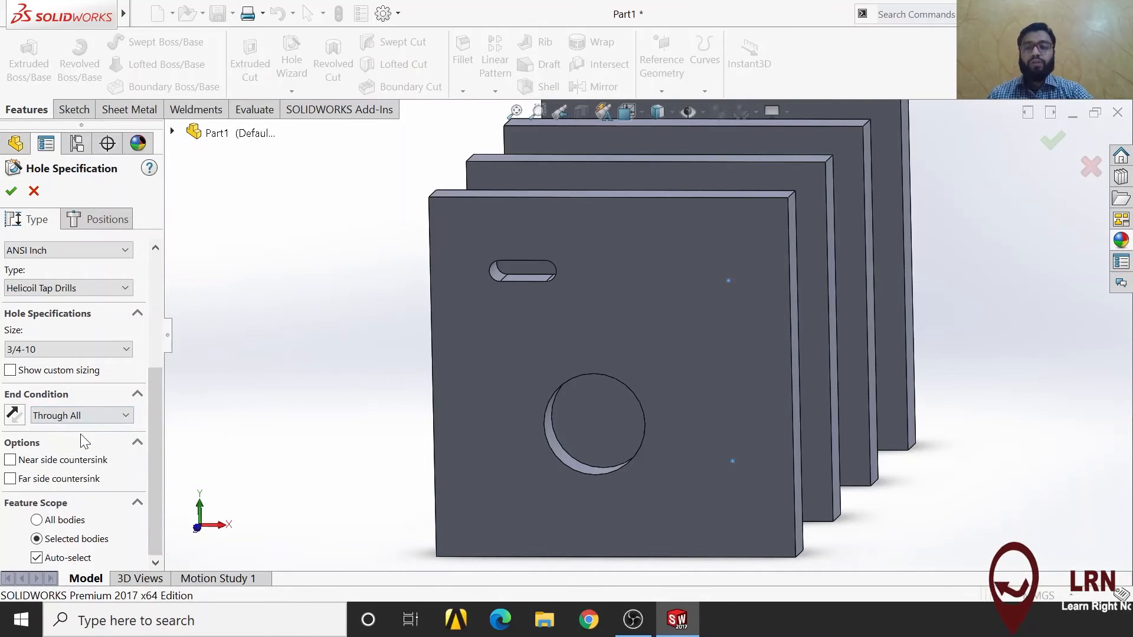
middle_click_drag(355, 350, 342, 370)
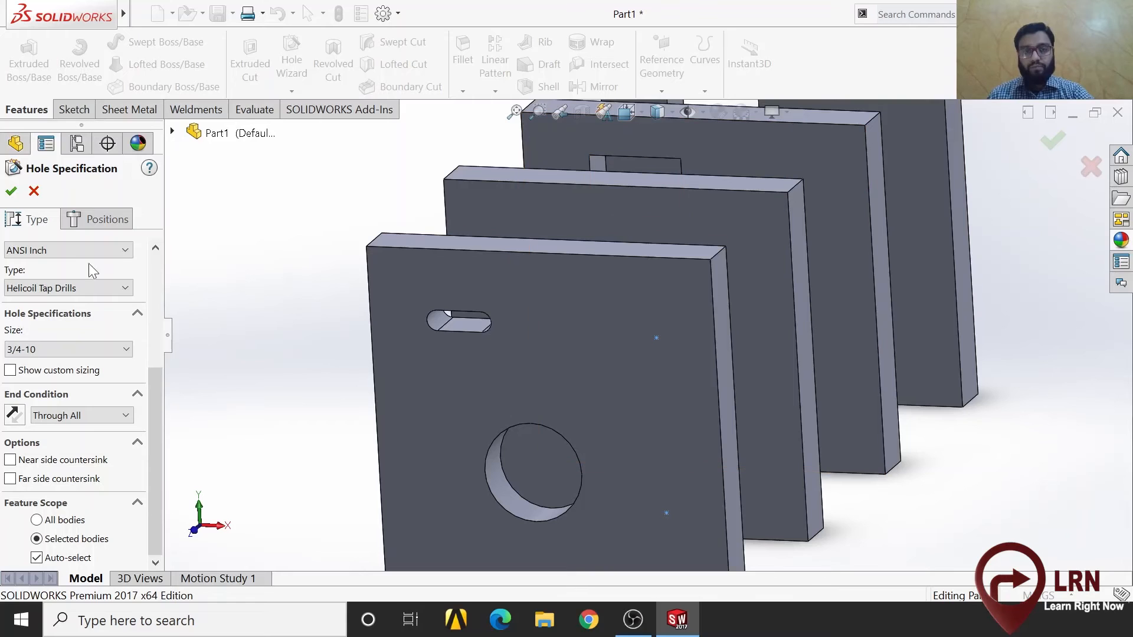
Set the hole's end condition to Blind with a depth of 20 mm.
left_click(90, 419)
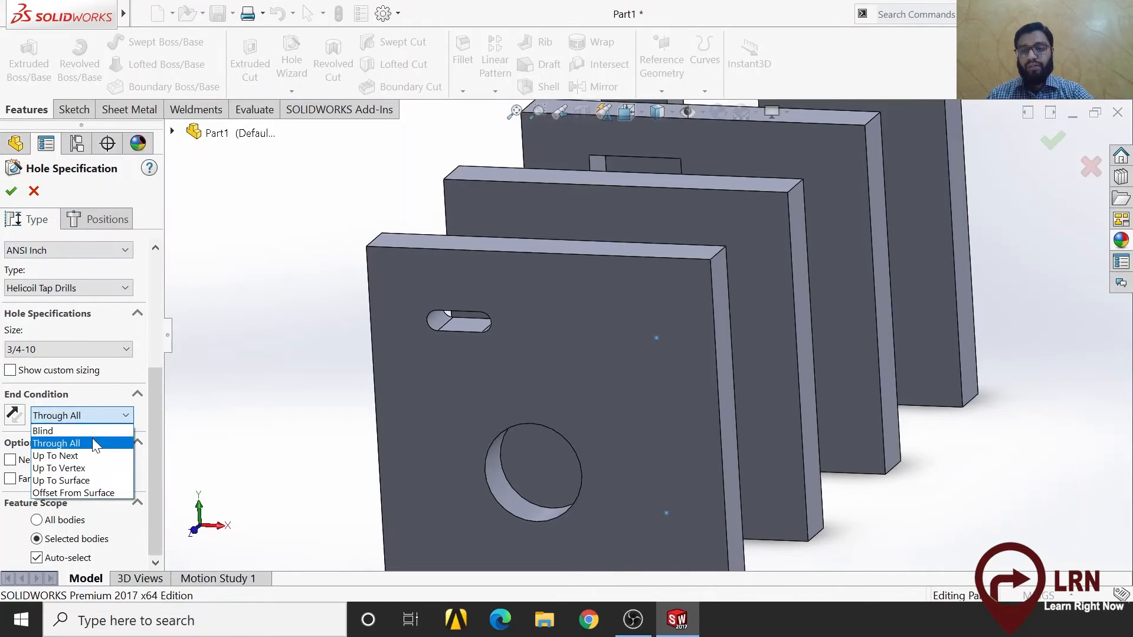
left_click(92, 432)
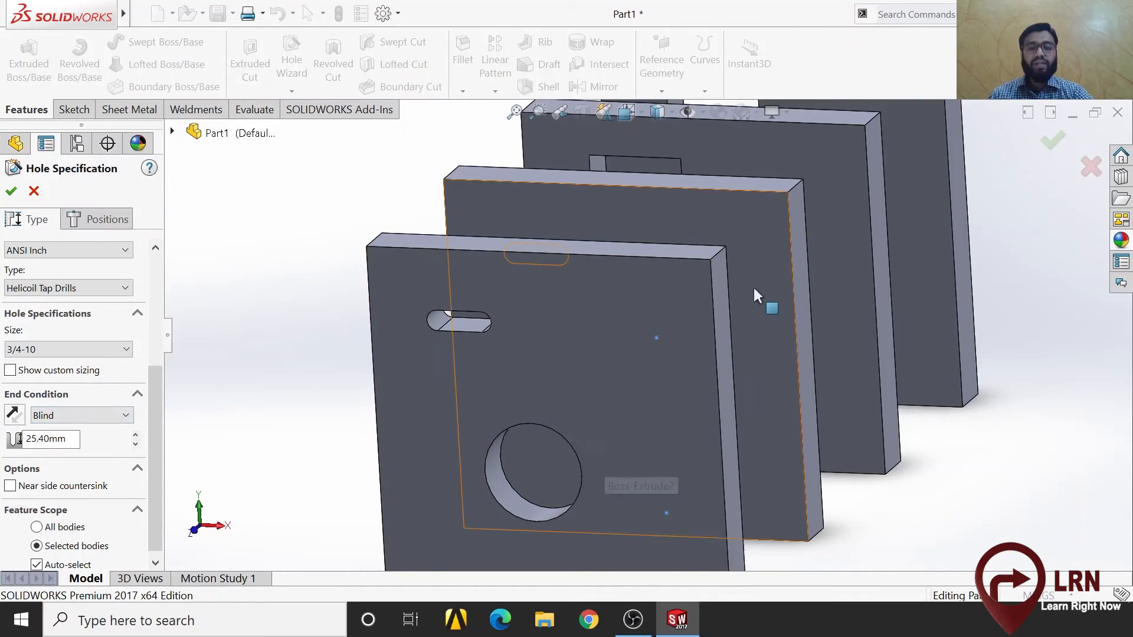
middle_click_drag(722, 369, 763, 279)
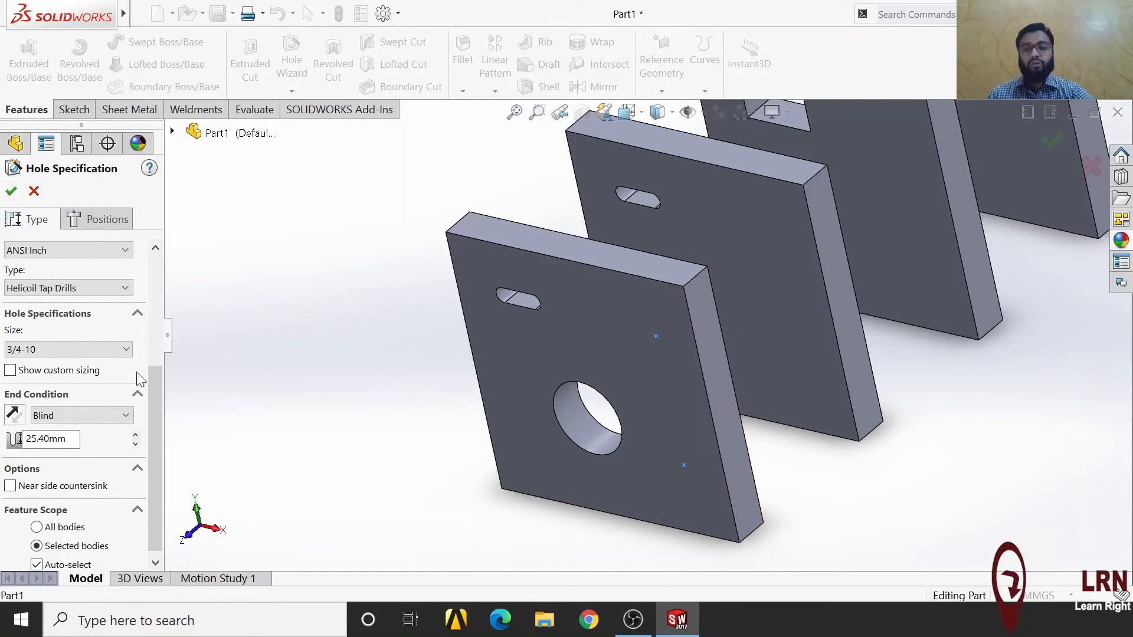
double_click(23, 439)
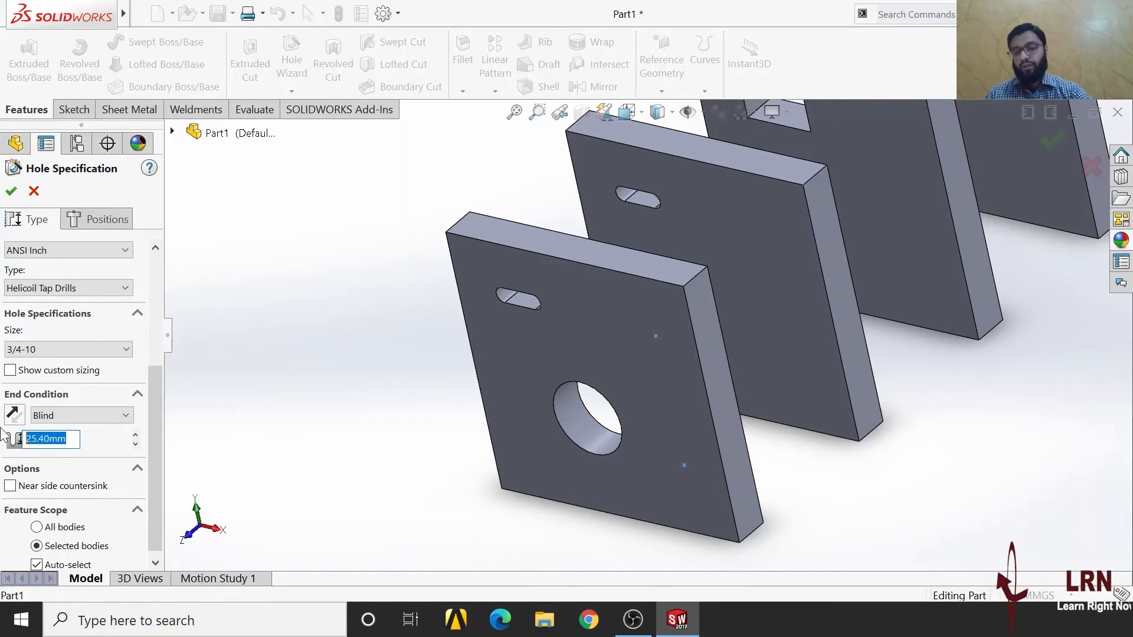
type("20")
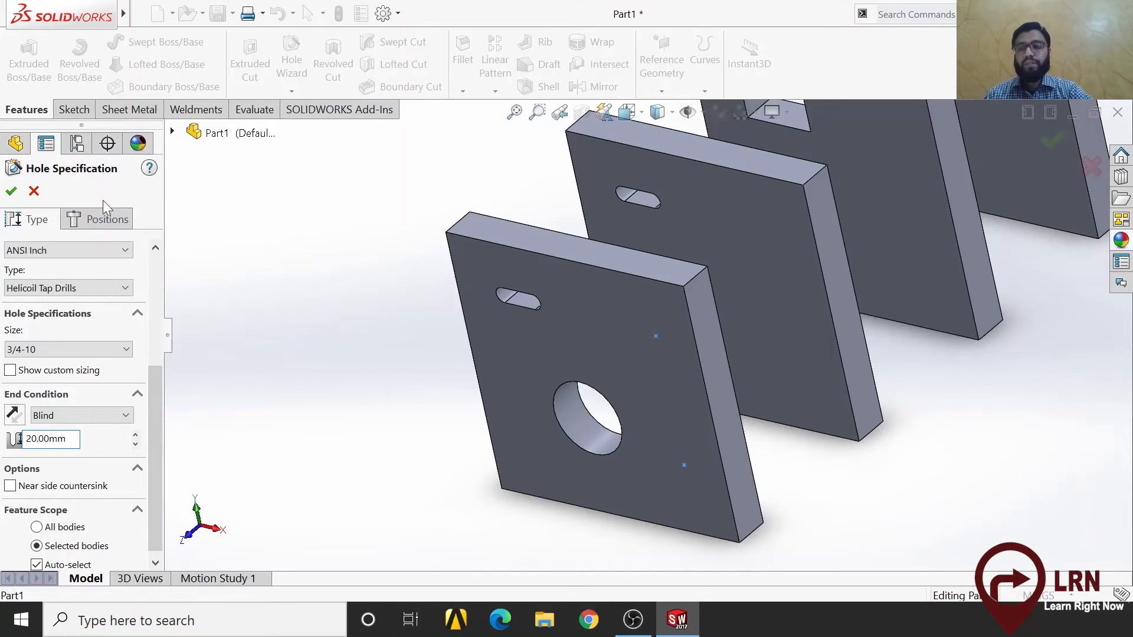
left_click_drag(156, 496, 162, 403)
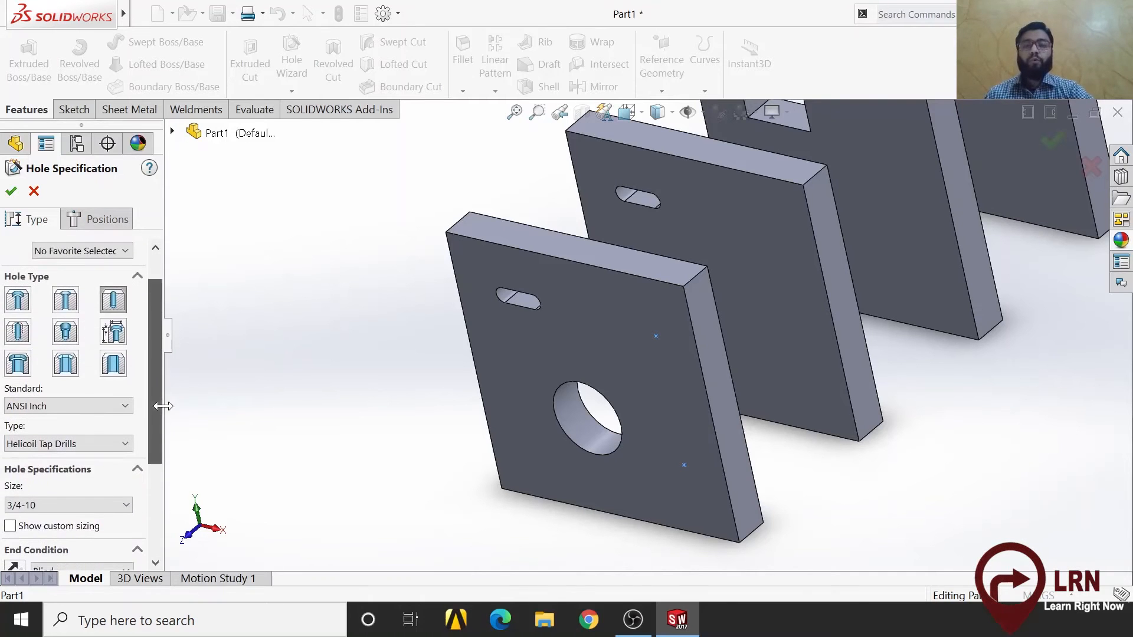
Position the holes on the two sketched points of the front plate's outer face and finish the Hole Wizard feature.
left_click(85, 220)
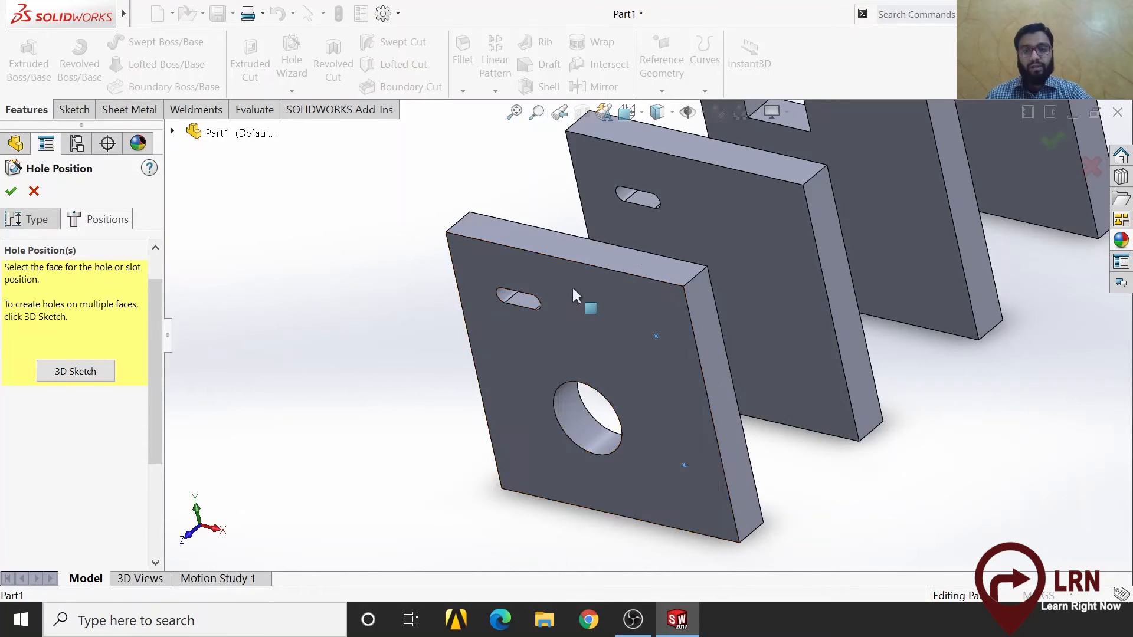
left_click(638, 356)
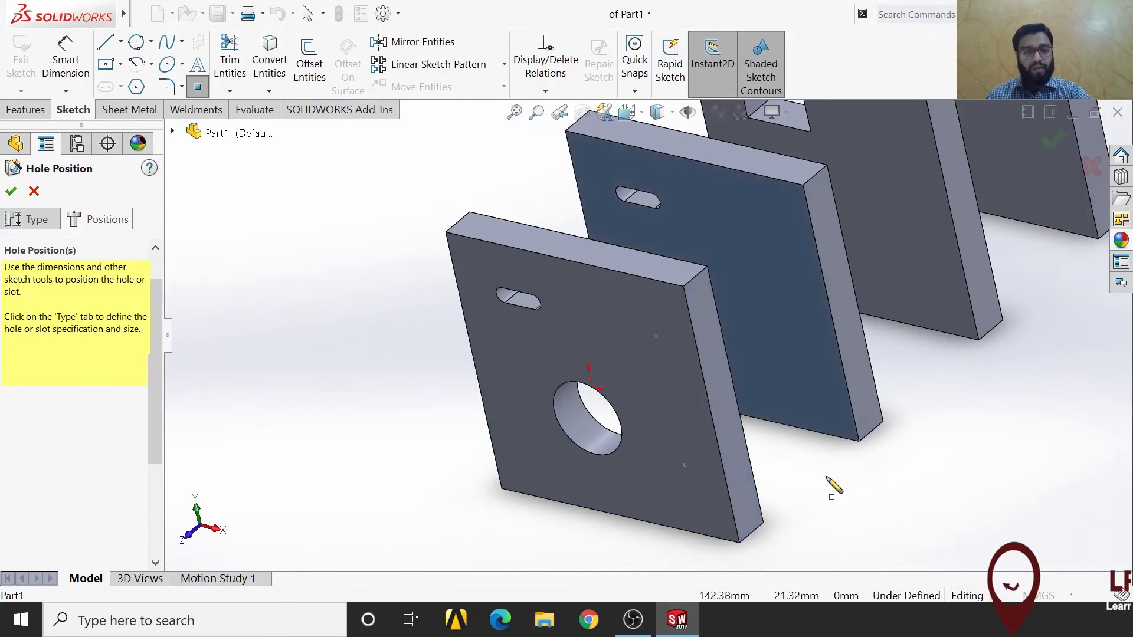
scroll(678, 358, "down", 3)
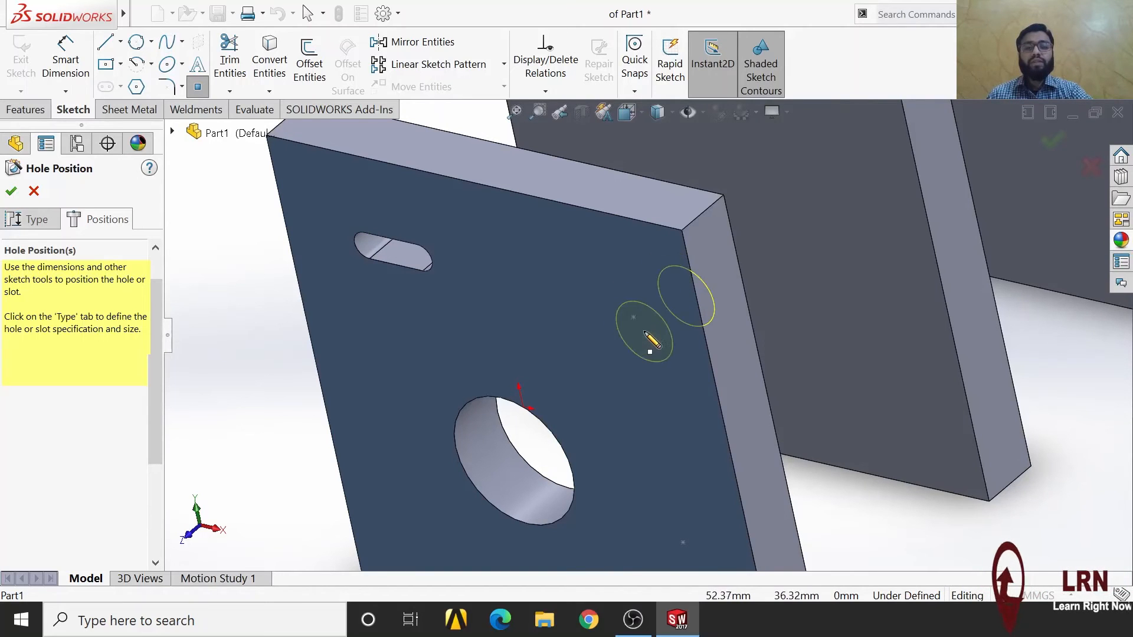
scroll(645, 330, "down", 5)
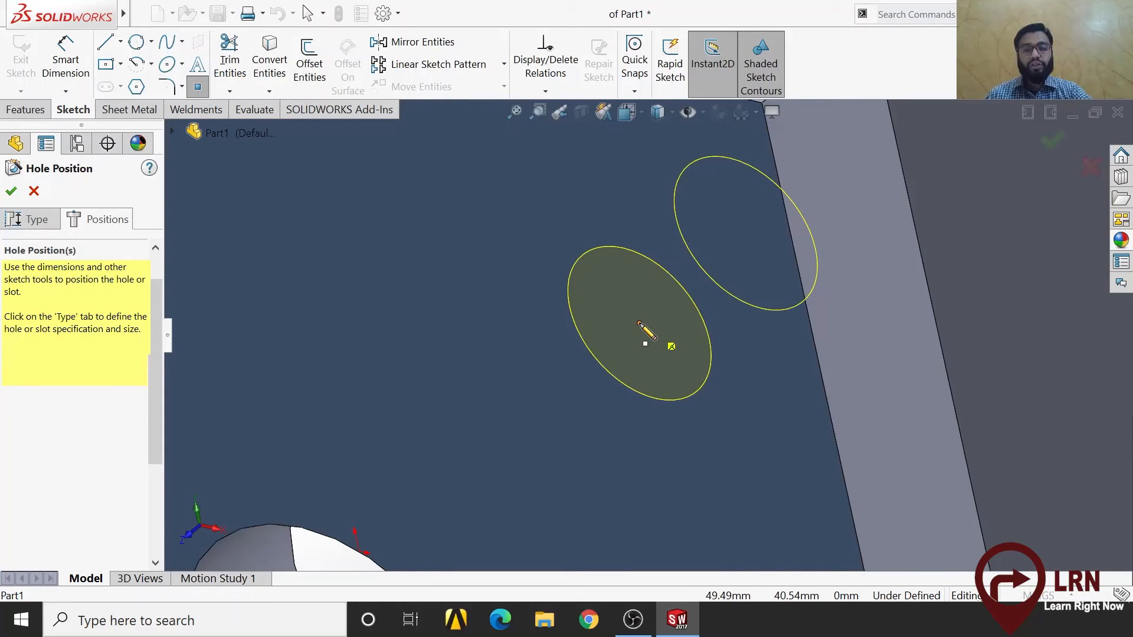
left_click(645, 343)
key("ctrl+7")
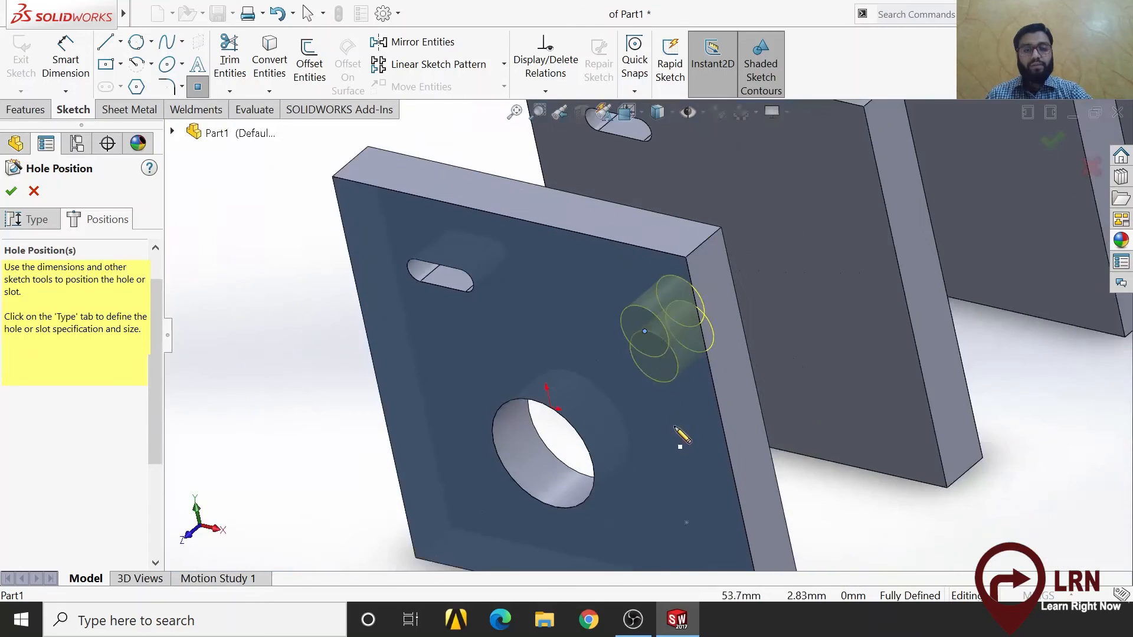
scroll(687, 453, "down", 5)
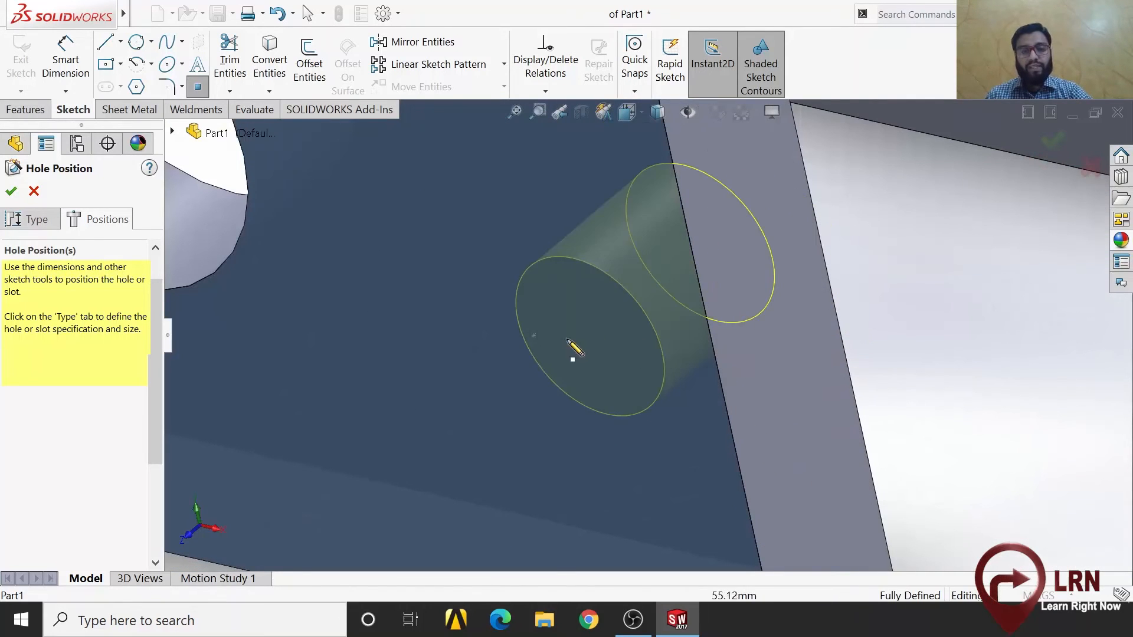
left_click(534, 335)
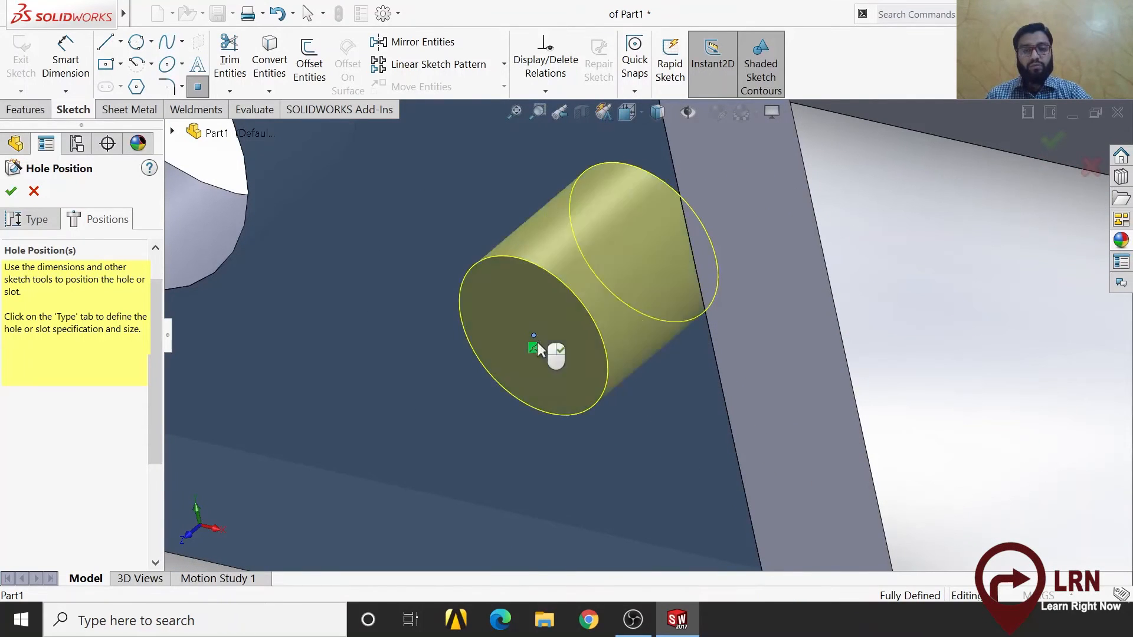
scroll(363, 370, "up", 5)
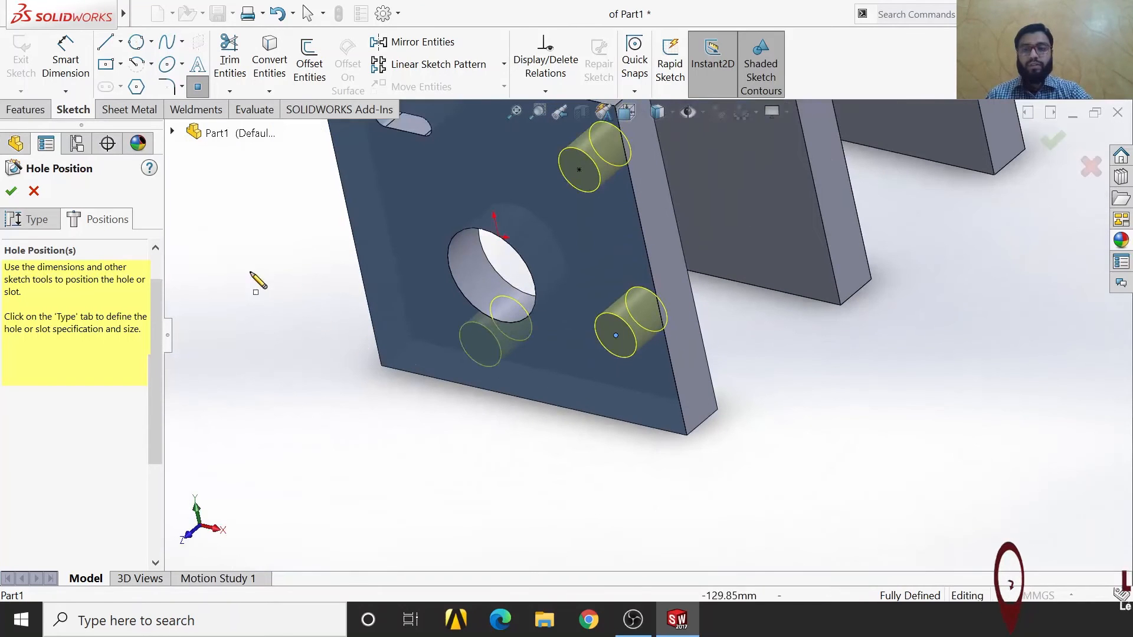
left_click(10, 191)
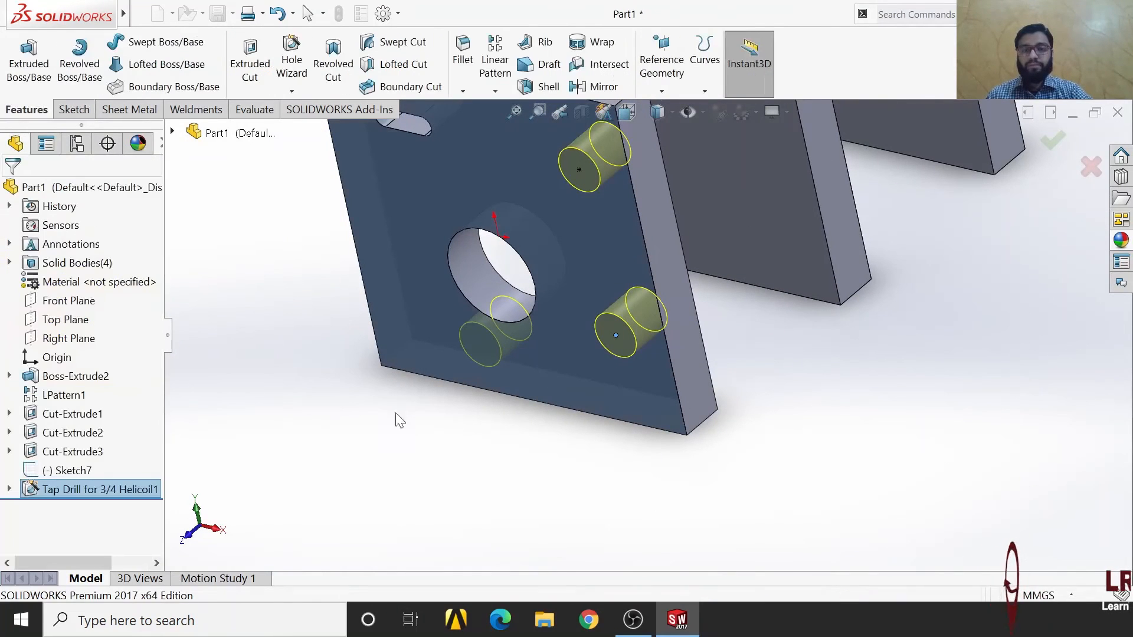
Examine the two drilled holes in the front plate and the openings in the four plates from several angles.
middle_click_drag(484, 440, 695, 245)
scroll(689, 244, "down", 2)
middle_click_drag(595, 363, 539, 406)
middle_click_drag(610, 332, 636, 349)
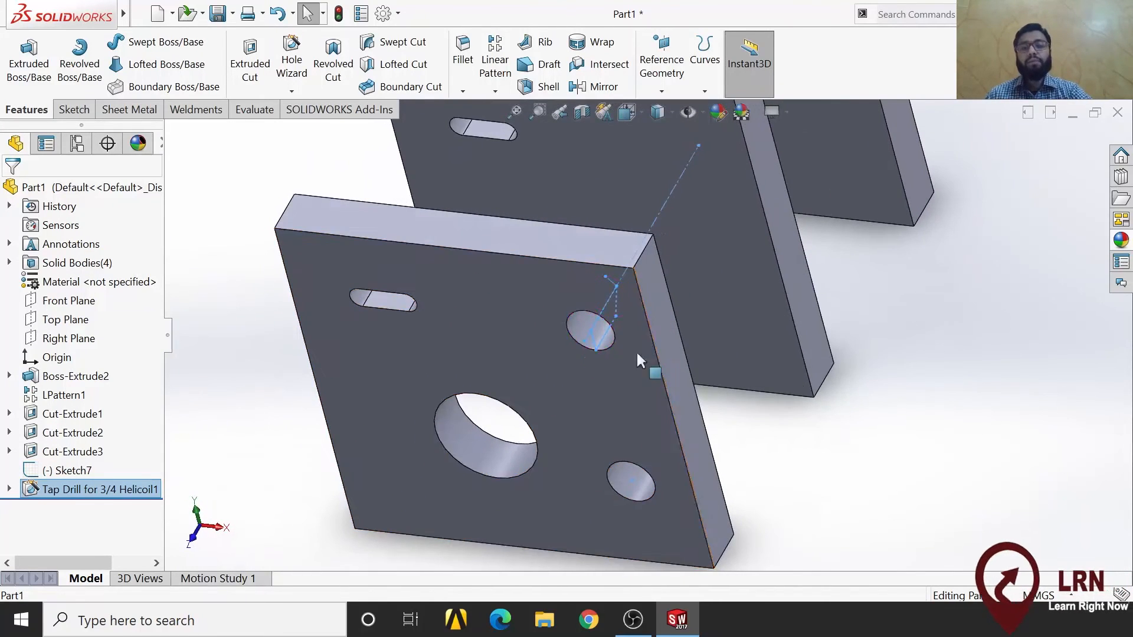
scroll(808, 193, "up", 3)
middle_click_drag(808, 194, 741, 191)
scroll(743, 201, "down", 1)
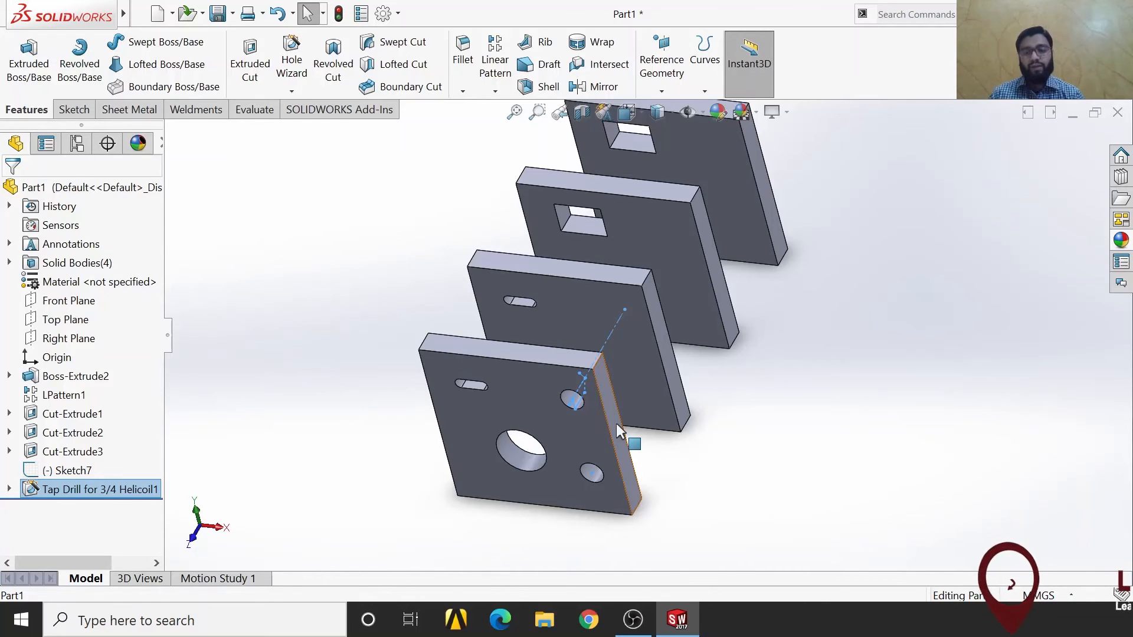
middle_click_drag(590, 434, 609, 369)
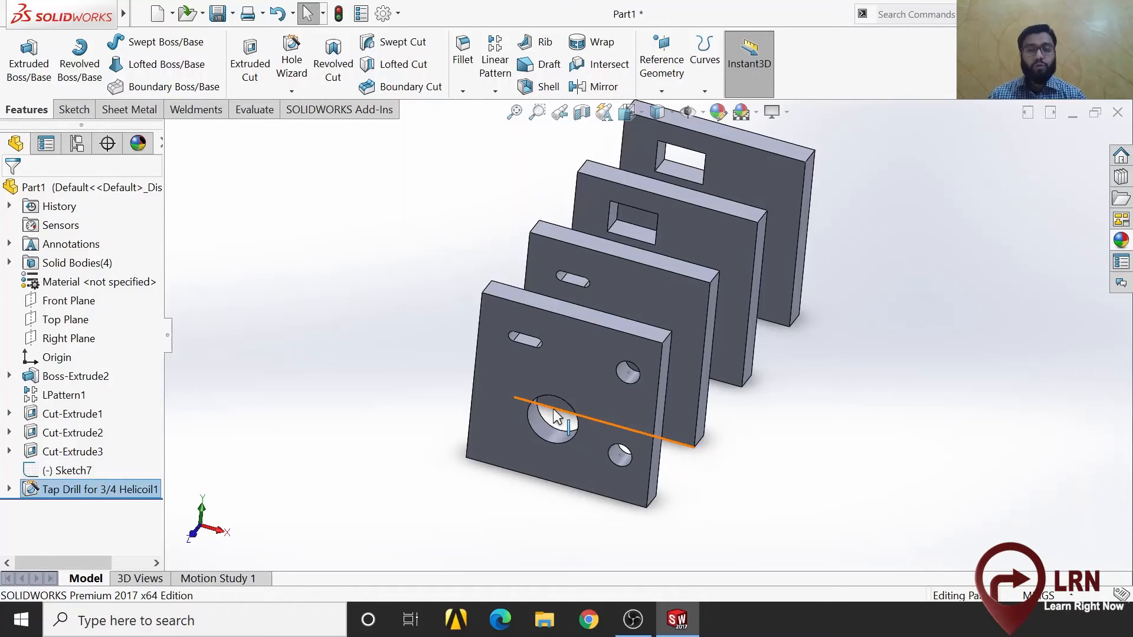
middle_click_drag(788, 524, 751, 470)
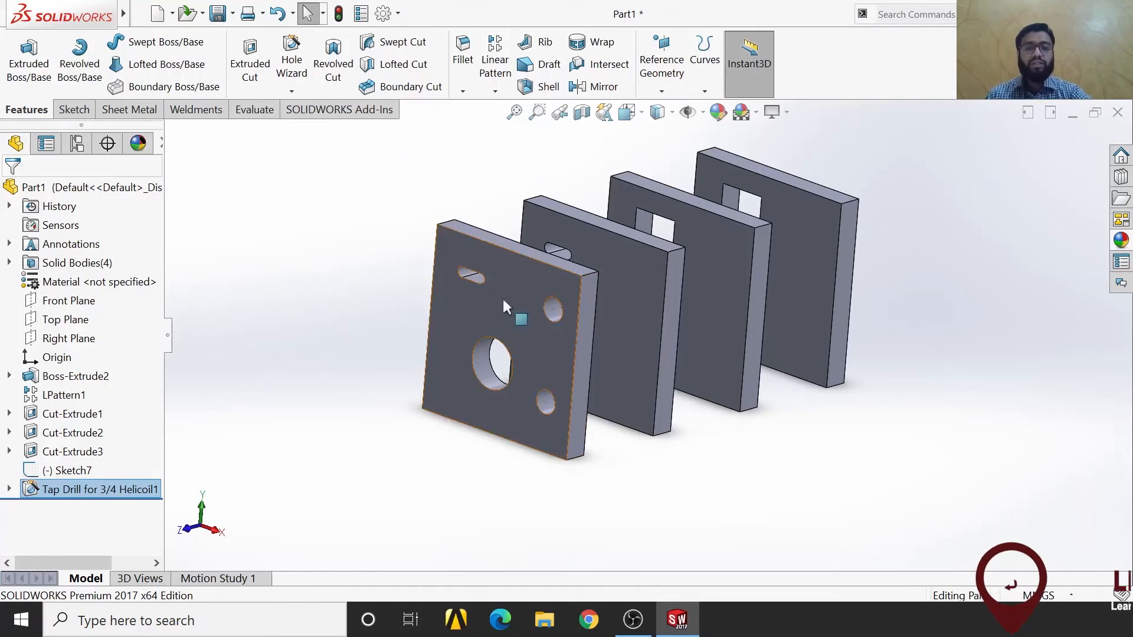
scroll(483, 364, "down", 2)
scroll(524, 344, "up", 2)
scroll(555, 285, "down", 3)
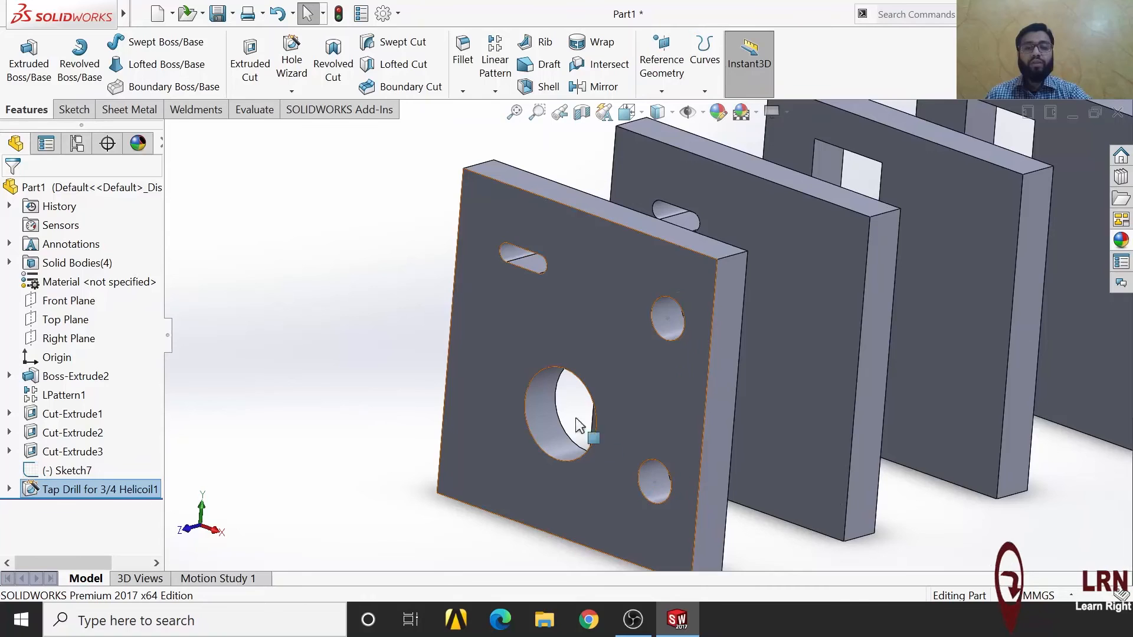
scroll(741, 394, "up", 2)
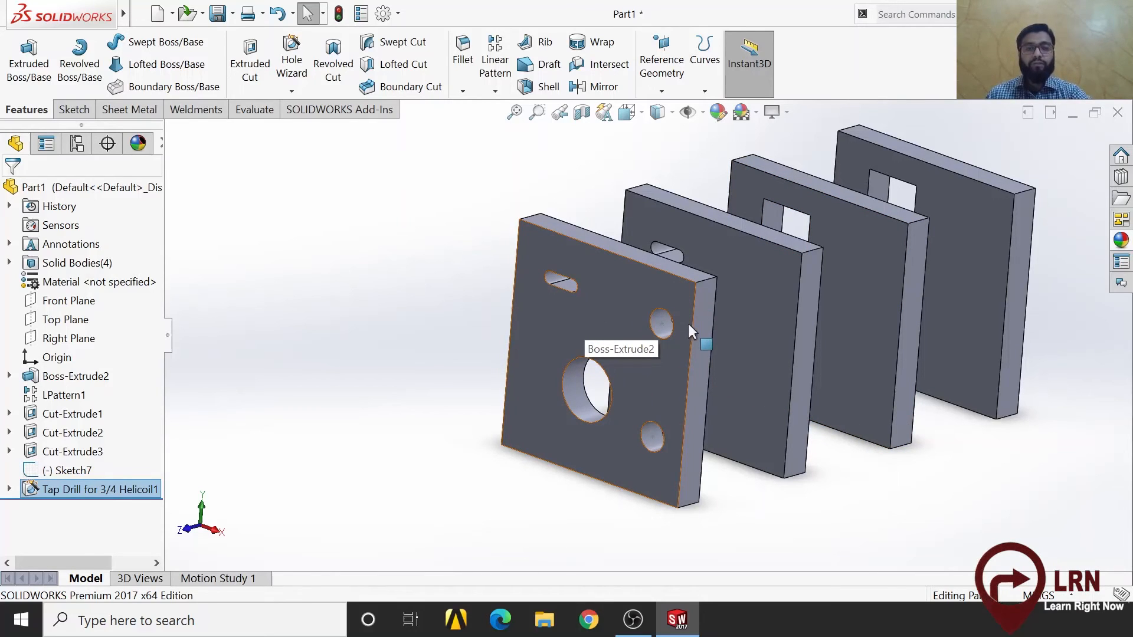
Start a Mirror feature using the front plate's side face on the positive X side as the mirror plane.
middle_click_drag(898, 476, 909, 500)
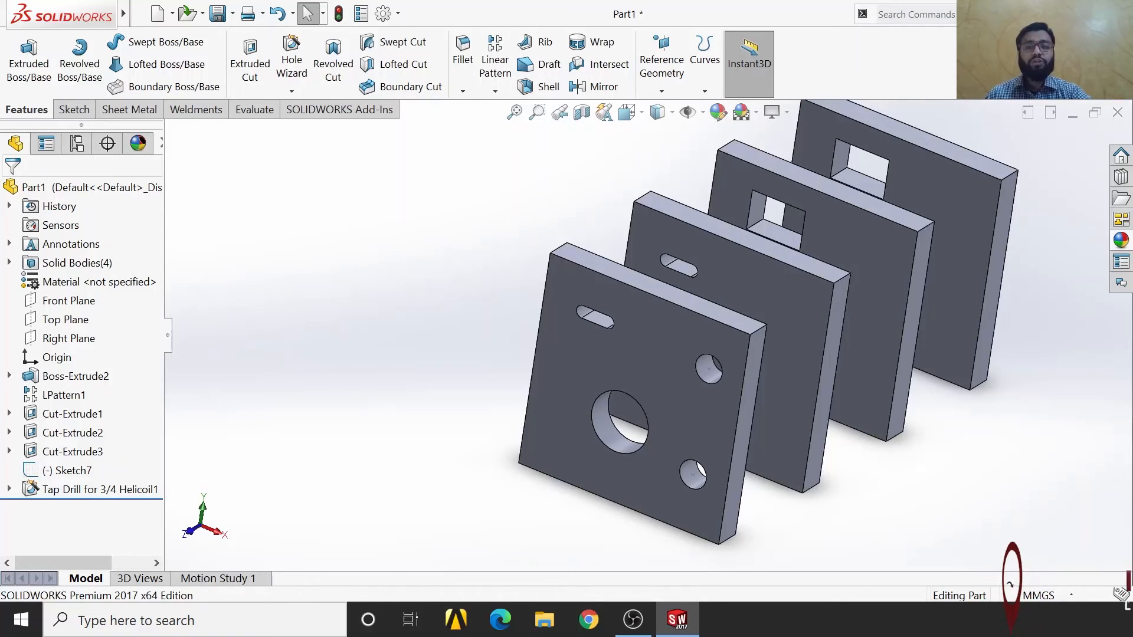
left_click(509, 91)
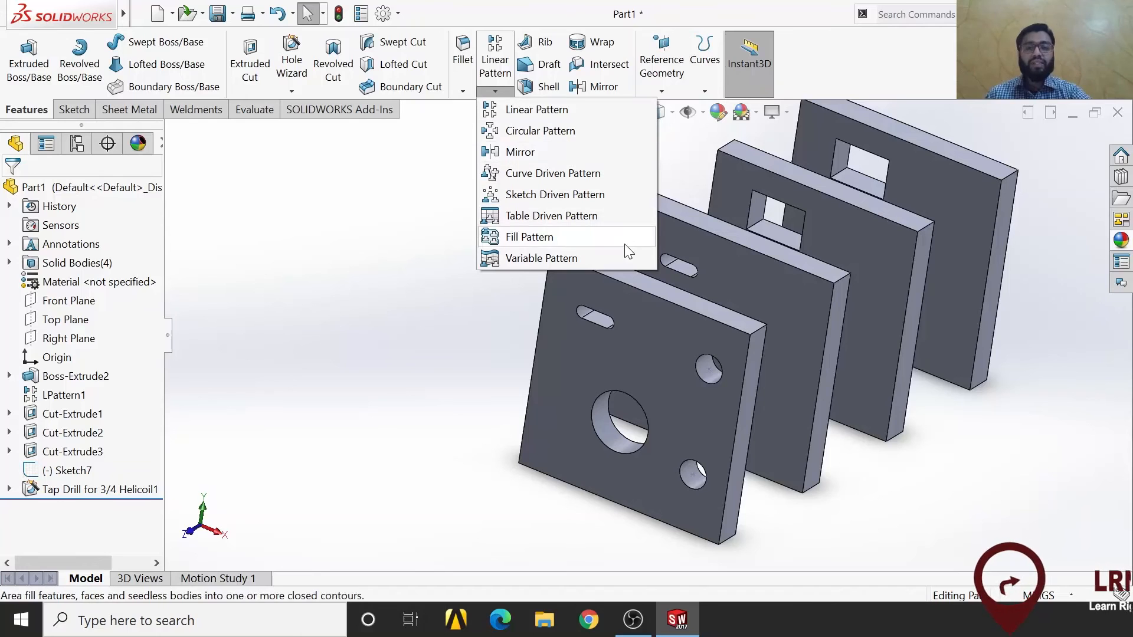
left_click(587, 158)
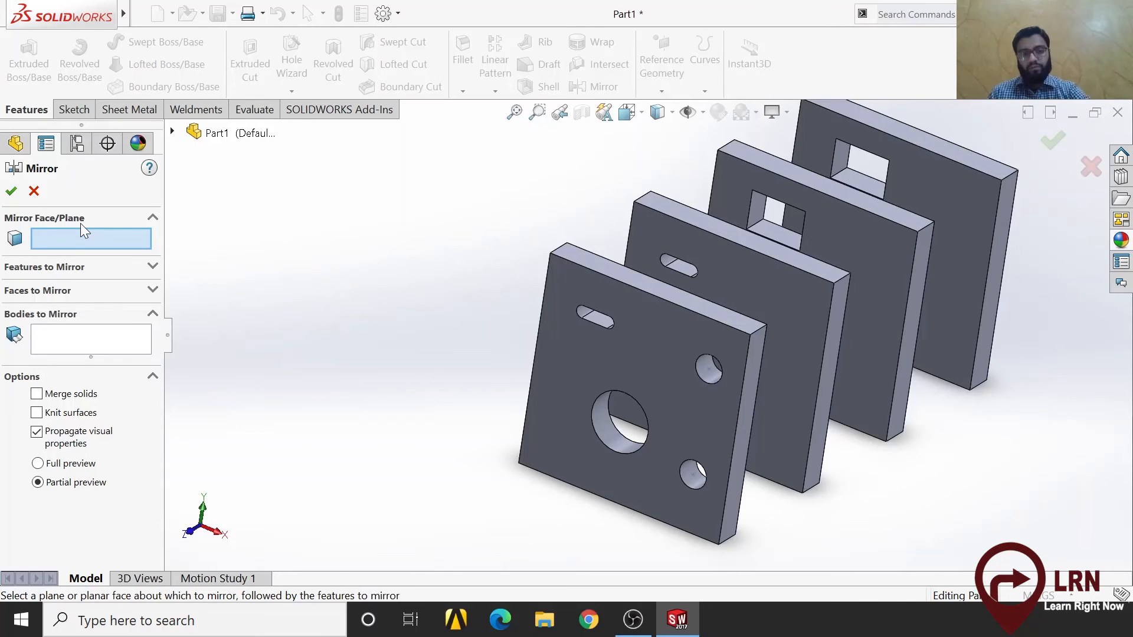
scroll(508, 359, "up", 3)
middle_click_drag(635, 450, 666, 472)
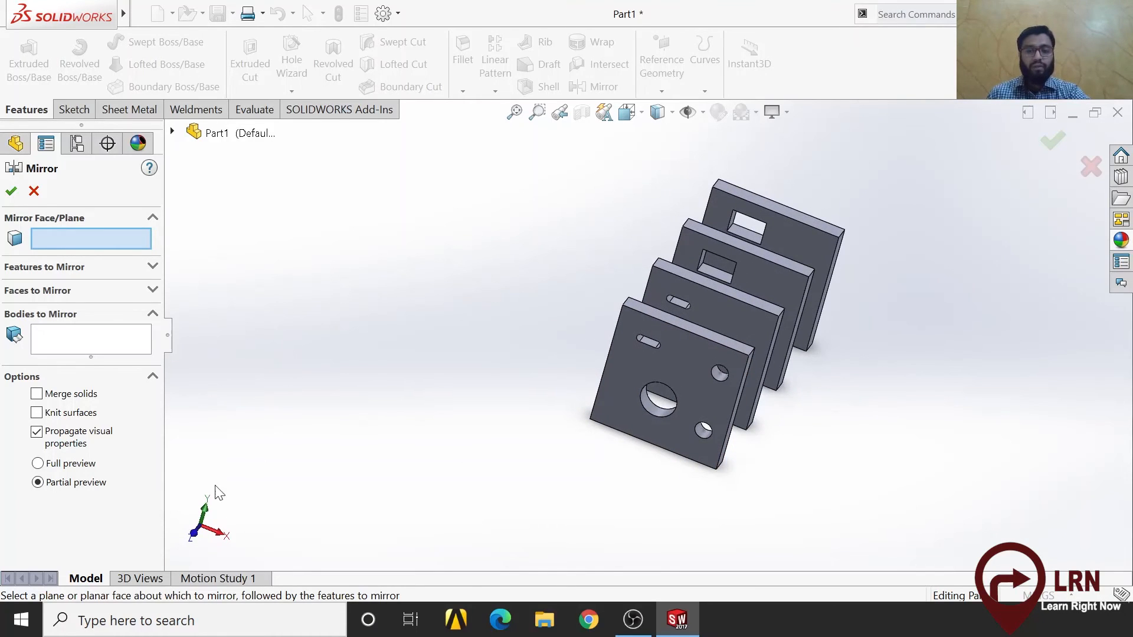
left_click(195, 540)
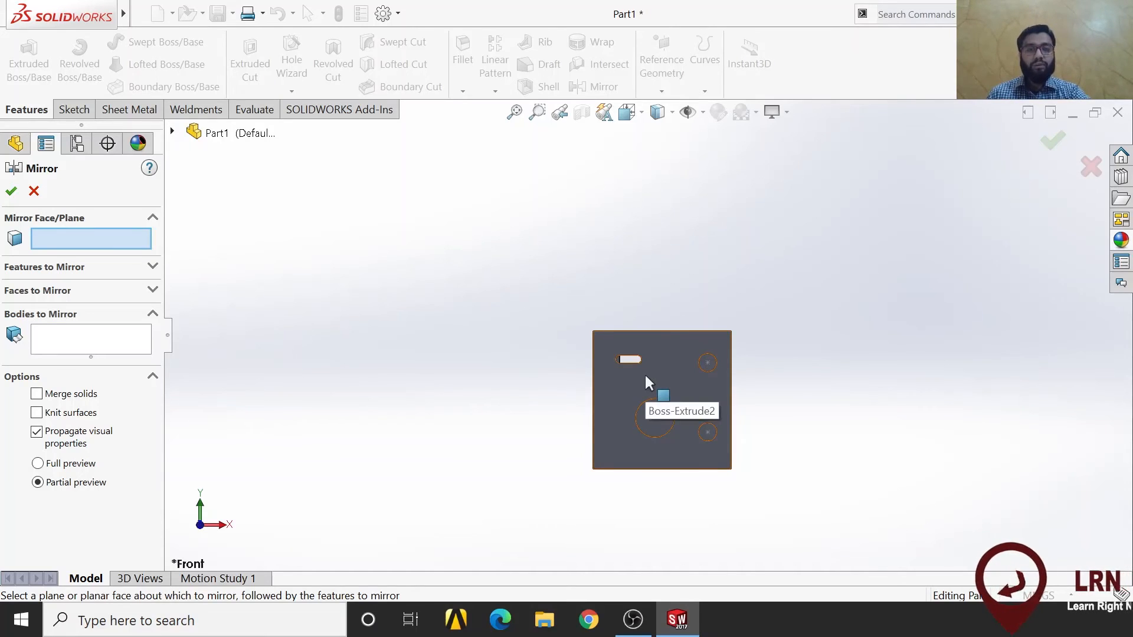
middle_click_drag(566, 496, 533, 516)
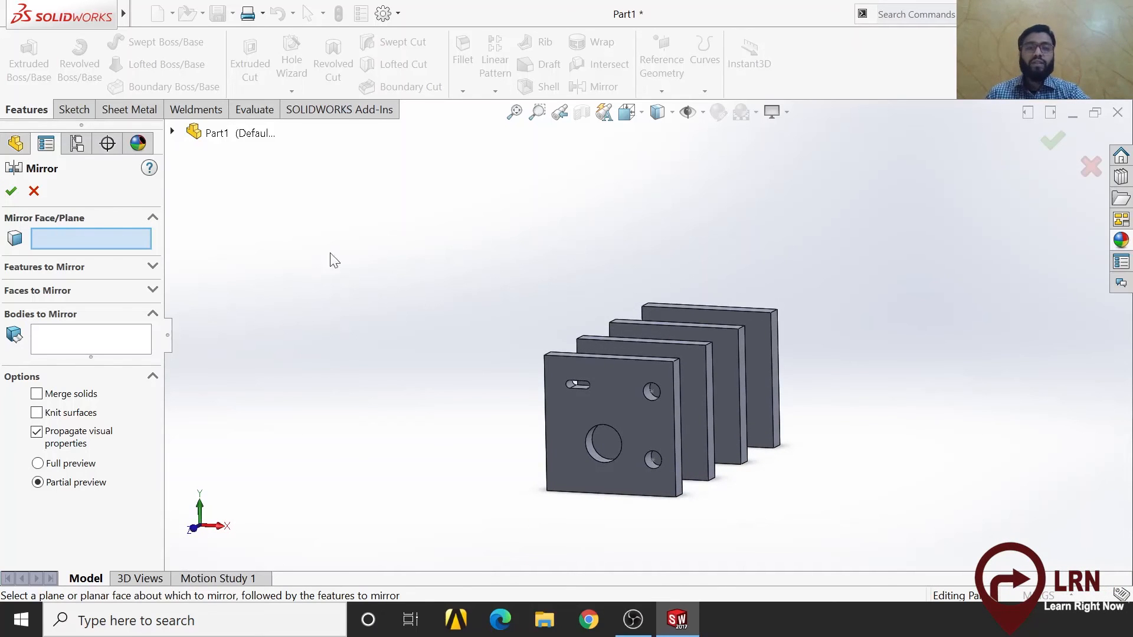
scroll(717, 457, "down", 2)
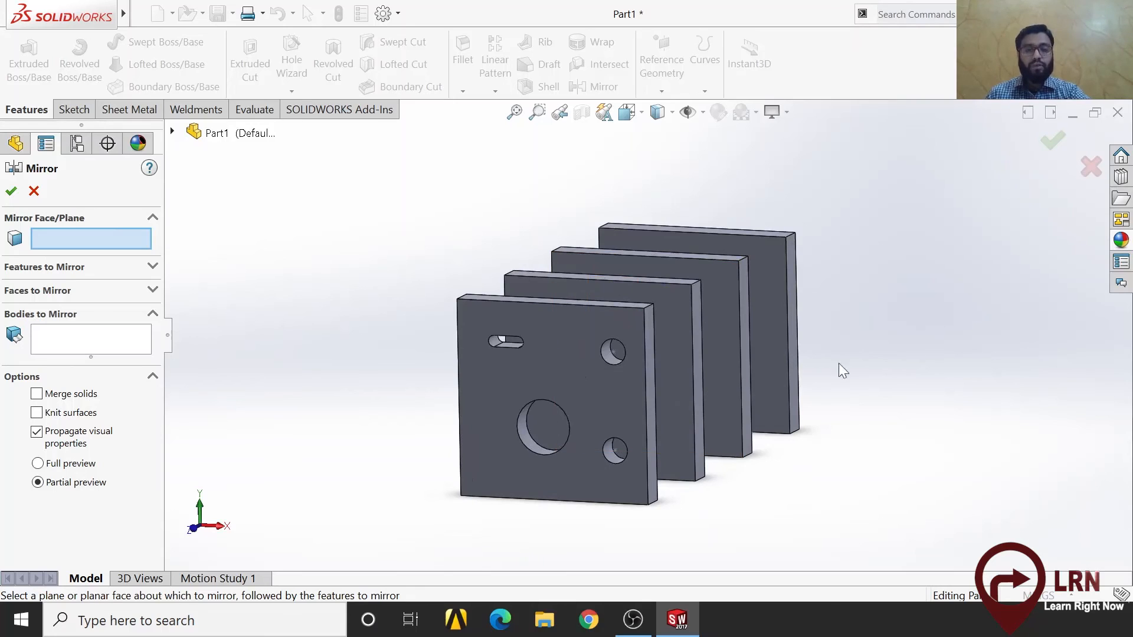
scroll(671, 399, "down", 3)
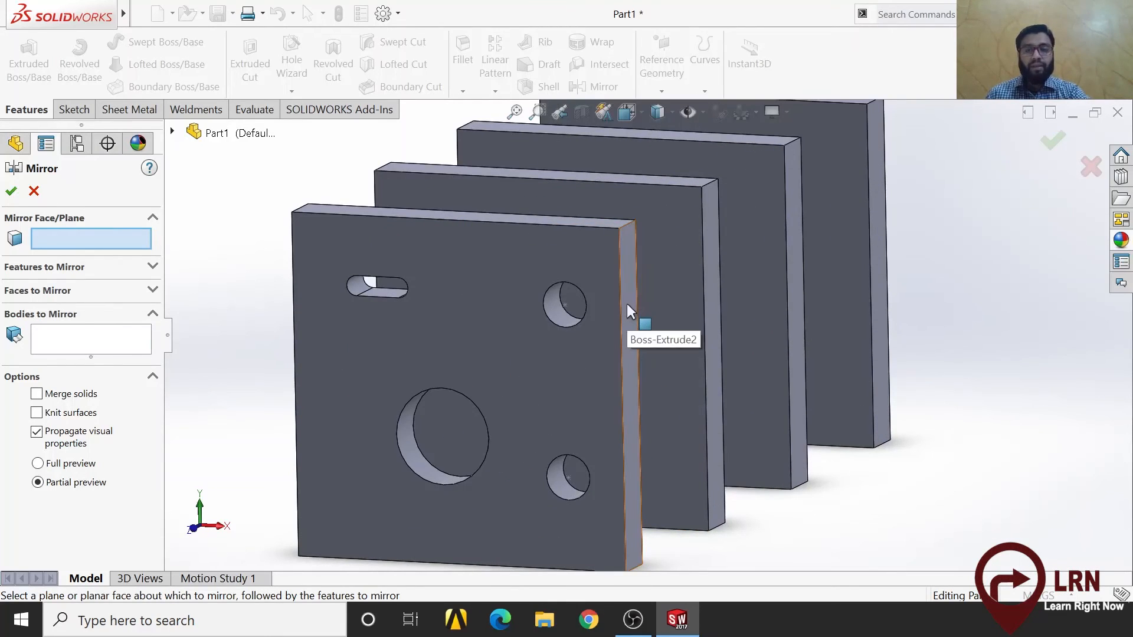
left_click(628, 304)
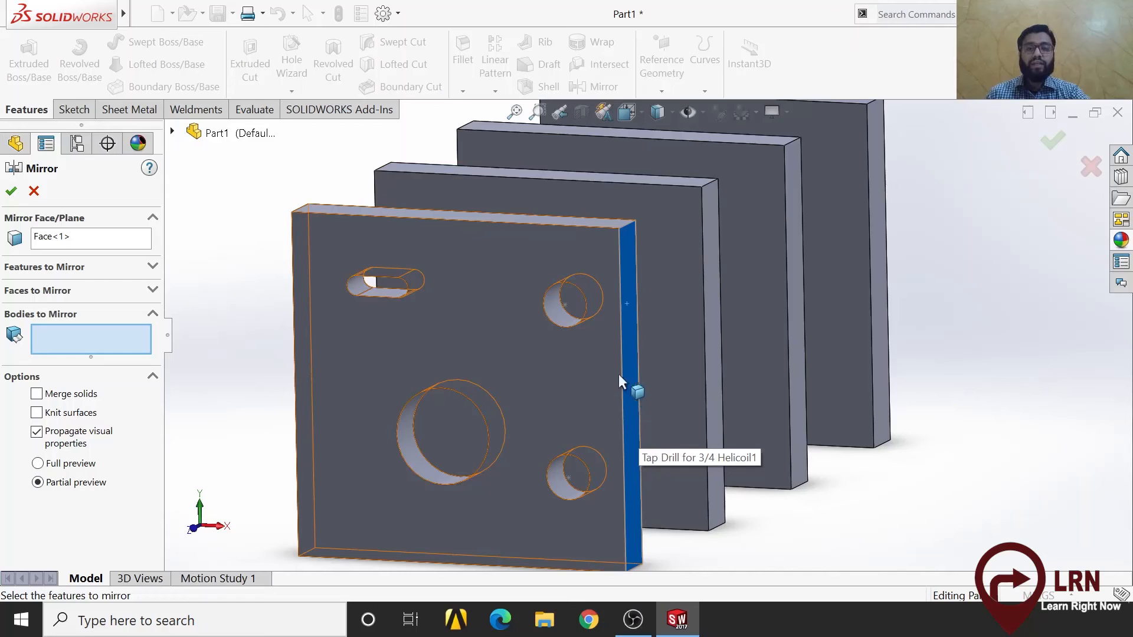
scroll(554, 385, "up", 4)
scroll(569, 393, "down", 2)
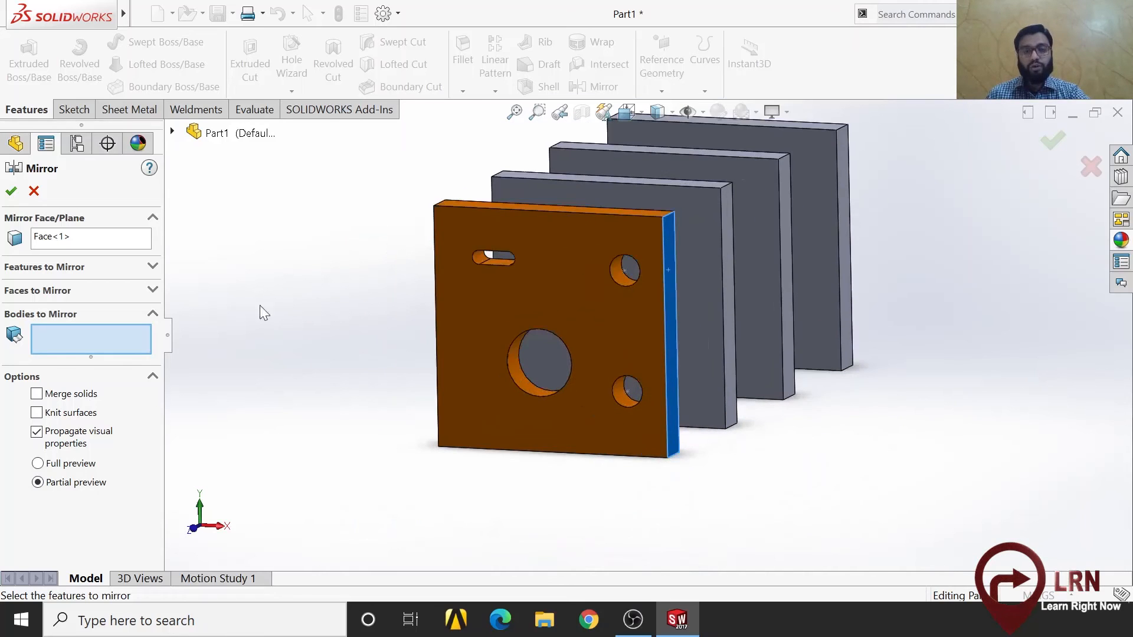
Try the front plate's base extrusion as the feature to mirror and clear that selection.
left_click(93, 269)
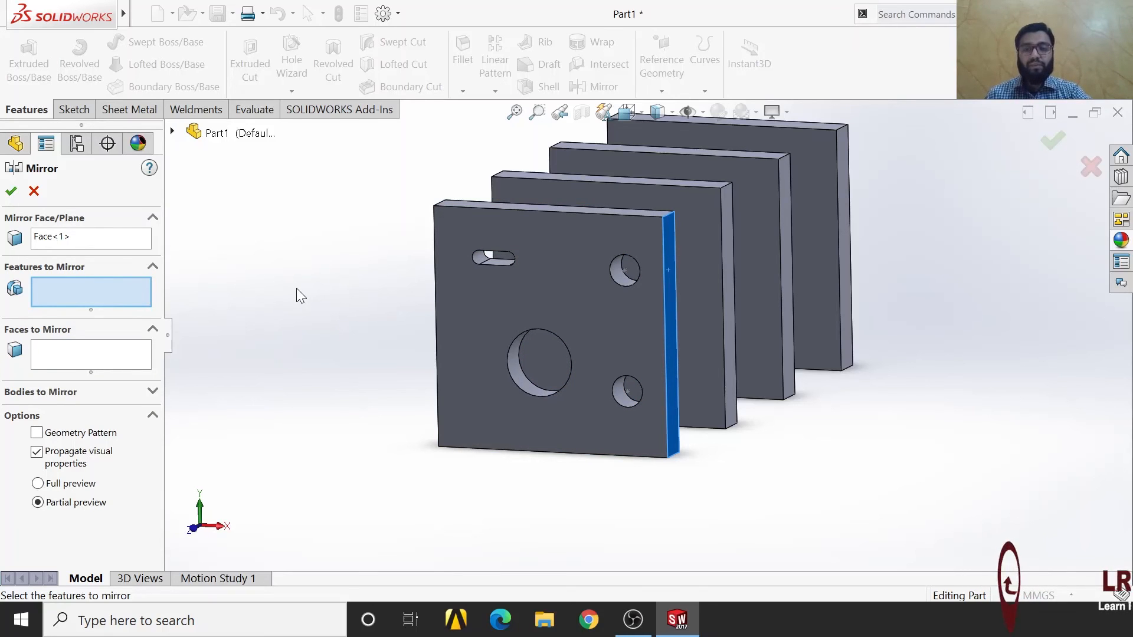
left_click(506, 321)
middle_click_drag(423, 438, 394, 466)
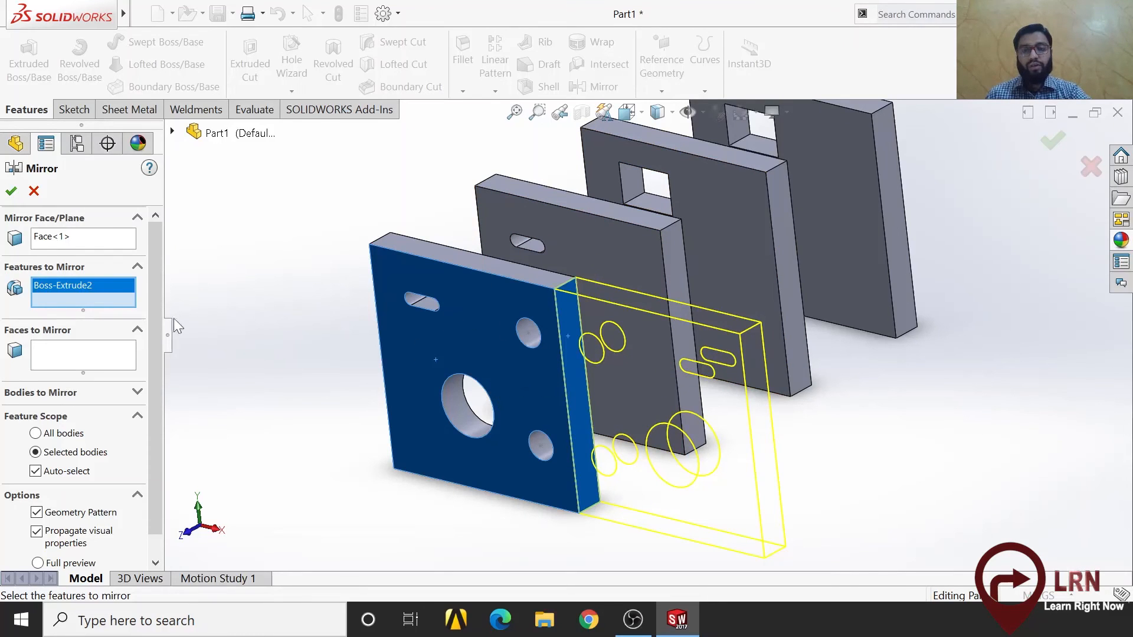
right_click(126, 290)
left_click(184, 302)
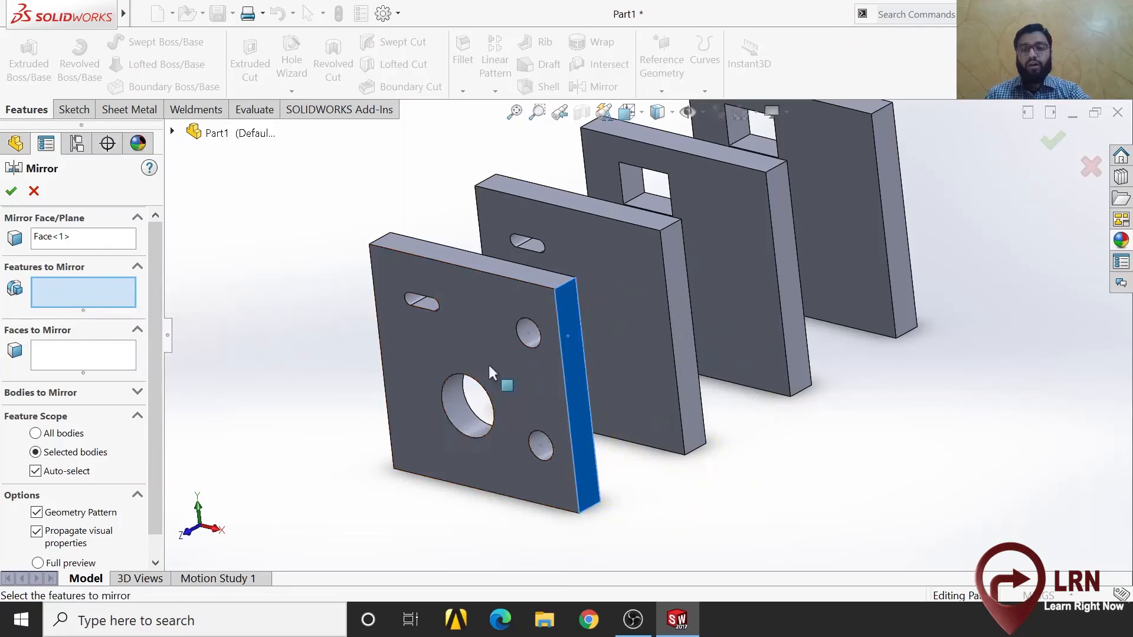
Try mirroring the drilled holes, the slot cut and the large circular cut as features, and clear the selections.
left_click(526, 334)
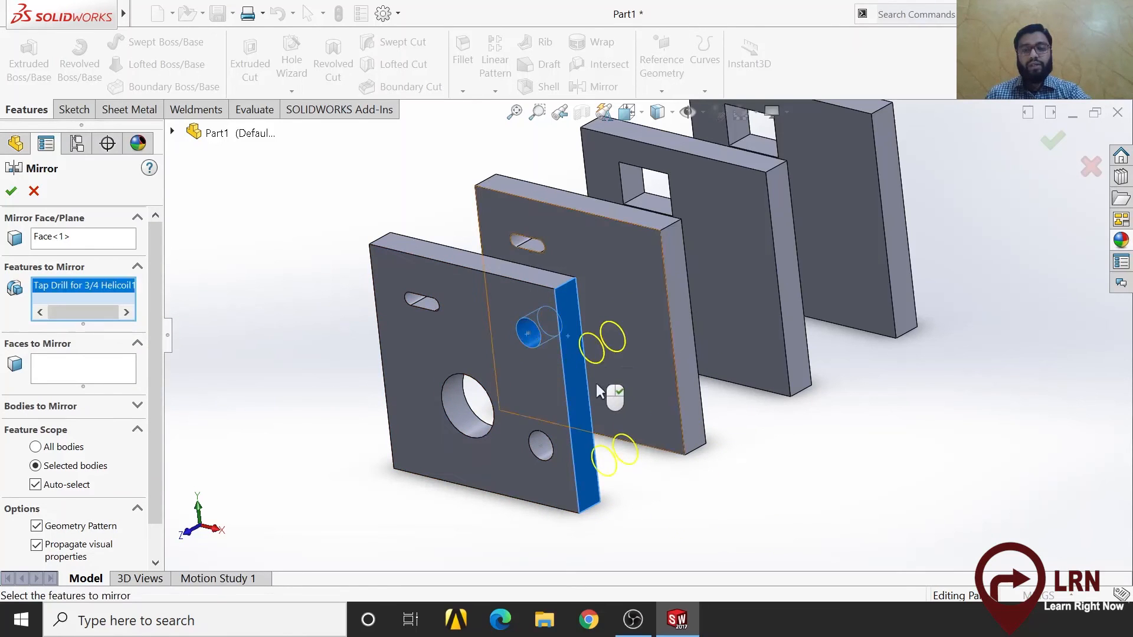
left_click(430, 302)
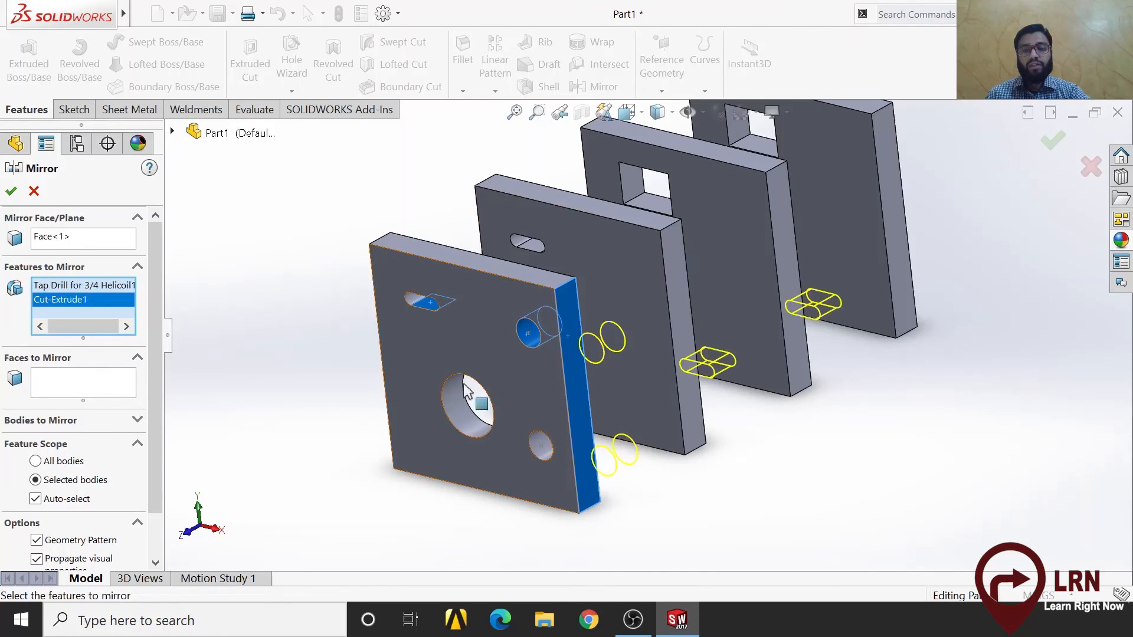
left_click(481, 427)
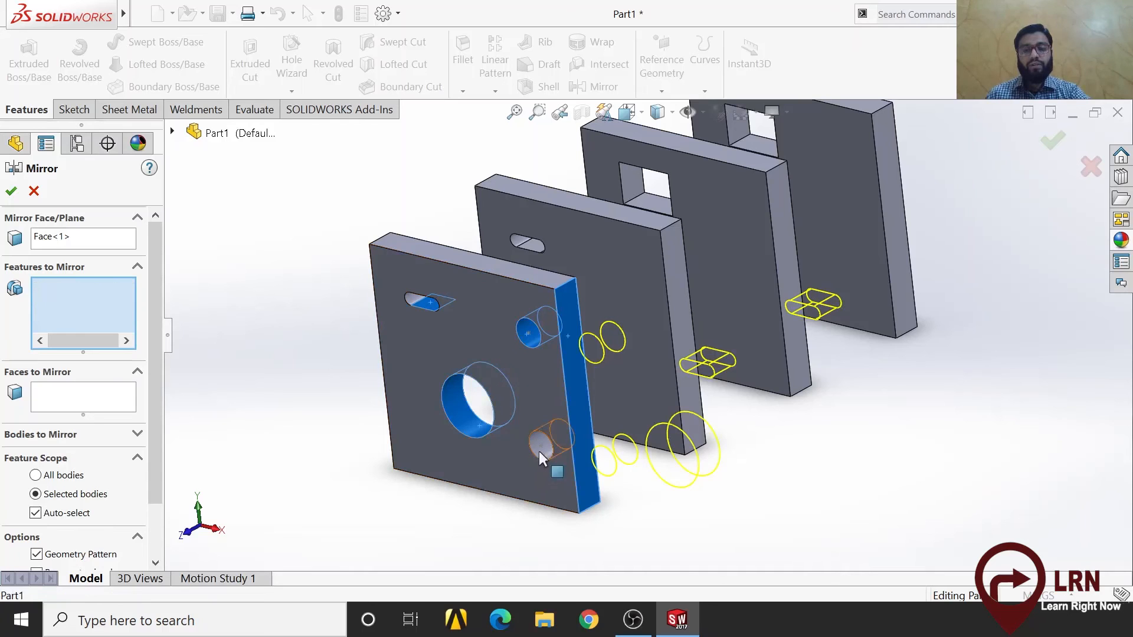
mouse_move(775, 544)
middle_mouse_down()
mouse_move(803, 491)
mouse_move(751, 499)
mouse_move(769, 529)
middle_mouse_up()
right_click(123, 304)
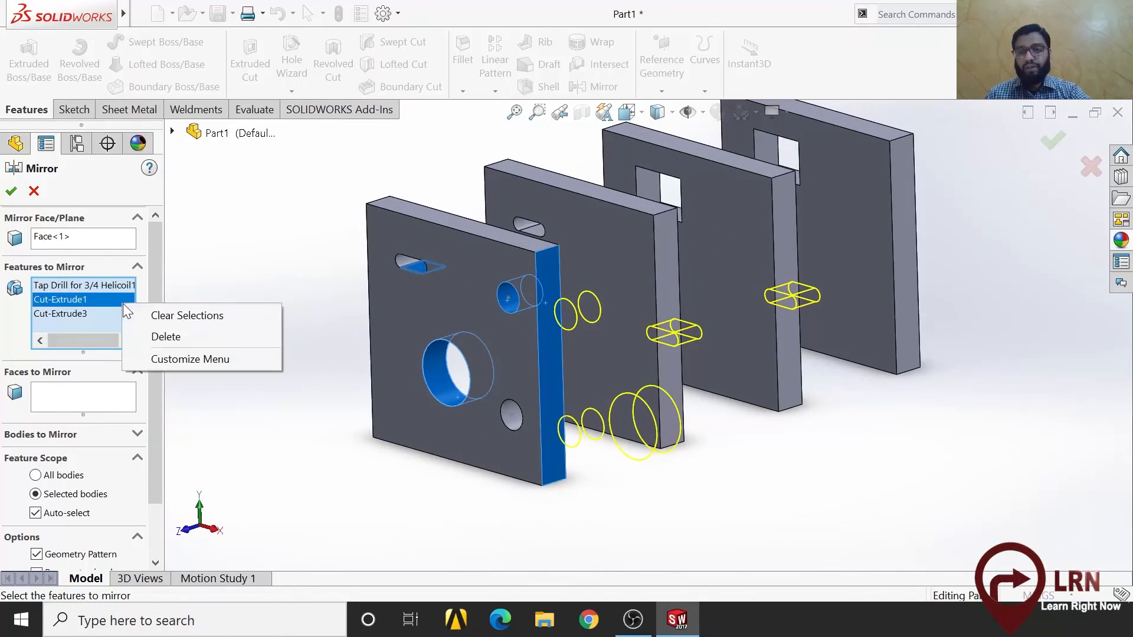
left_click(177, 317)
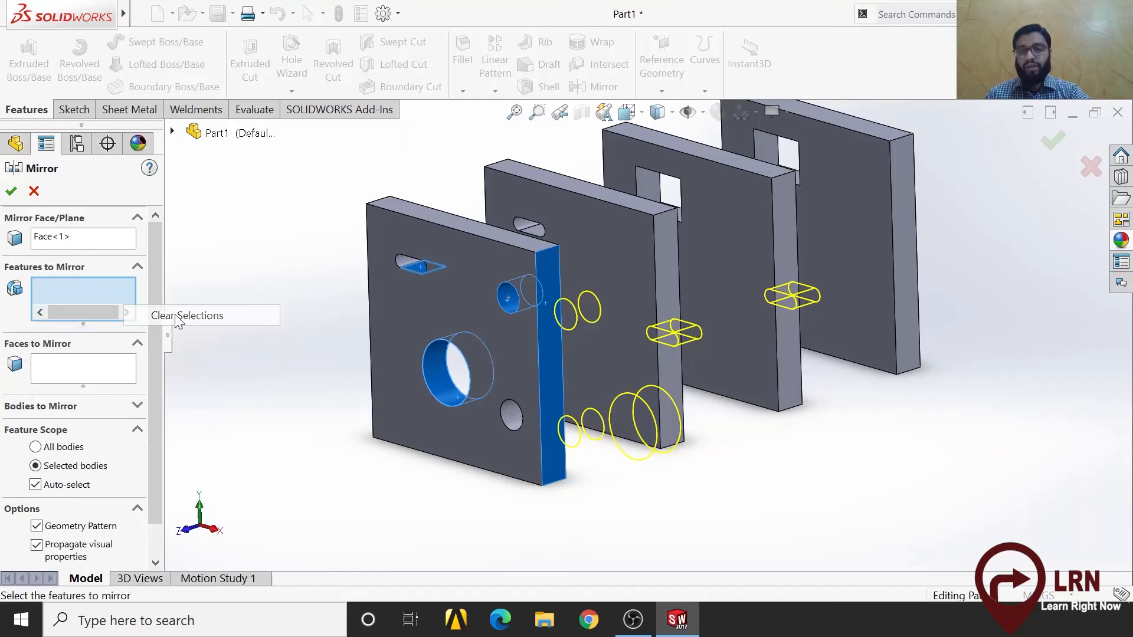
Try the front plate's outer face as the face to mirror and clear that selection.
left_click(112, 356)
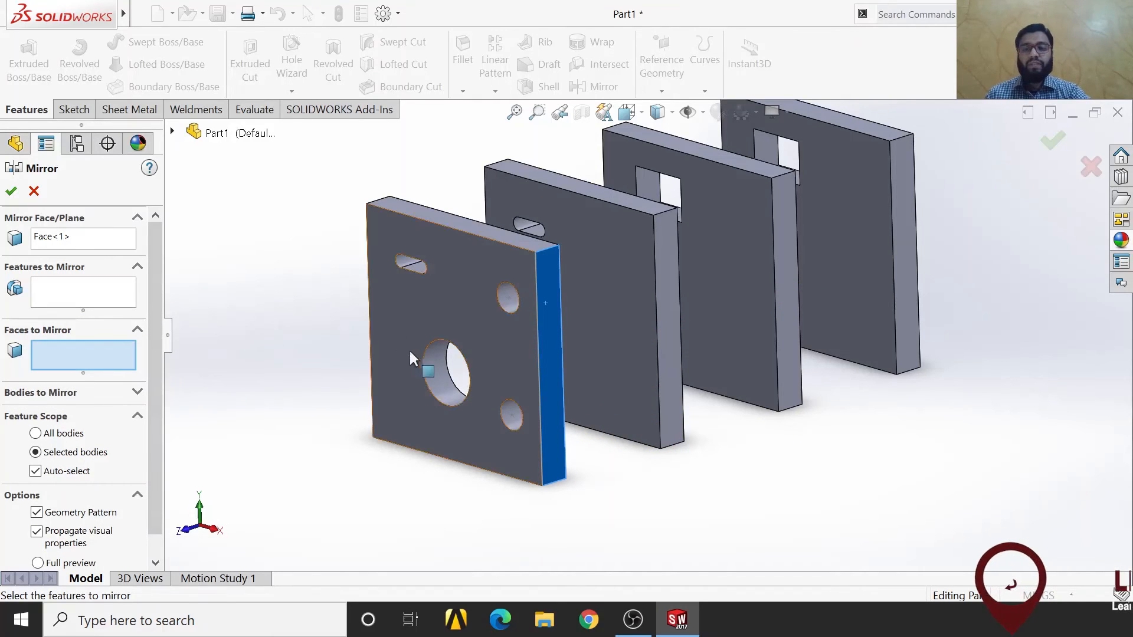
left_click(383, 331)
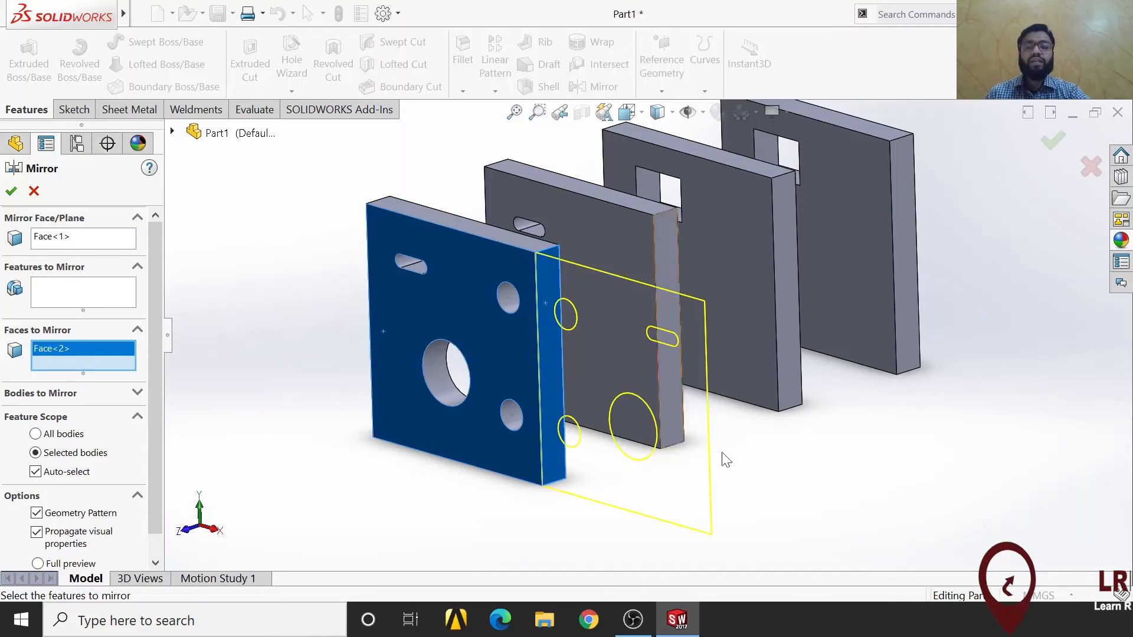
mouse_move(754, 448)
middle_mouse_down()
mouse_move(741, 448)
mouse_move(757, 452)
middle_mouse_up()
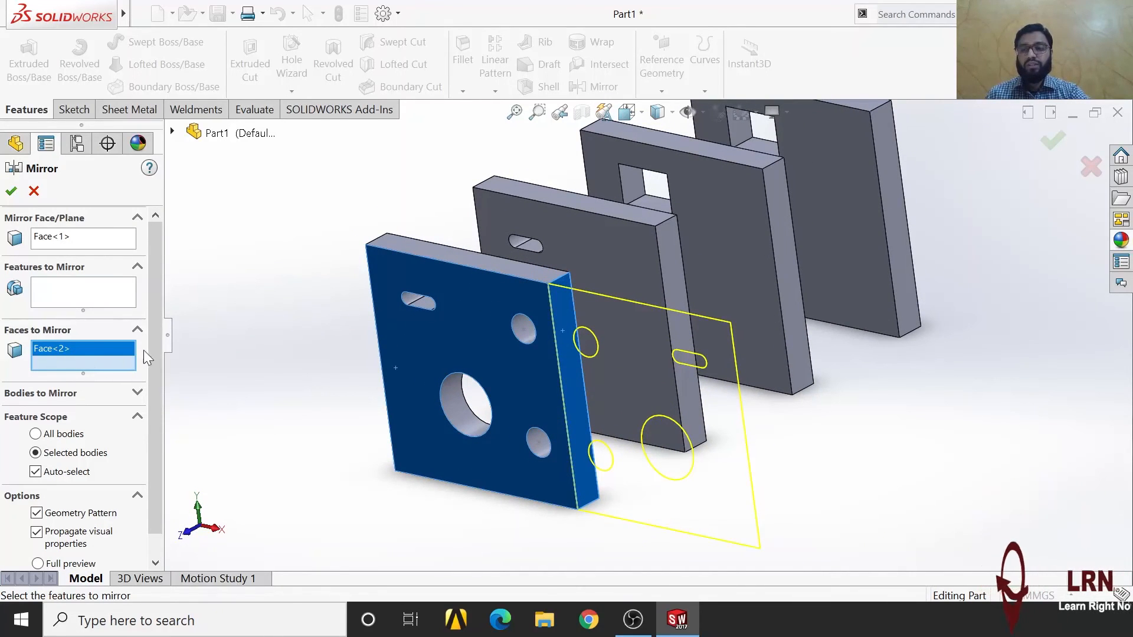
right_click(99, 349)
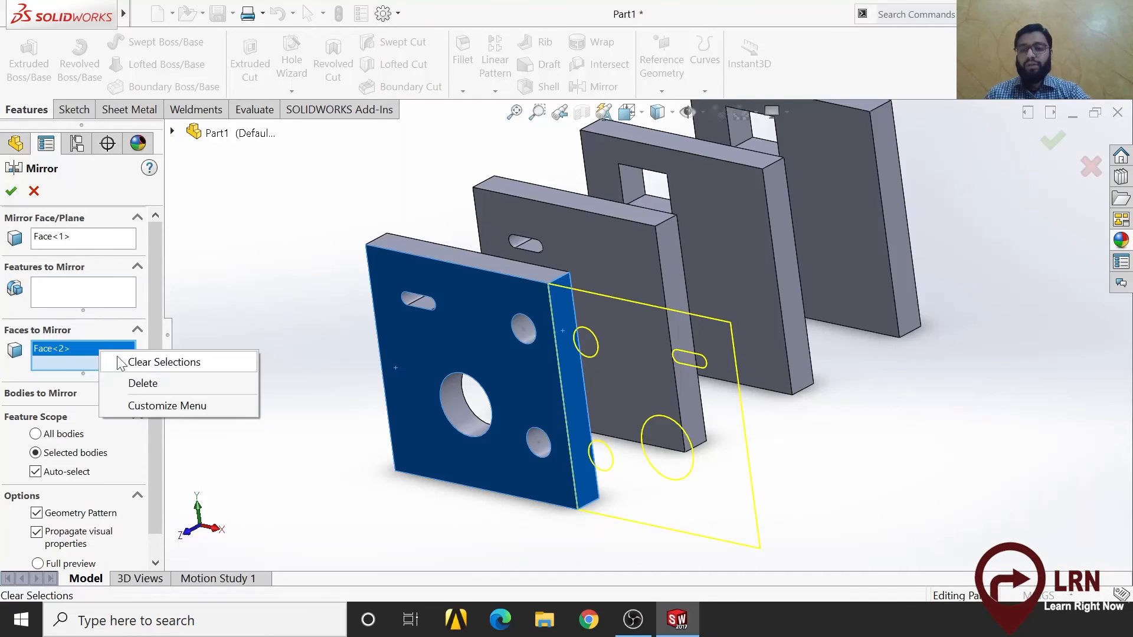
left_click(124, 362)
Mirror the whole front plate body about the chosen side face, finish the feature and inspect the mirrored plate.
left_click(58, 394)
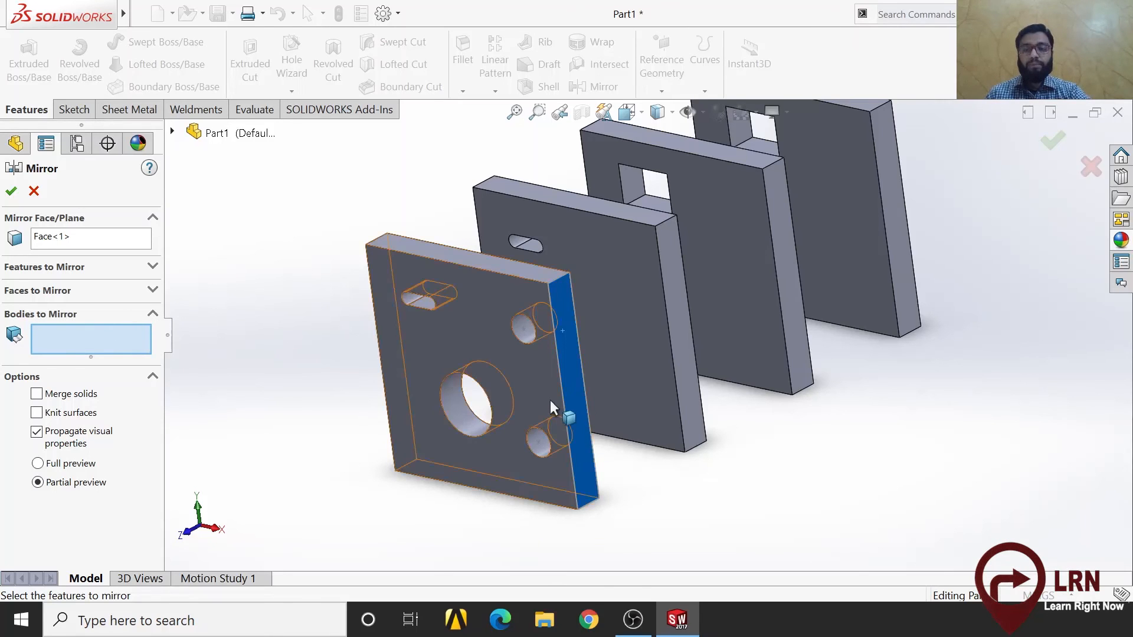
left_click(574, 413)
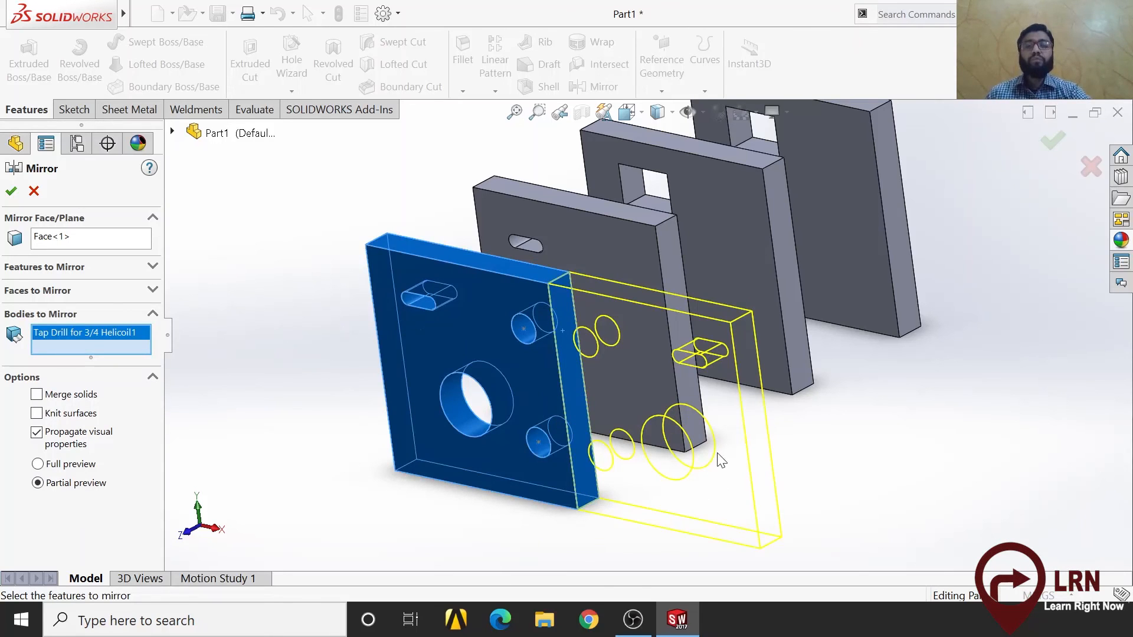
scroll(696, 458, "up", 3)
middle_click_drag(692, 450, 749, 474)
scroll(701, 359, "down", 5)
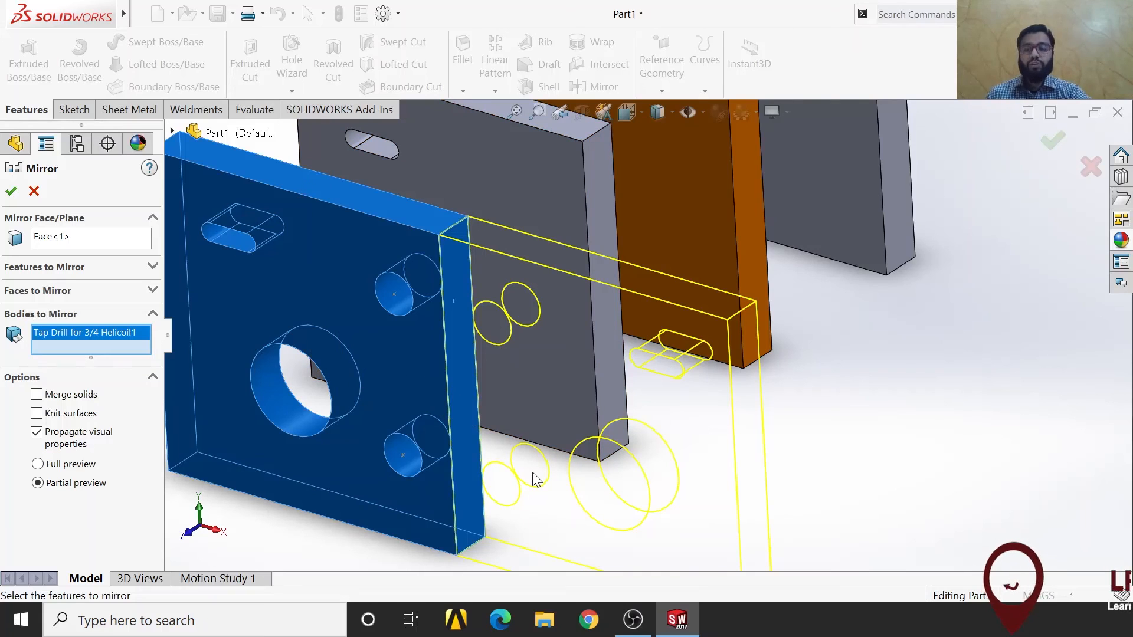
scroll(534, 477, "up", 3)
scroll(484, 392, "up", 3)
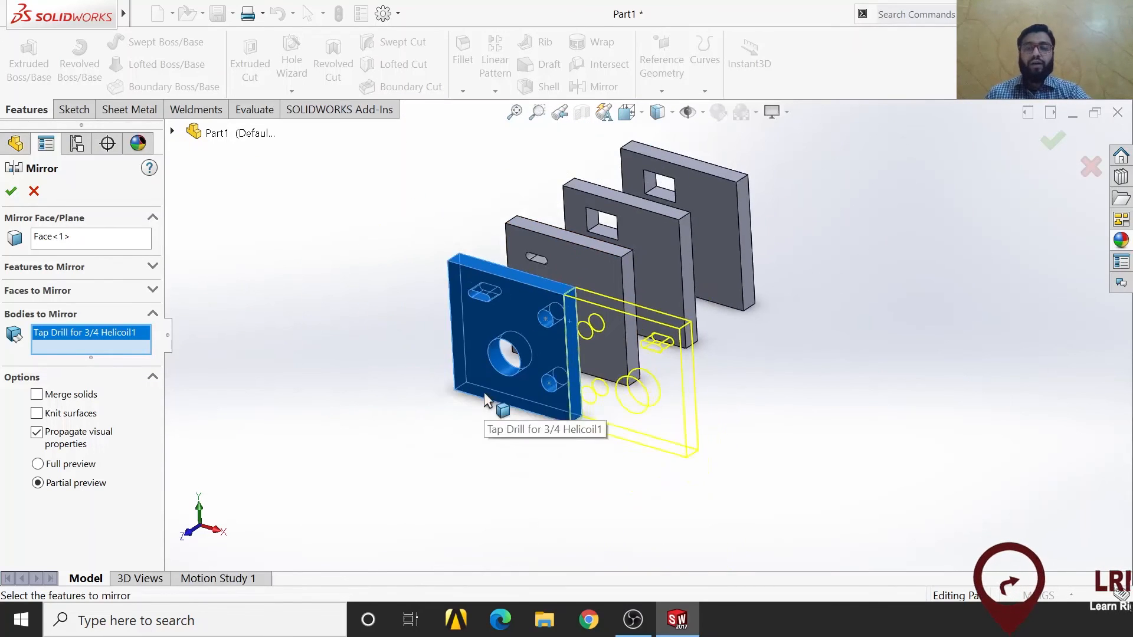
scroll(576, 317, "down", 4)
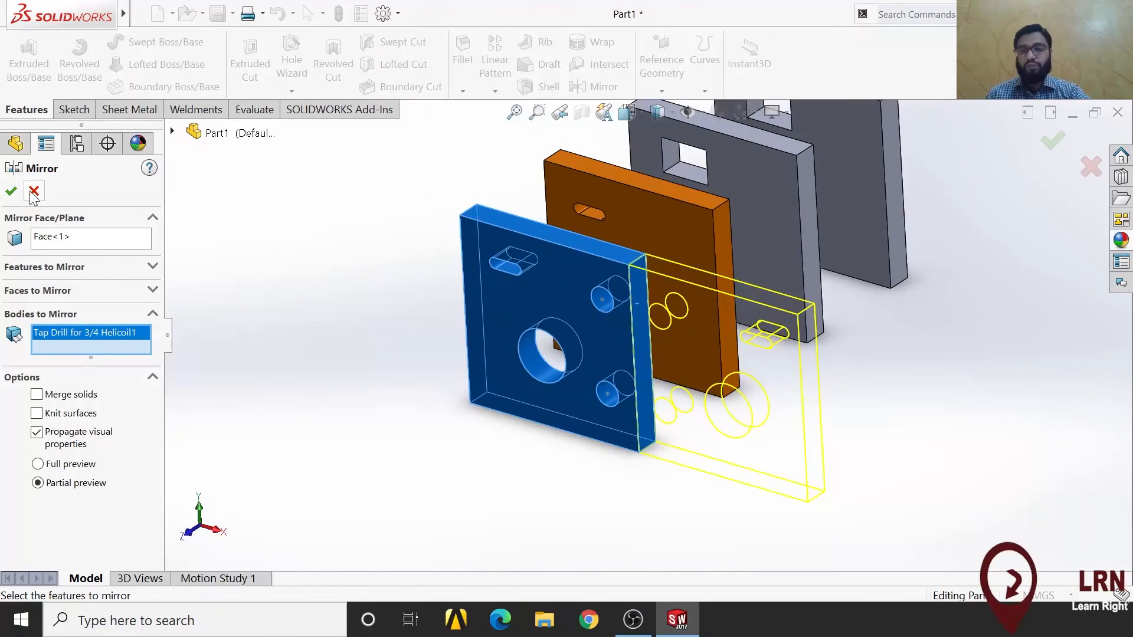
left_click(11, 190)
middle_click_drag(503, 458, 682, 407)
left_click_drag(643, 367, 614, 351)
scroll(615, 350, "down", 3)
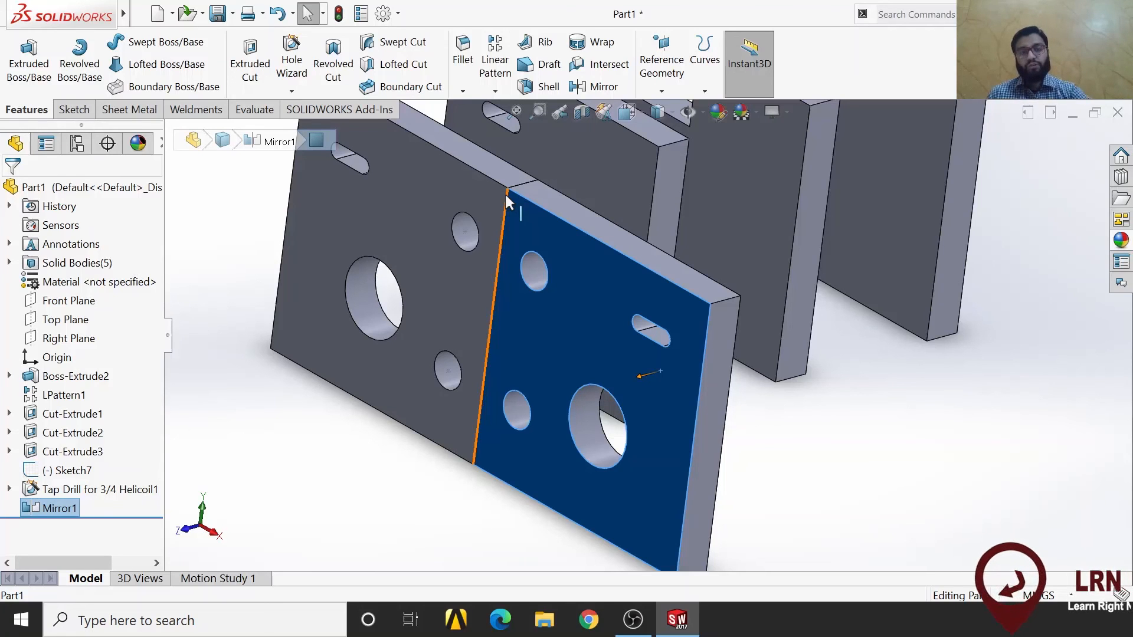
scroll(661, 291, "up", 3)
middle_click_drag(662, 367, 625, 460)
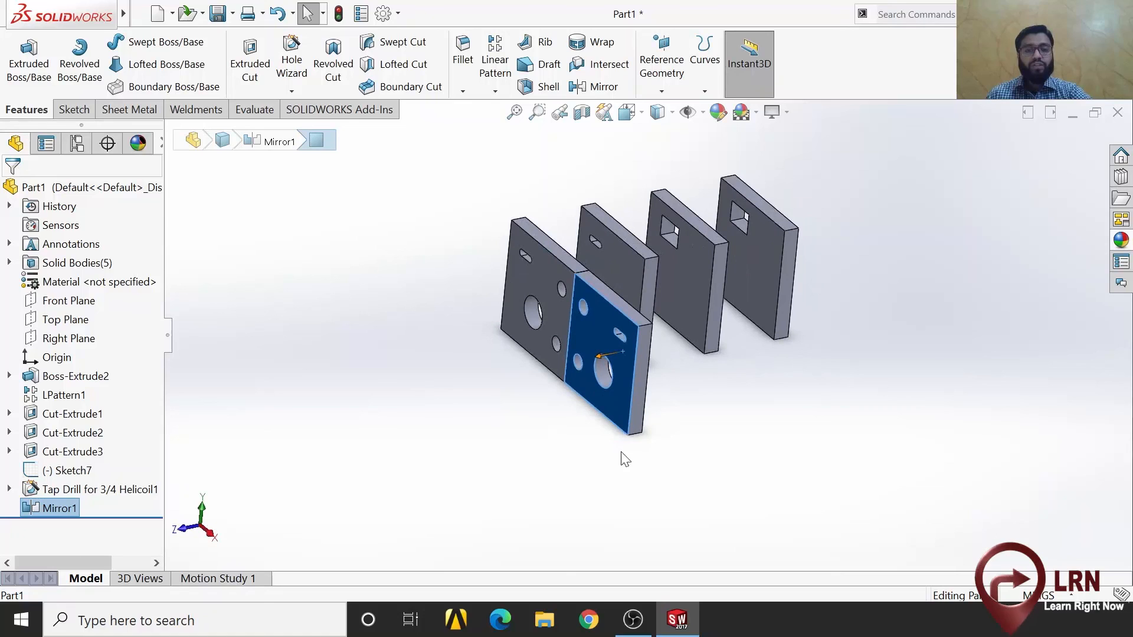
Save the part on the Desktop as plate in the Part (*.prt;*.sldprt) format.
left_click(139, 15)
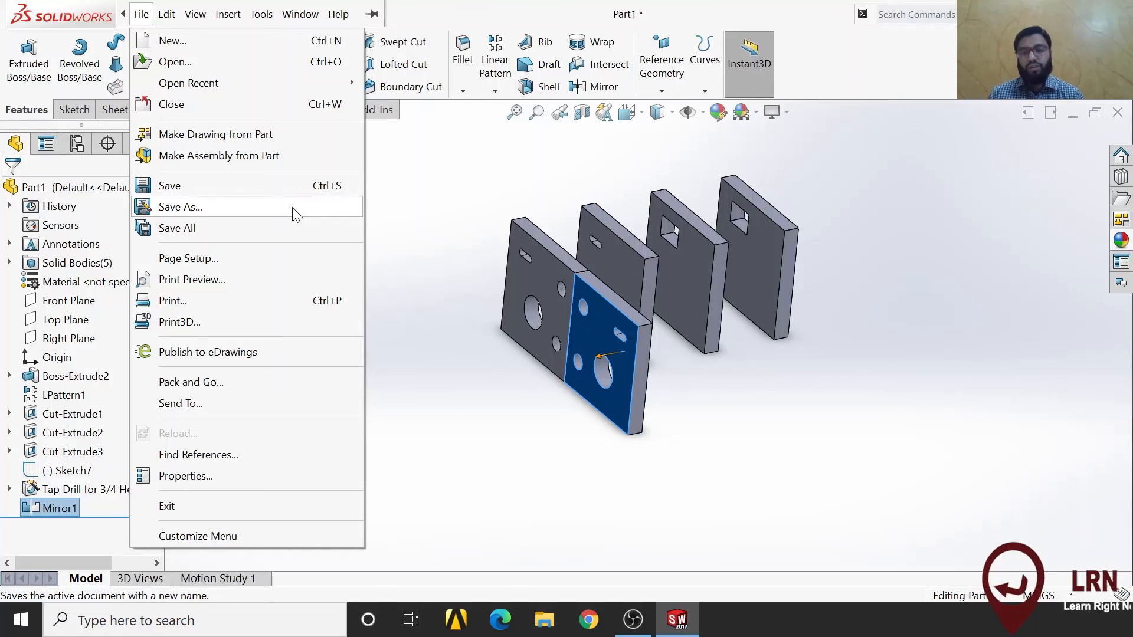
left_click(263, 189)
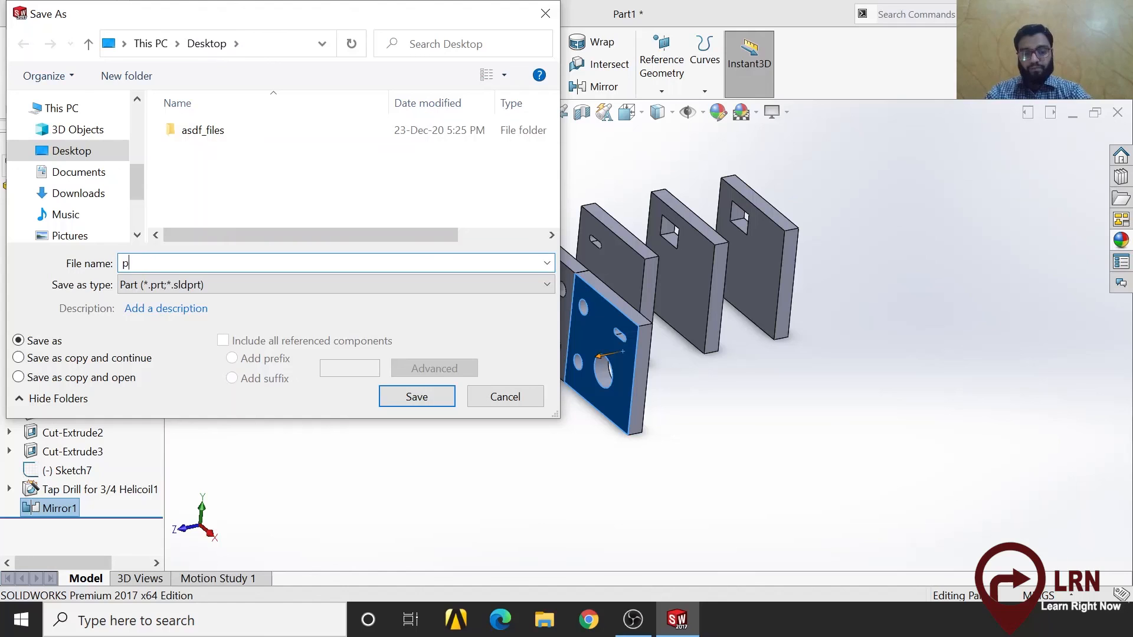
type("e")
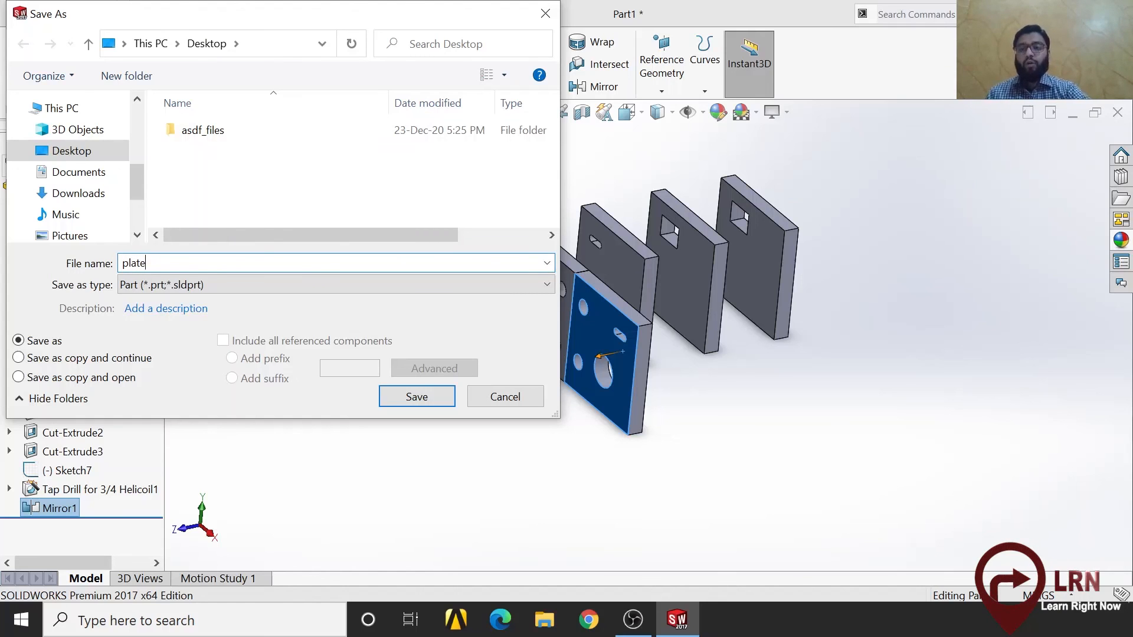
left_click(152, 291)
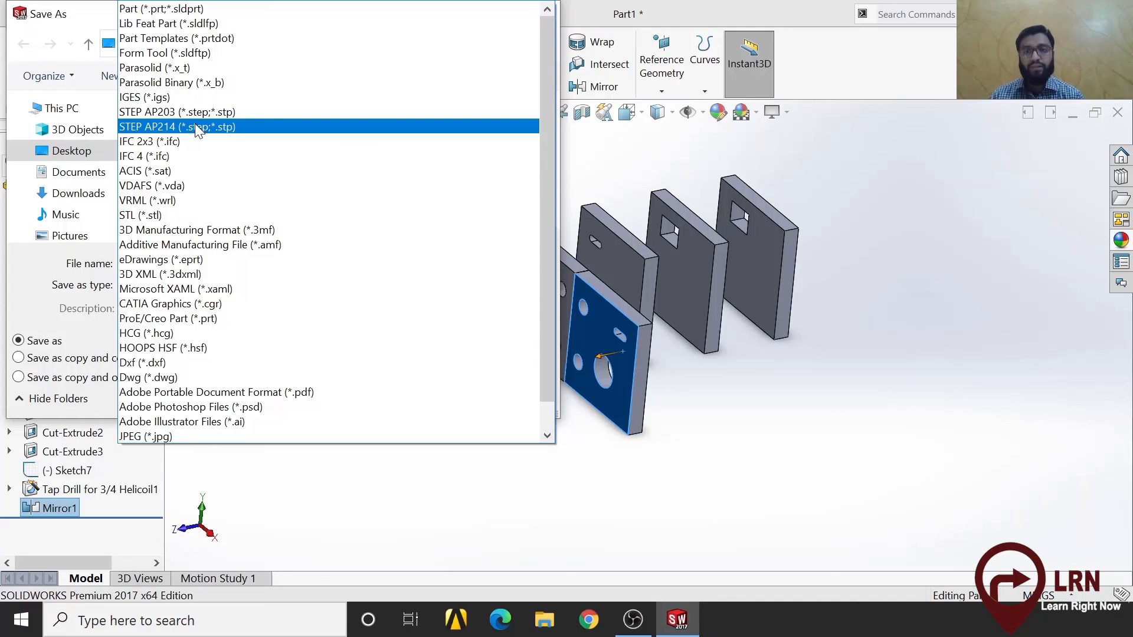
left_click(308, 7)
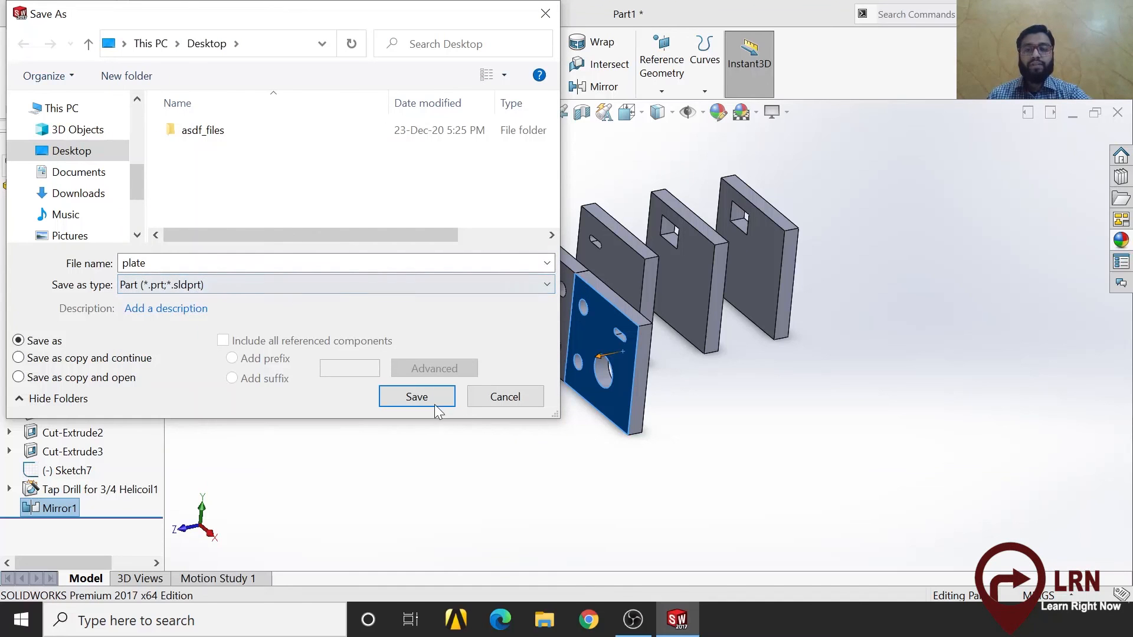
left_click(416, 396)
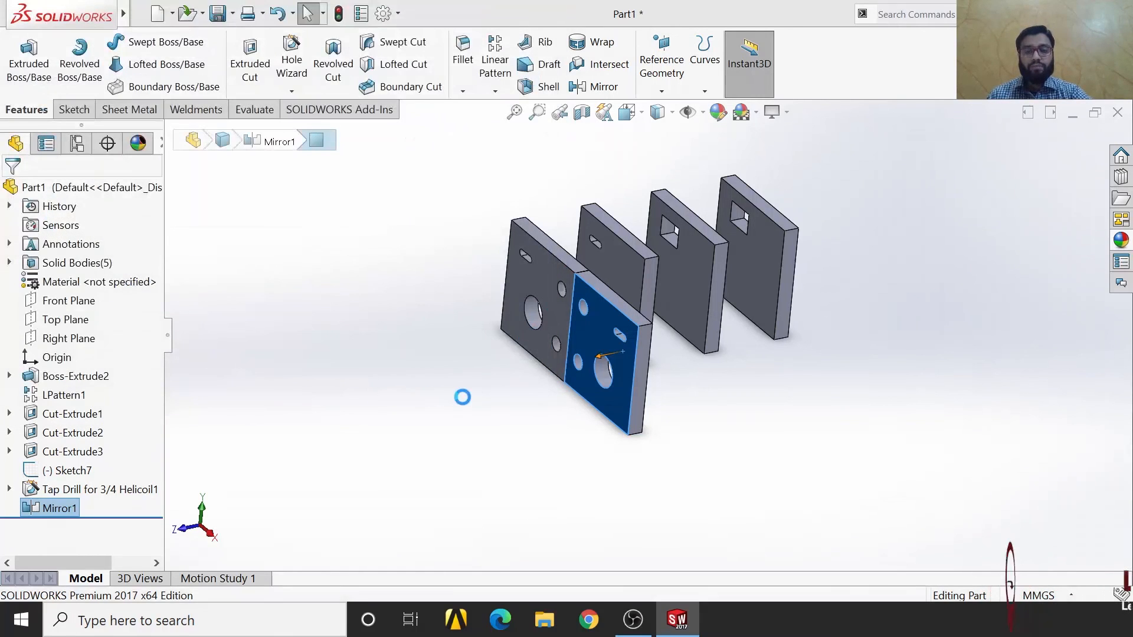